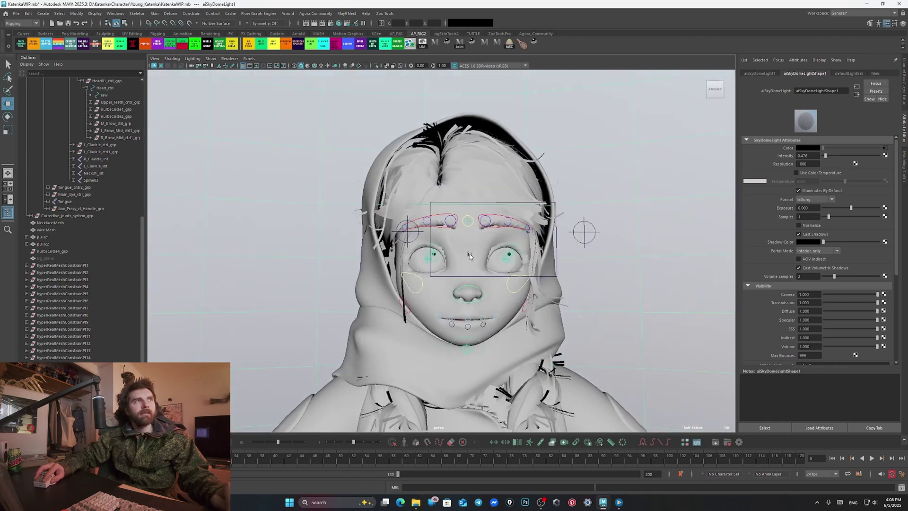
Select the head joint through the character's face and show its channel values in the Channel Box
{"action": "scroll", "coordinate": [473, 251], "scroll_direction": "up", "scroll_amount": 2}
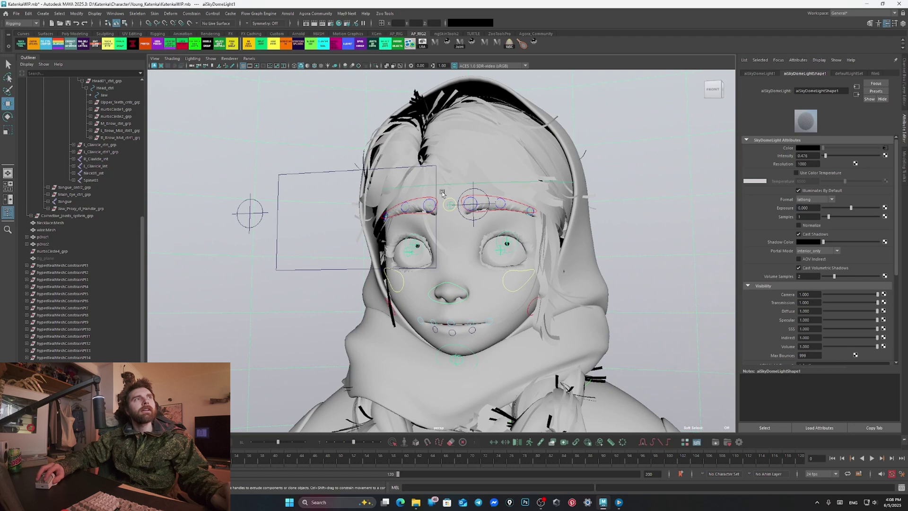
{"action": "left_click_drag", "start_coordinate": [467, 199], "coordinate": [463, 203], "text": "alt"}
{"action": "scroll", "coordinate": [464, 203], "scroll_direction": "up", "scroll_amount": 1}
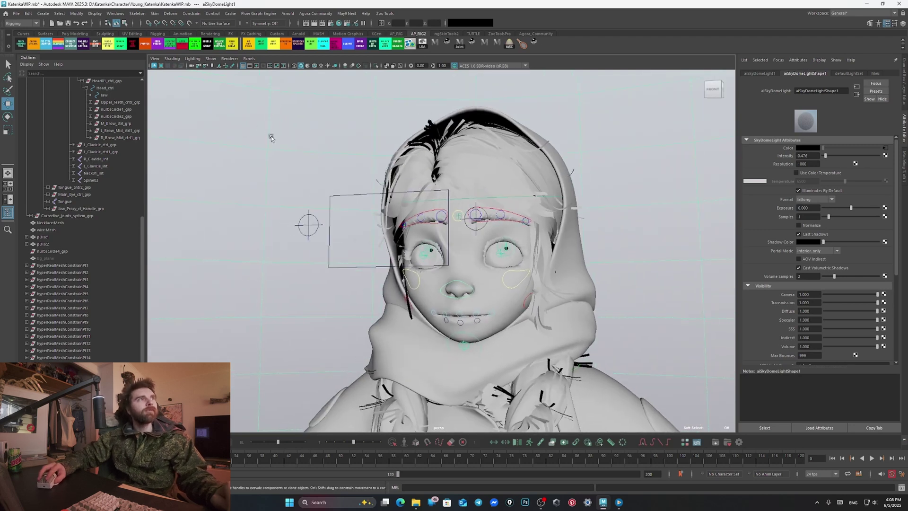
{"action": "scroll", "coordinate": [463, 268], "scroll_direction": "up", "scroll_amount": 5}
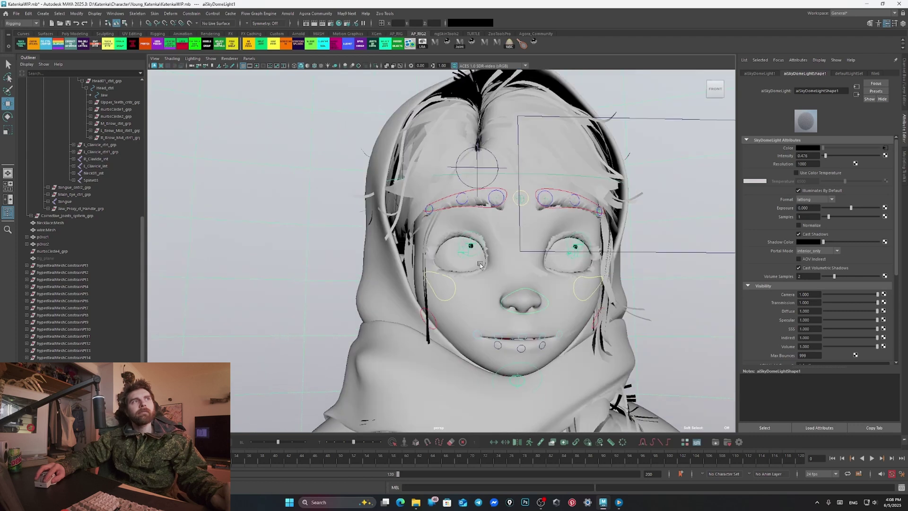
{"action": "scroll", "coordinate": [463, 263], "scroll_direction": "up", "scroll_amount": 2}
{"action": "left_click_drag", "start_coordinate": [462, 264], "coordinate": [453, 255], "text": "alt"}
{"action": "scroll", "coordinate": [452, 259], "scroll_direction": "up", "scroll_amount": 1}
{"action": "left_click", "coordinate": [443, 273]}
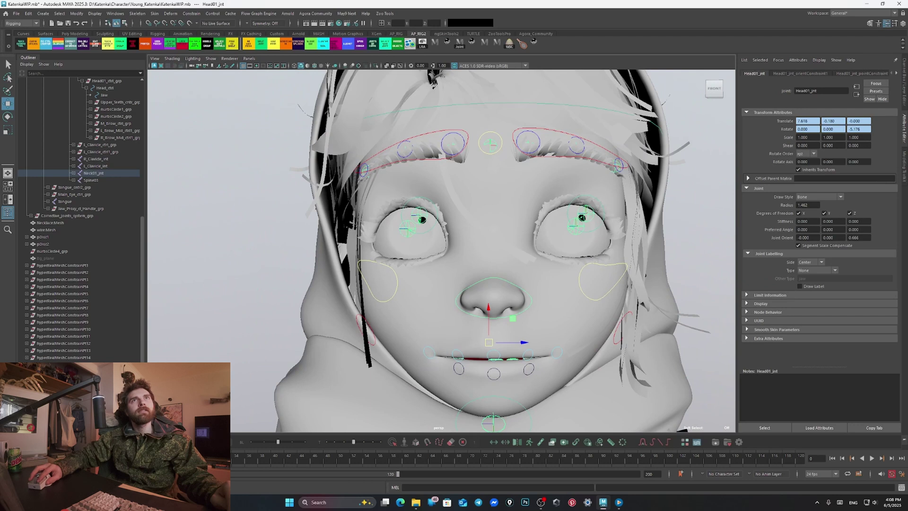
{"action": "left_click", "coordinate": [902, 93]}
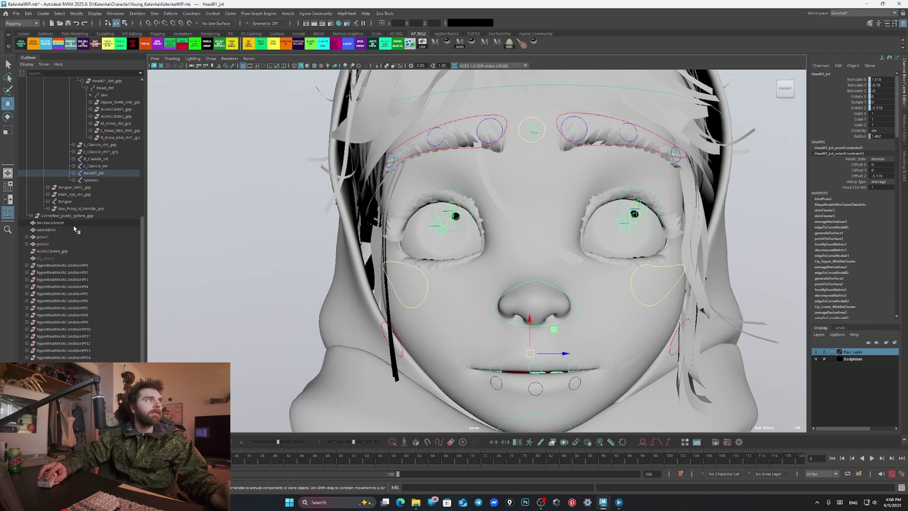
Expand the GEO group and its Body subgroup in the Outliner
{"action": "scroll", "coordinate": [74, 195], "scroll_direction": "up", "scroll_amount": 10}
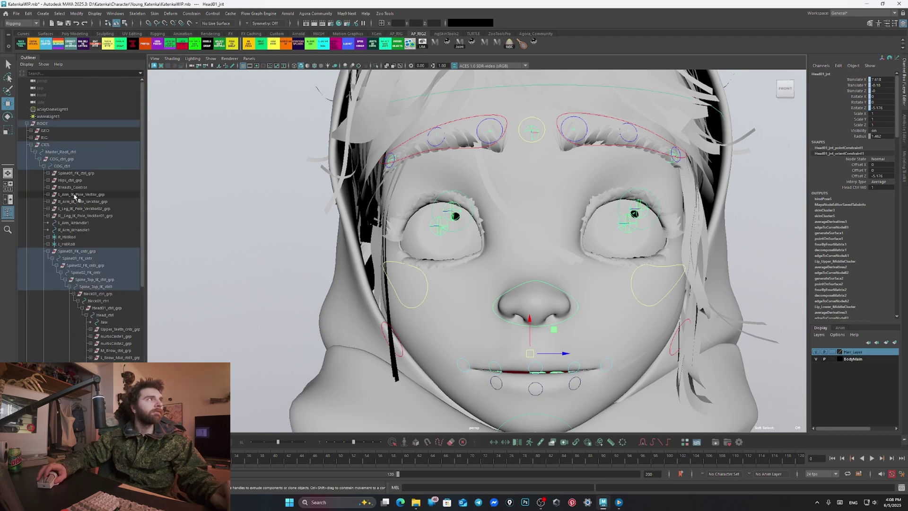
{"action": "left_click", "coordinate": [30, 130]}
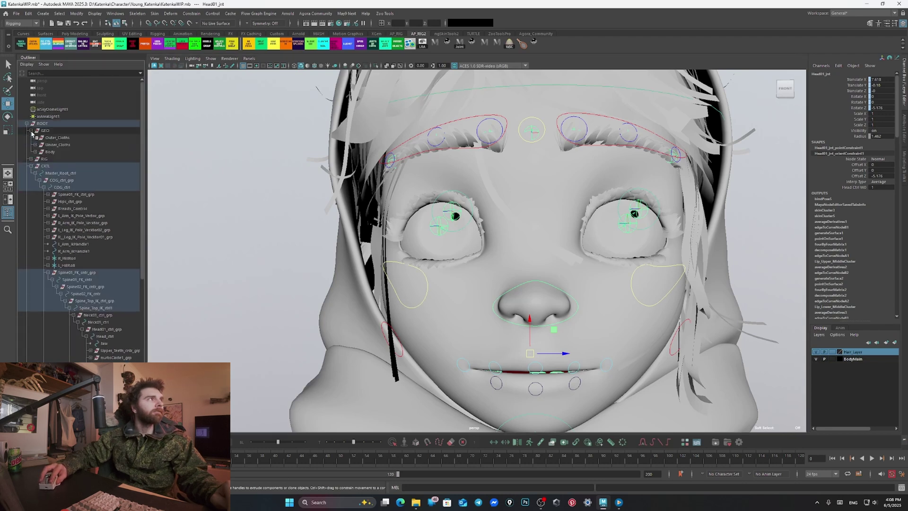
{"action": "left_click", "coordinate": [35, 152]}
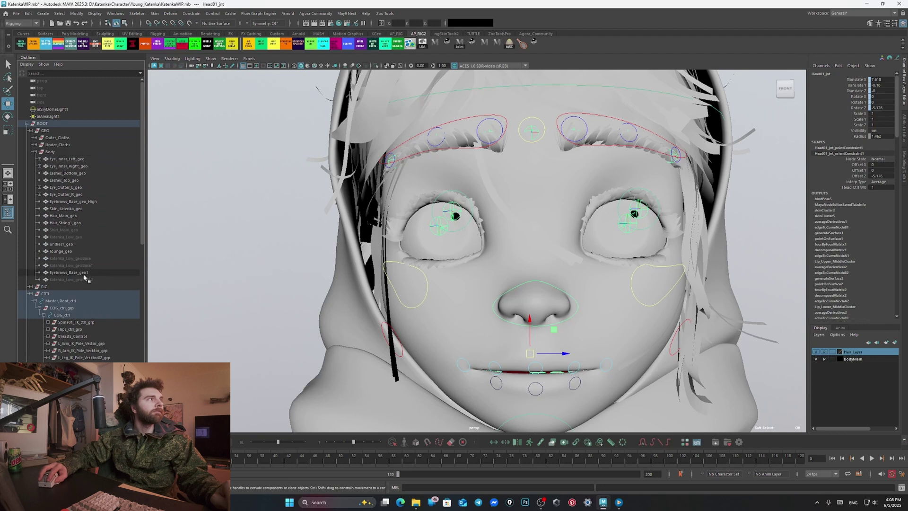
Go through the meshes in the Body group one by one and select the face skin, Skin_Katenka_geo
{"action": "left_click", "coordinate": [70, 251]}
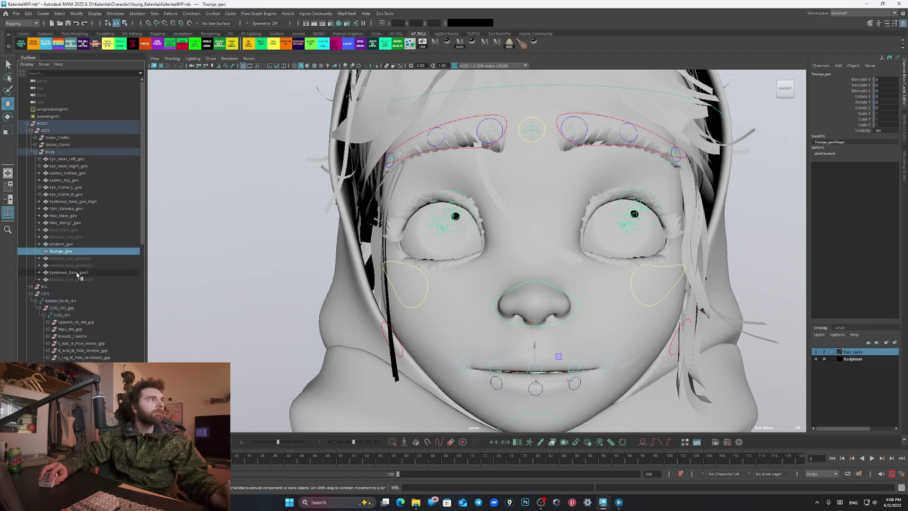
{"action": "left_click", "coordinate": [78, 272]}
{"action": "left_click", "coordinate": [65, 222]}
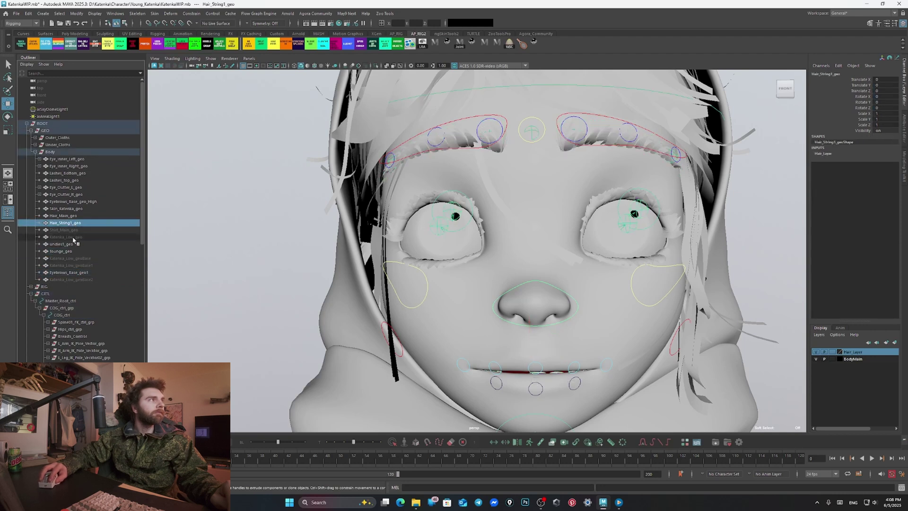
{"action": "left_click", "coordinate": [72, 202]}
{"action": "left_click", "coordinate": [67, 188]}
{"action": "left_click", "coordinate": [69, 180]}
{"action": "left_click", "coordinate": [68, 158]}
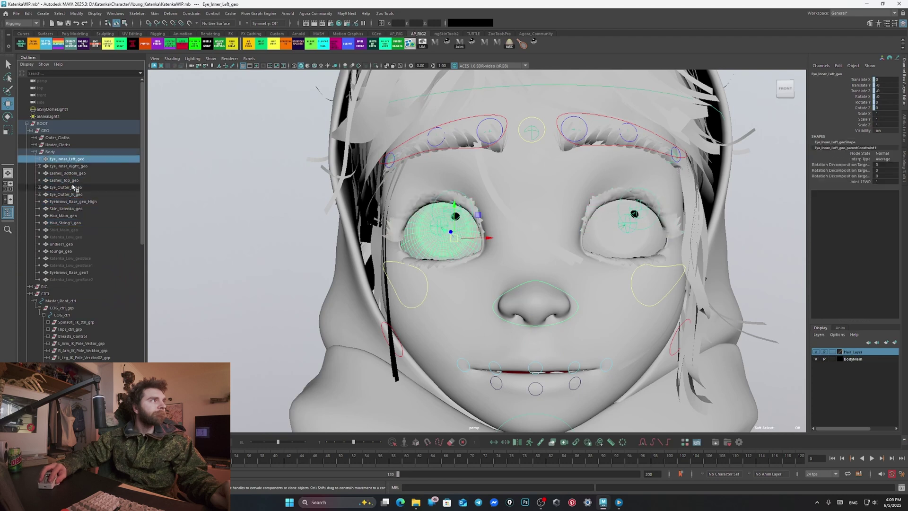
{"action": "left_click", "coordinate": [71, 201]}
{"action": "left_click", "coordinate": [70, 209]}
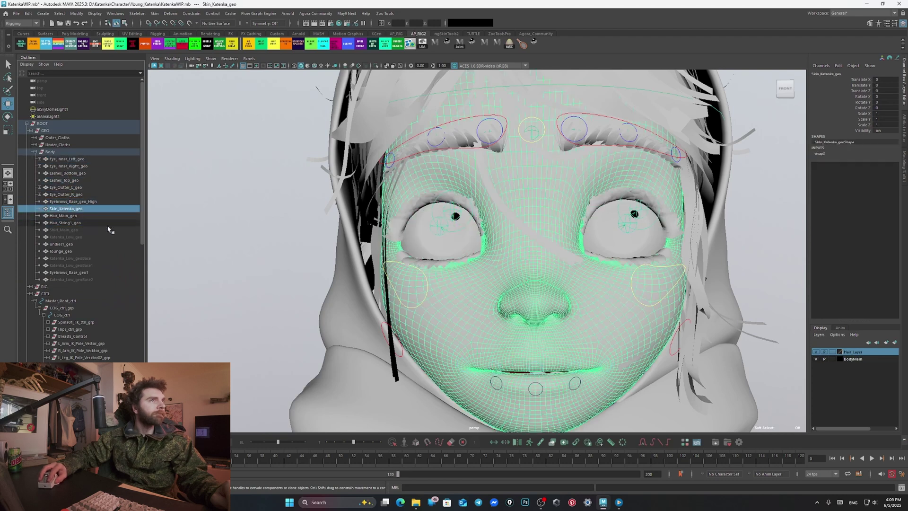
Try to select vertices of the face skin between the eye and the nose
{"action": "right_click", "coordinate": [499, 285]}
{"action": "left_click", "coordinate": [477, 285]}
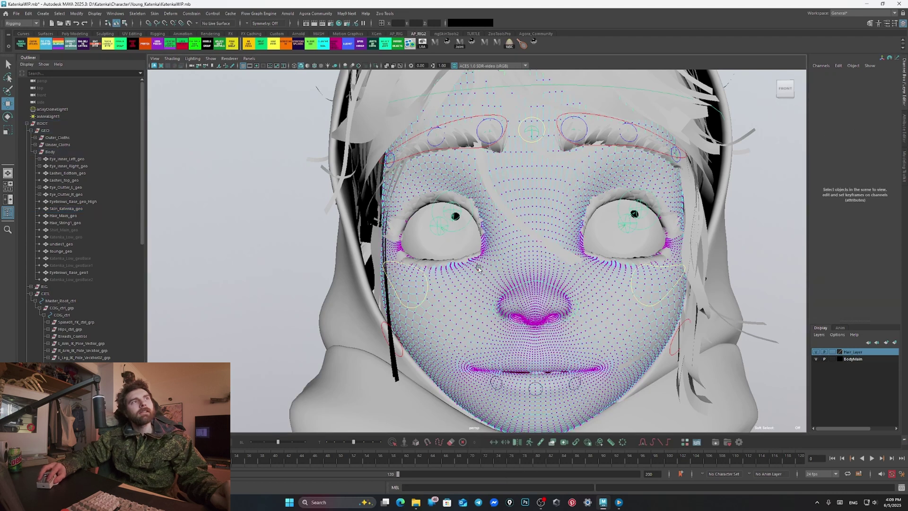
{"action": "left_click_drag", "start_coordinate": [454, 277], "coordinate": [484, 311]}
{"action": "left_click", "coordinate": [548, 265]}
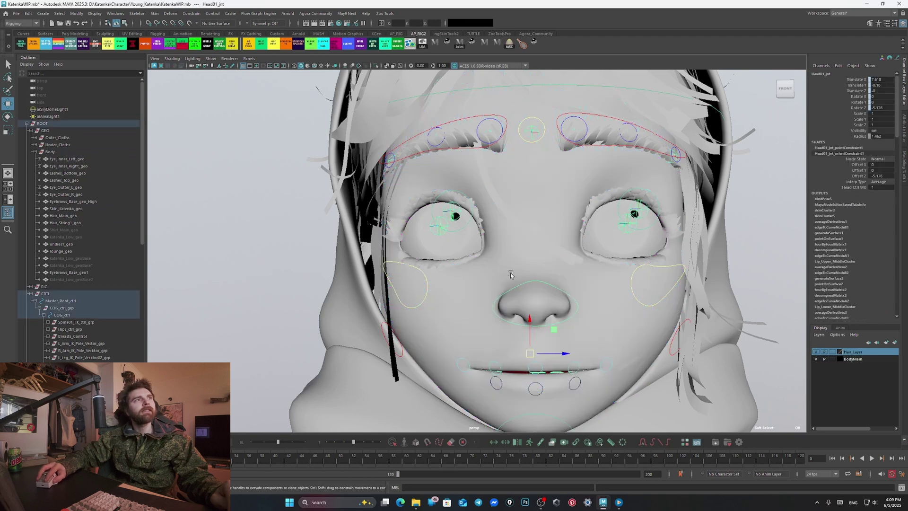
Select Skin_Katenka_geo, isolate it in the viewport and frame the bare head
{"action": "left_click", "coordinate": [66, 216]}
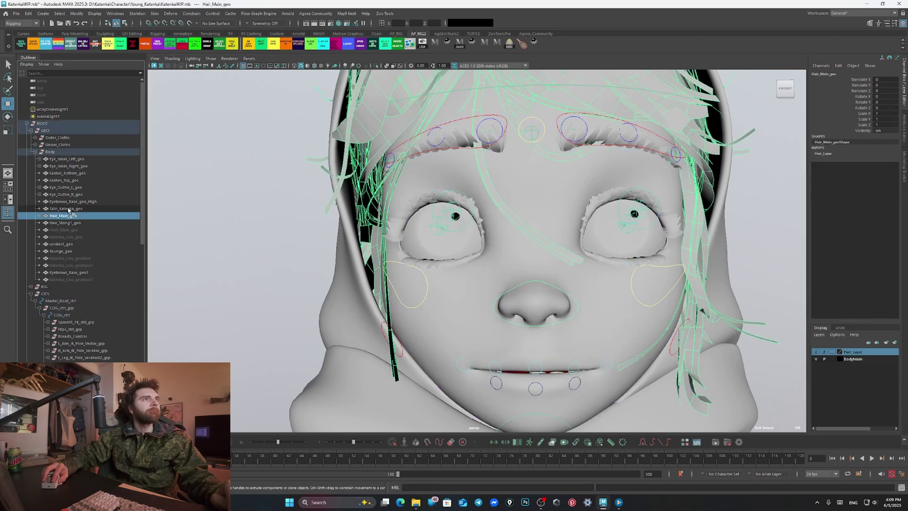
{"action": "left_click", "coordinate": [68, 209]}
{"action": "key", "text": "f"}
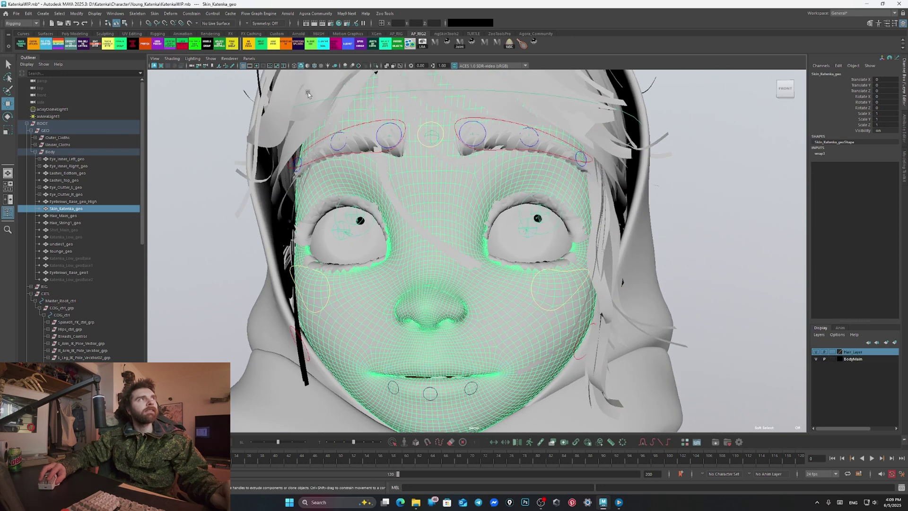
{"action": "left_click", "coordinate": [376, 65]}
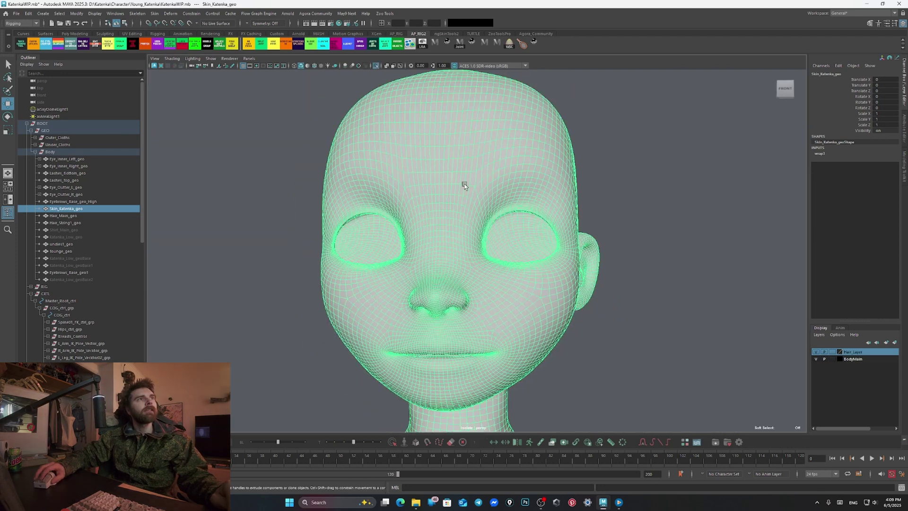
{"action": "key", "text": "f"}
Select the forehead and inner brow vertices of the skin mesh and create a lattice deformer on them
{"action": "right_click_drag", "start_coordinate": [442, 195], "coordinate": [405, 197]}
{"action": "left_click_drag", "start_coordinate": [529, 234], "coordinate": [530, 234]}
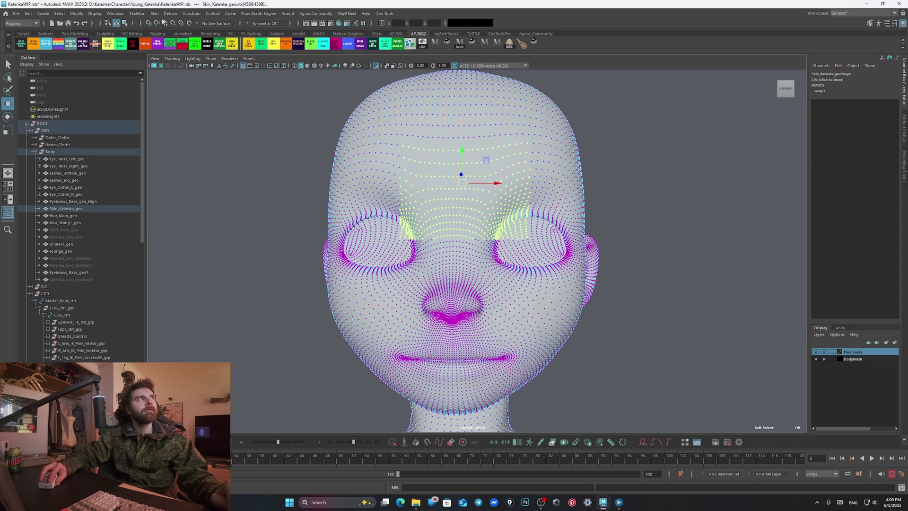
{"action": "left_click", "coordinate": [137, 14]}
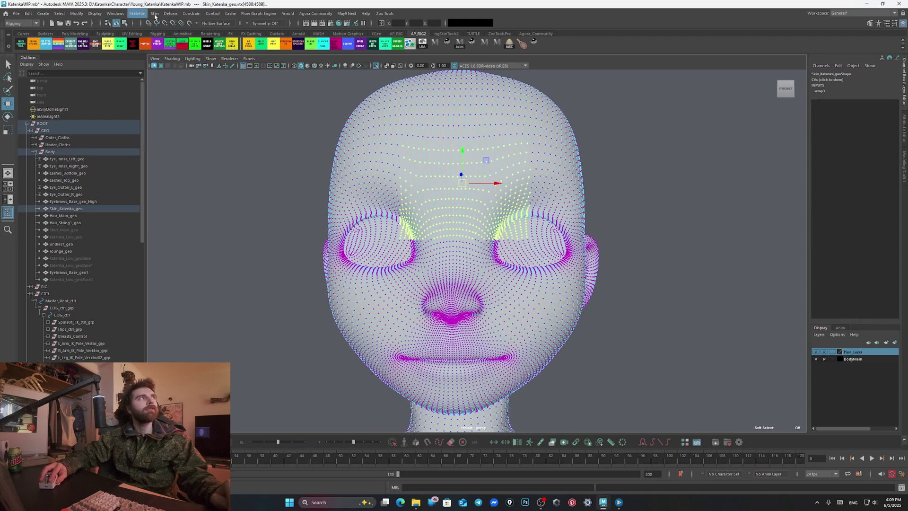
{"action": "left_click", "coordinate": [170, 13]}
{"action": "left_click", "coordinate": [187, 84]}
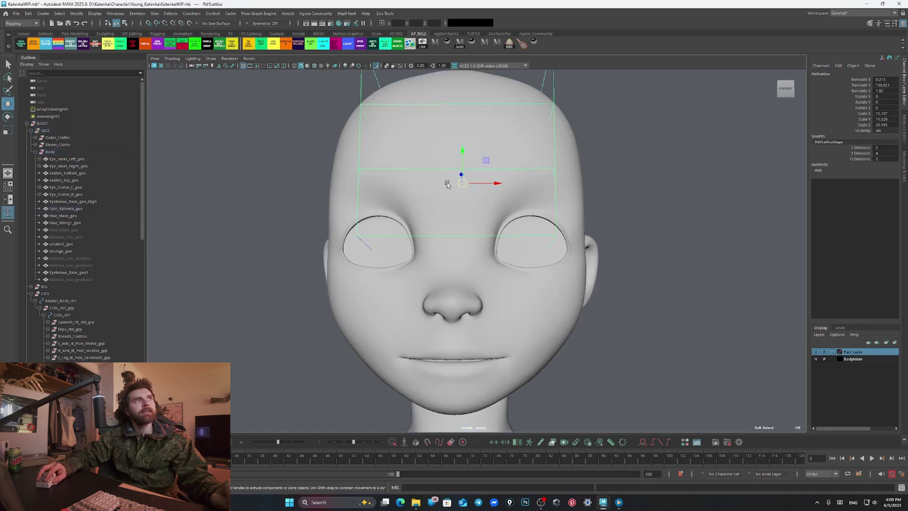
Pull the lattice points across the forehead down toward the eyes to deform the brow area
{"action": "right_click", "coordinate": [358, 171]}
{"action": "left_click", "coordinate": [358, 150]}
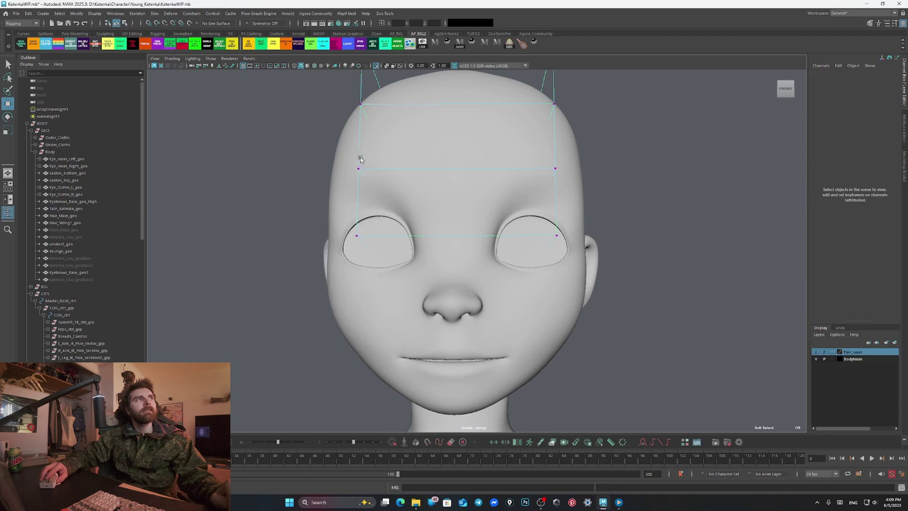
{"action": "mouse_move", "coordinate": [464, 158]}
{"action": "left_mouse_down"}
{"action": "mouse_move", "coordinate": [515, 163]}
{"action": "mouse_move", "coordinate": [466, 151]}
{"action": "mouse_move", "coordinate": [477, 170]}
{"action": "mouse_move", "coordinate": [520, 177]}
{"action": "mouse_move", "coordinate": [490, 186]}
{"action": "mouse_move", "coordinate": [459, 177]}
{"action": "mouse_move", "coordinate": [486, 179]}
{"action": "mouse_move", "coordinate": [461, 149]}
{"action": "mouse_move", "coordinate": [480, 164]}
{"action": "mouse_move", "coordinate": [462, 156]}
{"action": "mouse_move", "coordinate": [466, 164]}
{"action": "left_mouse_up"}
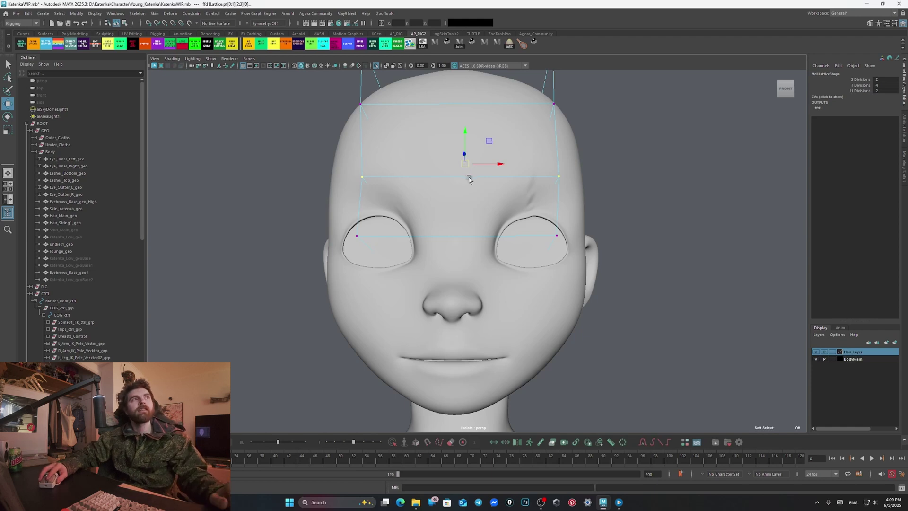
{"action": "left_click_drag", "start_coordinate": [465, 166], "coordinate": [468, 187]}
Undo the lattice point moves, the lattice creation and the isolation of the skin mesh
{"action": "key", "text": "ctrl+z"}
{"action": "key", "text": "ctrl+z"}
{"action": "key", "text": "ctrl+z"}
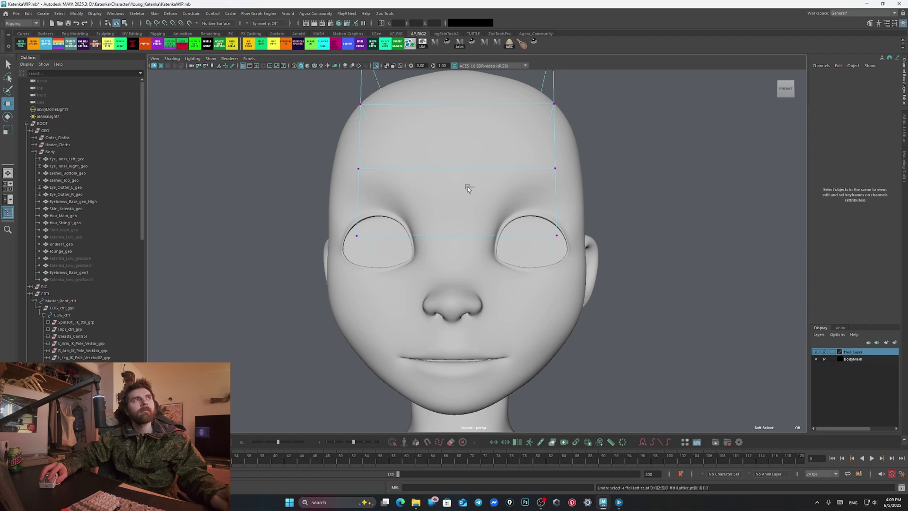
{"action": "key", "text": "ctrl+z"}
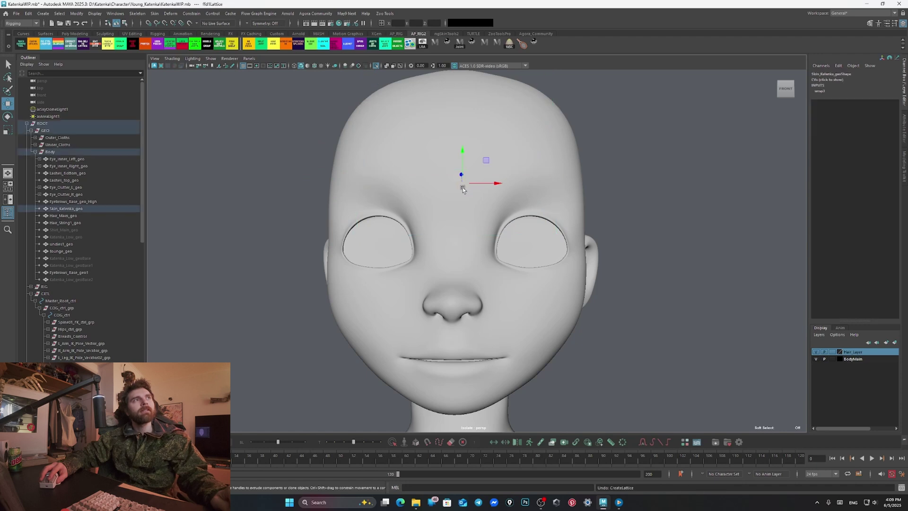
{"action": "key", "text": "ctrl+z"}
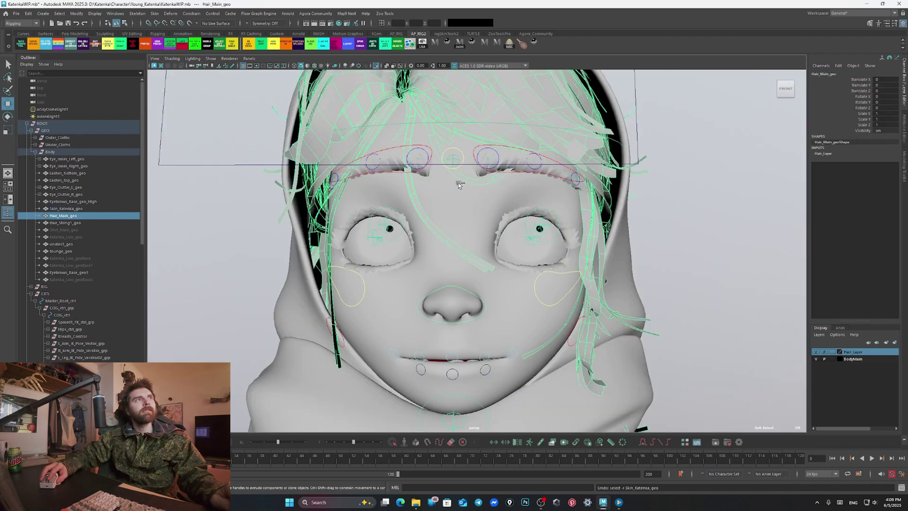
Examine the full character's face from the front with its brow, cheek, nose and lip controls
{"action": "scroll", "coordinate": [519, 222], "scroll_direction": "down", "scroll_amount": 3}
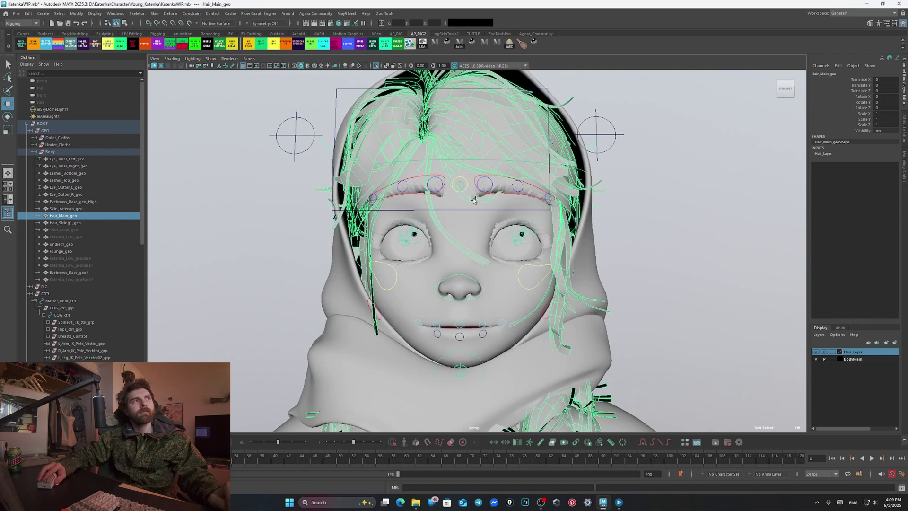
{"action": "left_click_drag", "start_coordinate": [468, 191], "coordinate": [507, 215], "text": "alt"}
{"action": "scroll", "coordinate": [498, 209], "scroll_direction": "up", "scroll_amount": 4}
{"action": "scroll", "coordinate": [498, 210], "scroll_direction": "down", "scroll_amount": 4}
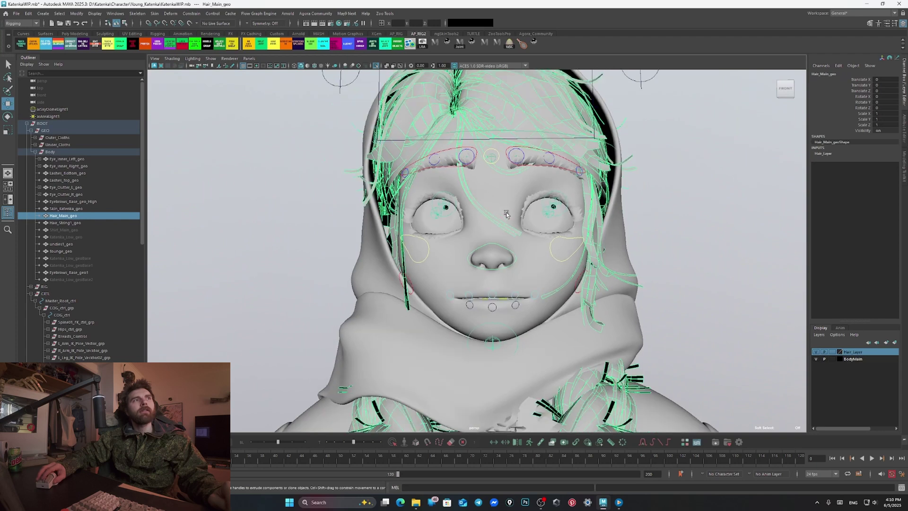
{"action": "scroll", "coordinate": [481, 203], "scroll_direction": "up", "scroll_amount": 4}
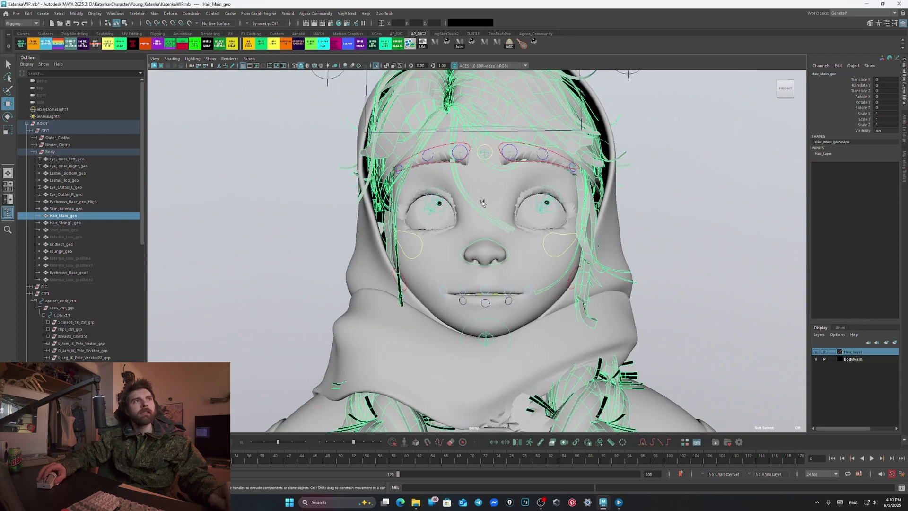
{"action": "scroll", "coordinate": [482, 202], "scroll_direction": "up", "scroll_amount": 3}
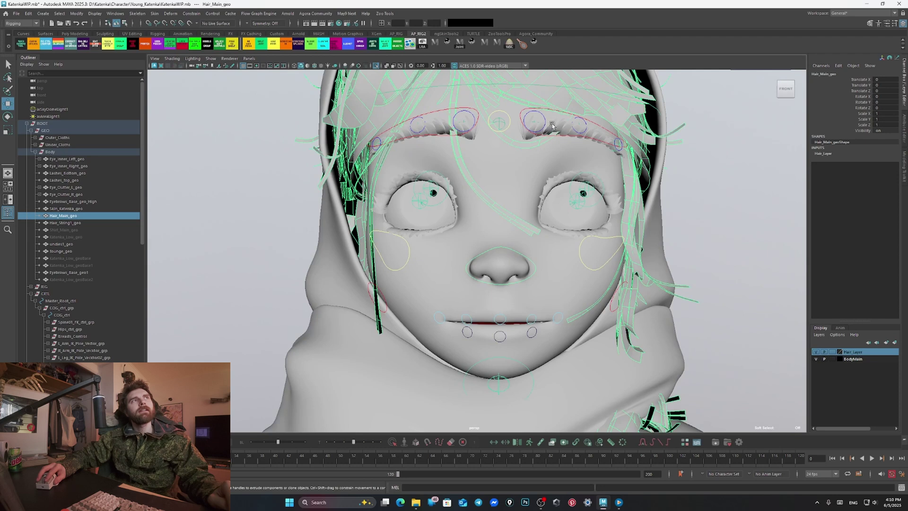
{"action": "scroll", "coordinate": [531, 244], "scroll_direction": "up", "scroll_amount": 3}
Examine the lip controls up close and the rig curves inside the mouth behind the lips
{"action": "middle_click_drag", "start_coordinate": [531, 244], "coordinate": [496, 185], "text": "alt"}
{"action": "scroll", "coordinate": [500, 216], "scroll_direction": "up", "scroll_amount": 5}
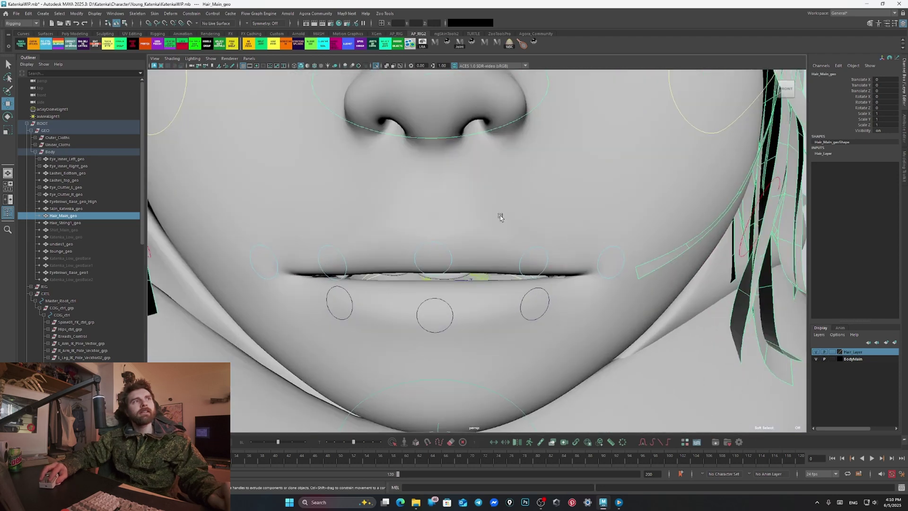
{"action": "mouse_move", "coordinate": [500, 216]}
{"action": "left_mouse_down", "text": "alt"}
{"action": "mouse_move", "coordinate": [526, 217]}
{"action": "mouse_move", "coordinate": [499, 214]}
{"action": "mouse_move", "coordinate": [501, 225]}
{"action": "mouse_move", "coordinate": [486, 225]}
{"action": "left_mouse_up", "text": "alt"}
{"action": "scroll", "coordinate": [481, 225], "scroll_direction": "up", "scroll_amount": 3}
{"action": "scroll", "coordinate": [501, 234], "scroll_direction": "up", "scroll_amount": 5}
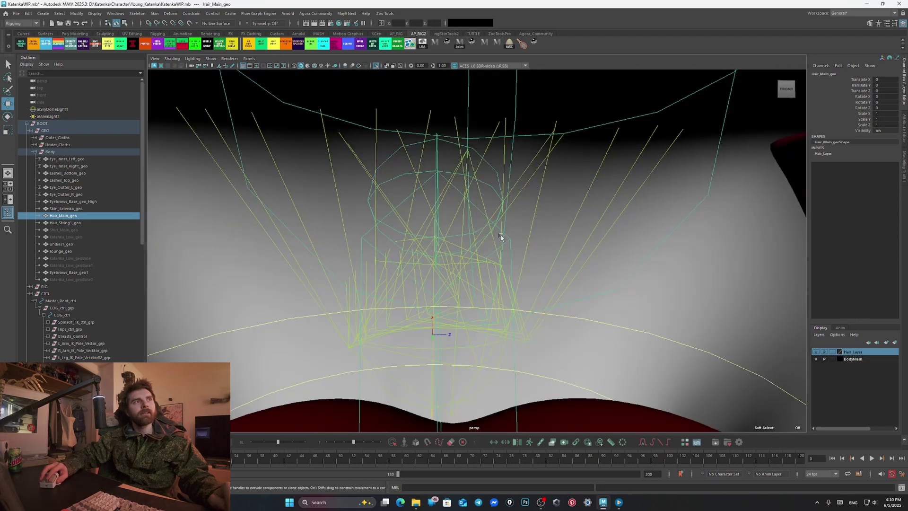
{"action": "scroll", "coordinate": [500, 232], "scroll_direction": "up", "scroll_amount": 6}
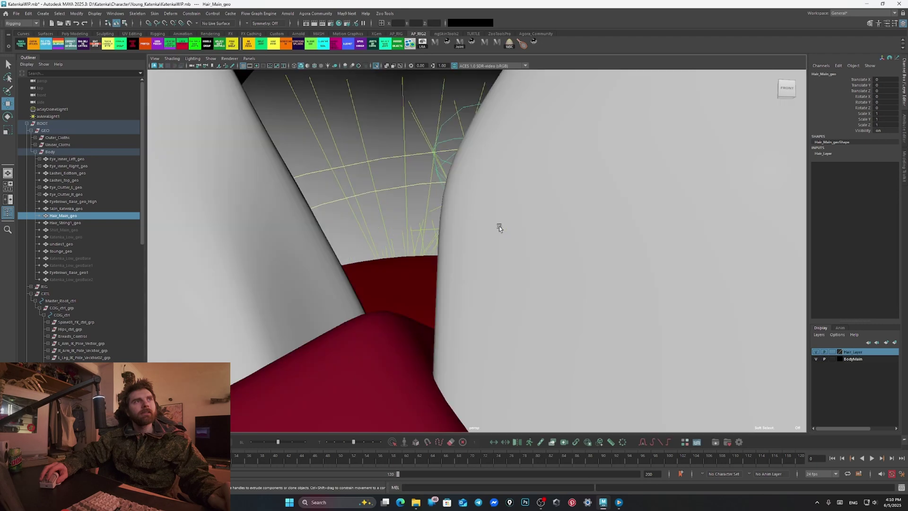
{"action": "scroll", "coordinate": [492, 226], "scroll_direction": "up", "scroll_amount": 4}
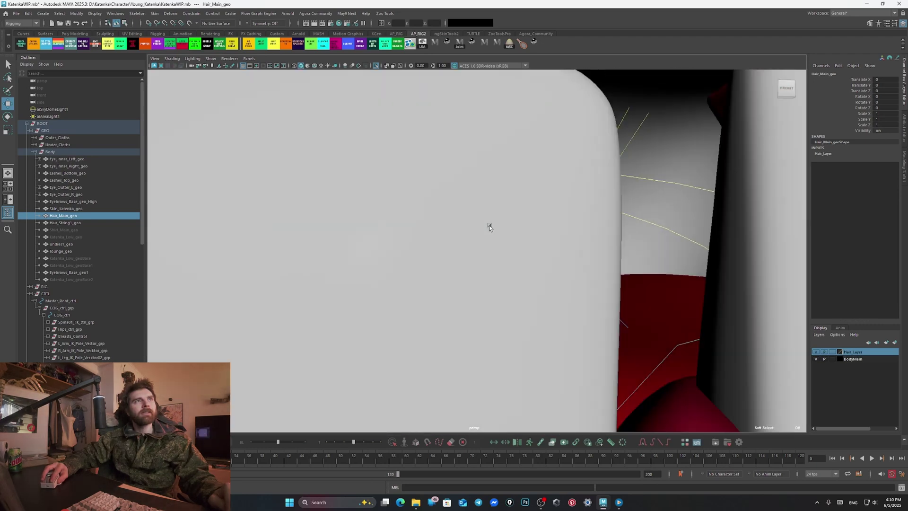
Select the upper teeth, lower teeth and tongue meshes inside the character's mouth
{"action": "scroll", "coordinate": [487, 225], "scroll_direction": "down", "scroll_amount": 3}
{"action": "scroll", "coordinate": [487, 226], "scroll_direction": "down", "scroll_amount": 3}
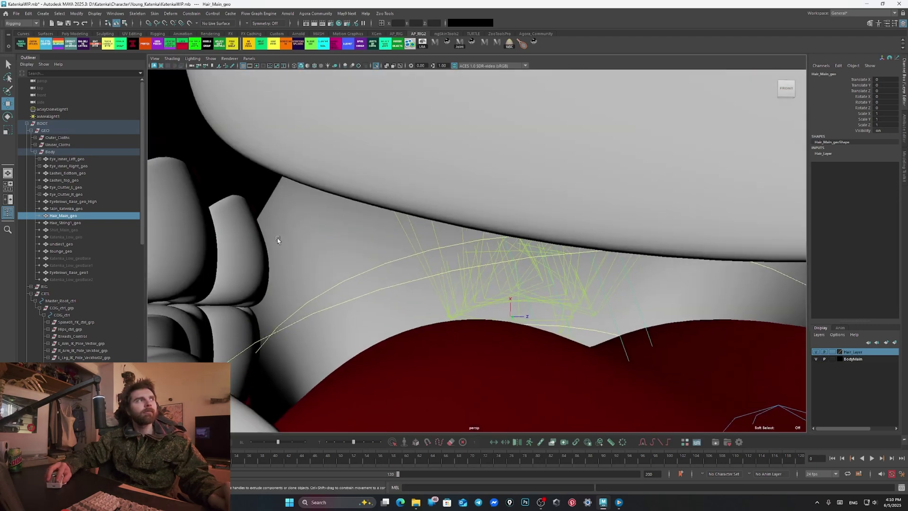
{"action": "left_click", "coordinate": [230, 208]}
{"action": "left_click", "coordinate": [250, 356], "text": "shift"}
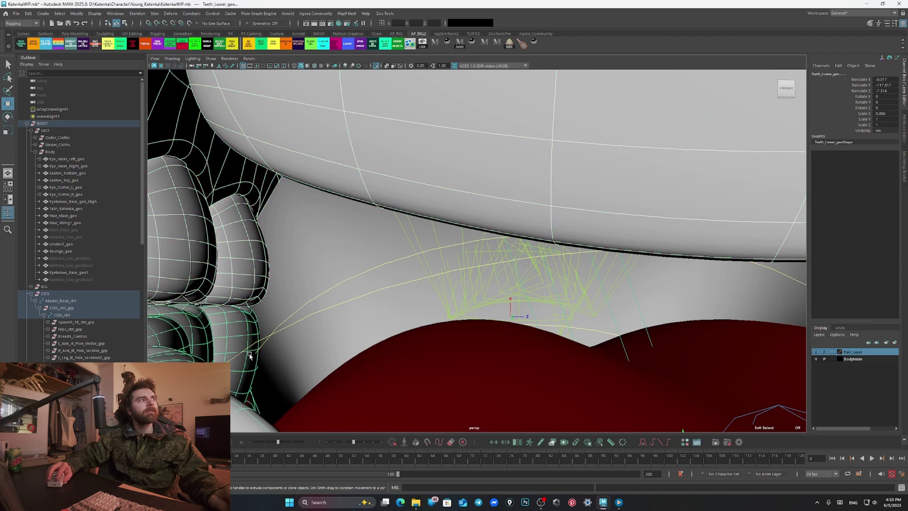
{"action": "left_click", "coordinate": [425, 375]}
{"action": "scroll", "coordinate": [426, 359], "scroll_direction": "down", "scroll_amount": 8}
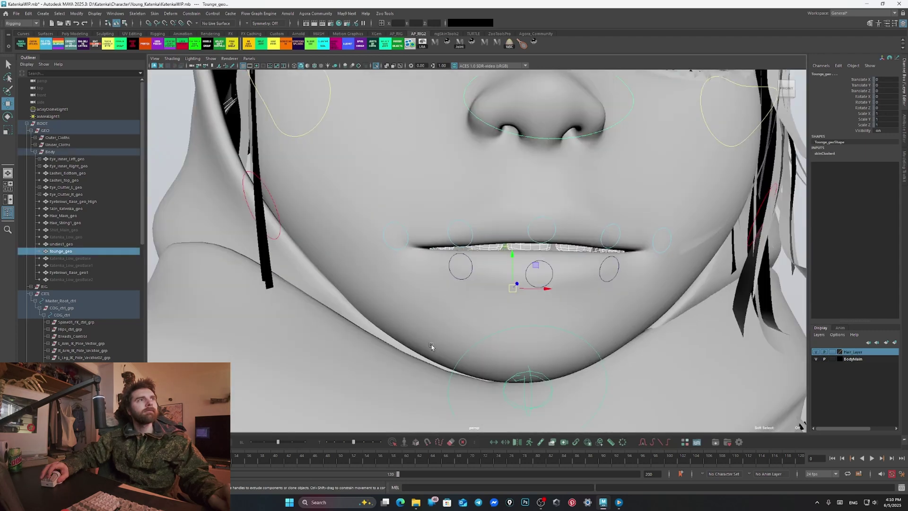
{"action": "scroll", "coordinate": [429, 229], "scroll_direction": "up", "scroll_amount": 1}
{"action": "left_click", "coordinate": [471, 192]}
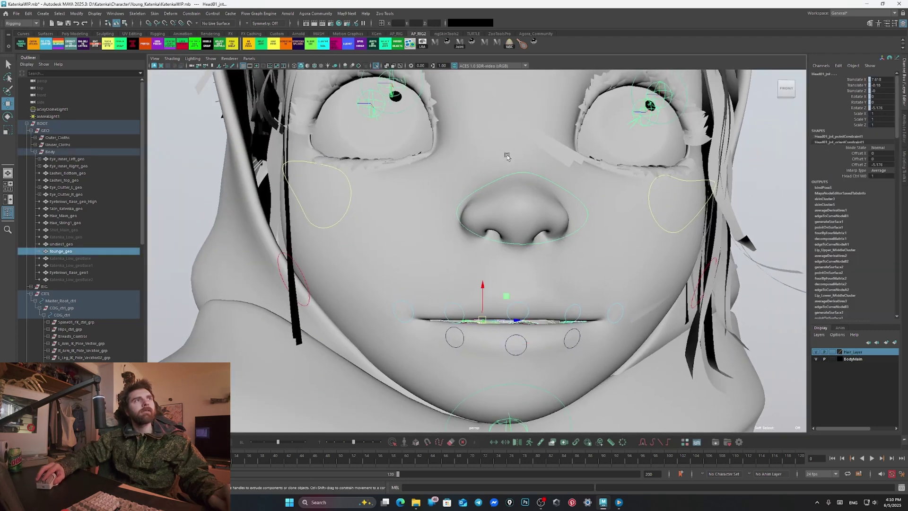
{"action": "middle_click_drag", "start_coordinate": [507, 156], "coordinate": [508, 213], "text": "alt"}
{"action": "key", "text": "ctrl+z"}
Add the skin mesh and the inner and outer eye meshes of both eyes to the selection
{"action": "scroll", "coordinate": [504, 186], "scroll_direction": "down", "scroll_amount": 2}
{"action": "left_click_drag", "start_coordinate": [509, 212], "coordinate": [497, 211], "text": "alt"}
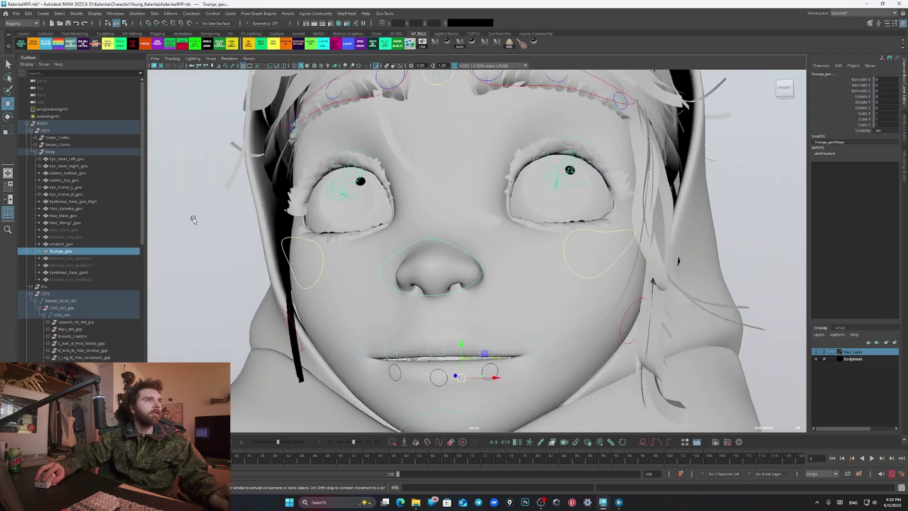
{"action": "left_click", "coordinate": [86, 212], "text": "ctrl"}
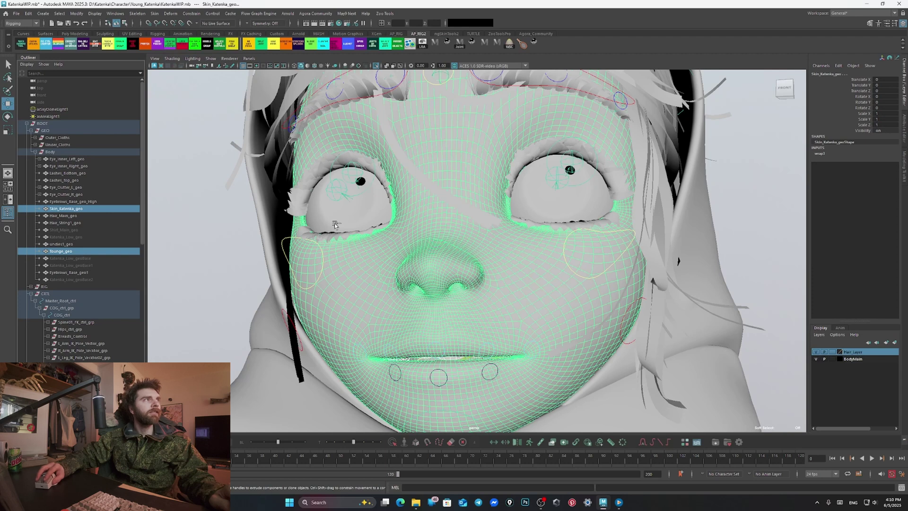
{"action": "scroll", "coordinate": [279, 227], "scroll_direction": "up", "scroll_amount": 4}
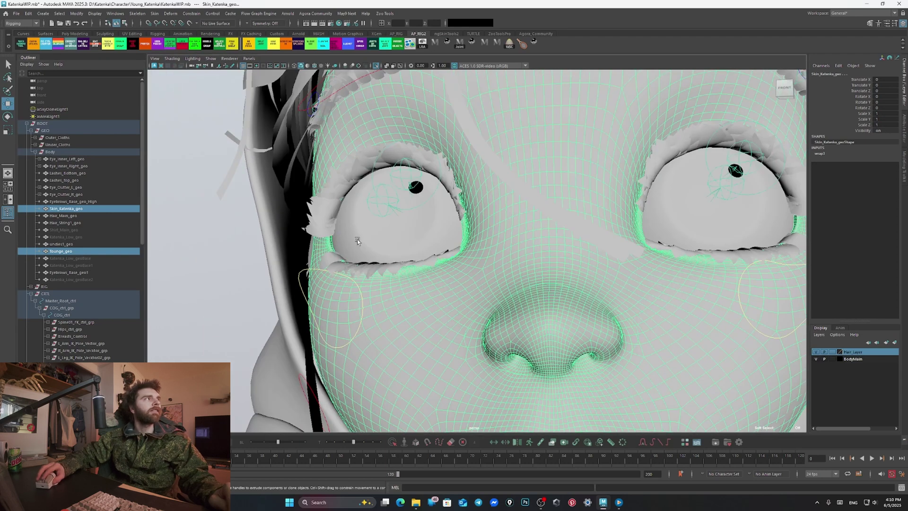
{"action": "left_click", "coordinate": [88, 160], "text": "ctrl"}
{"action": "left_click", "coordinate": [85, 166], "text": "ctrl"}
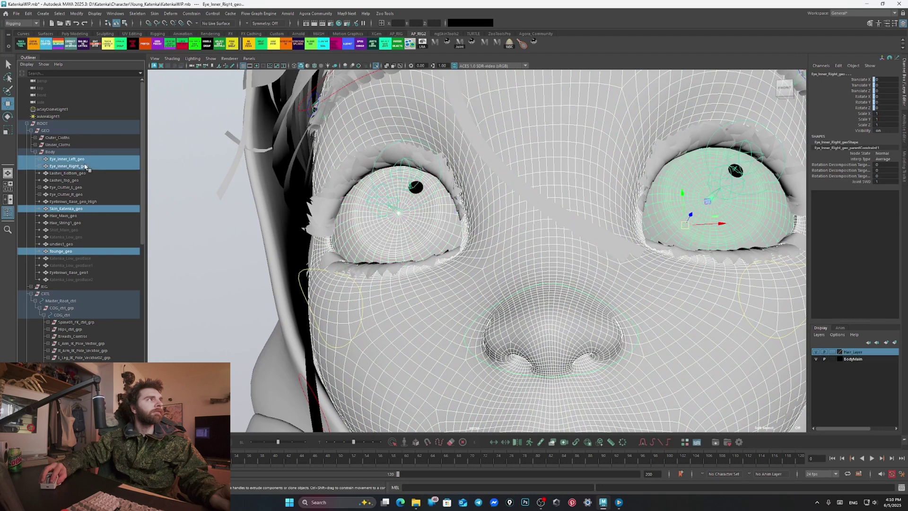
{"action": "left_click", "coordinate": [73, 194], "text": "ctrl"}
{"action": "left_click", "coordinate": [74, 188], "text": "ctrl"}
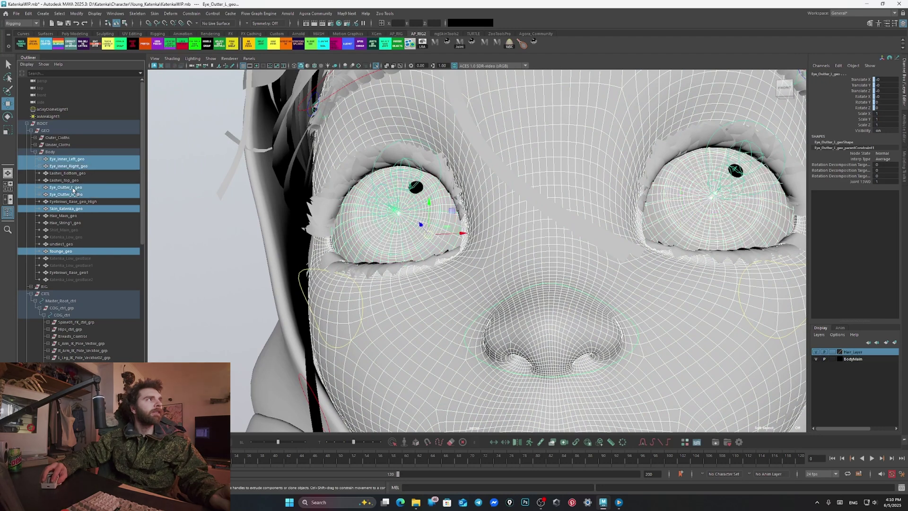
Add the eyebrow mesh Eyebrows_Base_geo1 to the selection
{"action": "right_click_drag", "start_coordinate": [586, 251], "coordinate": [568, 222], "text": "alt"}
{"action": "middle_click_drag", "start_coordinate": [568, 222], "coordinate": [551, 241], "text": "alt"}
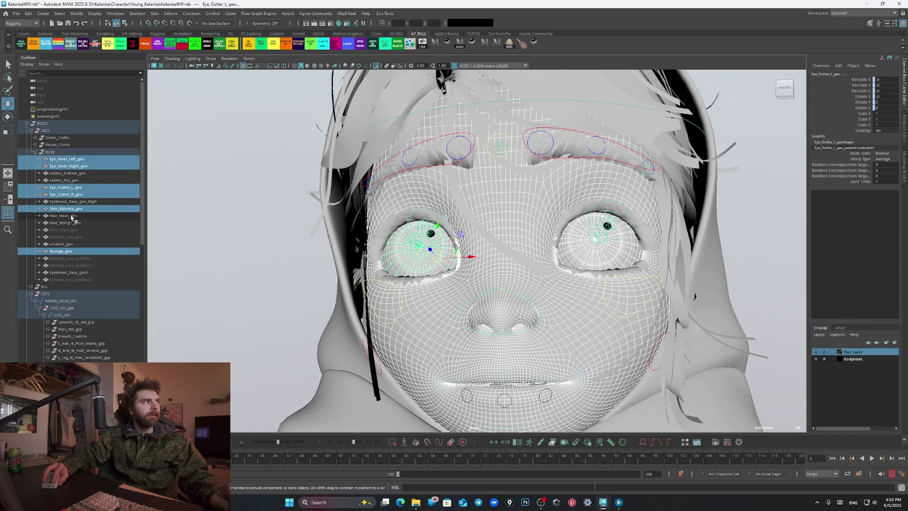
{"action": "left_click", "coordinate": [88, 202], "text": "ctrl"}
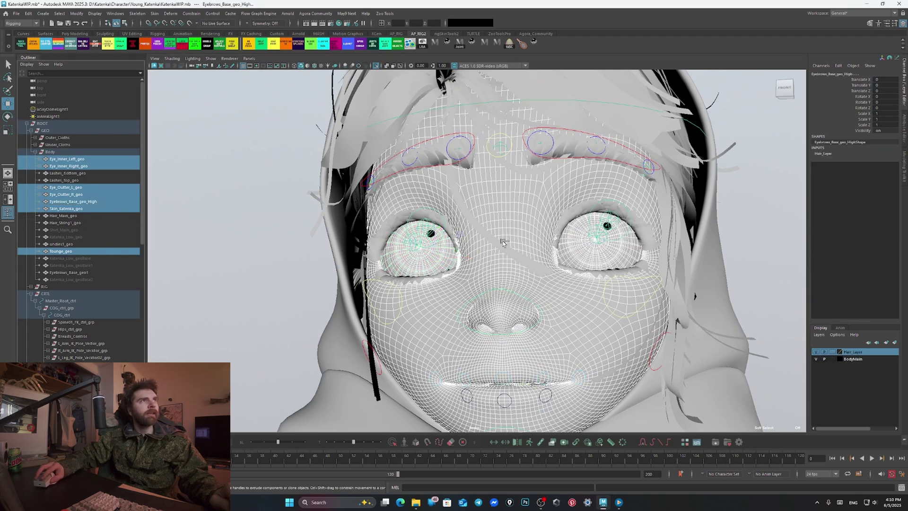
{"action": "key", "text": "ctrl+z"}
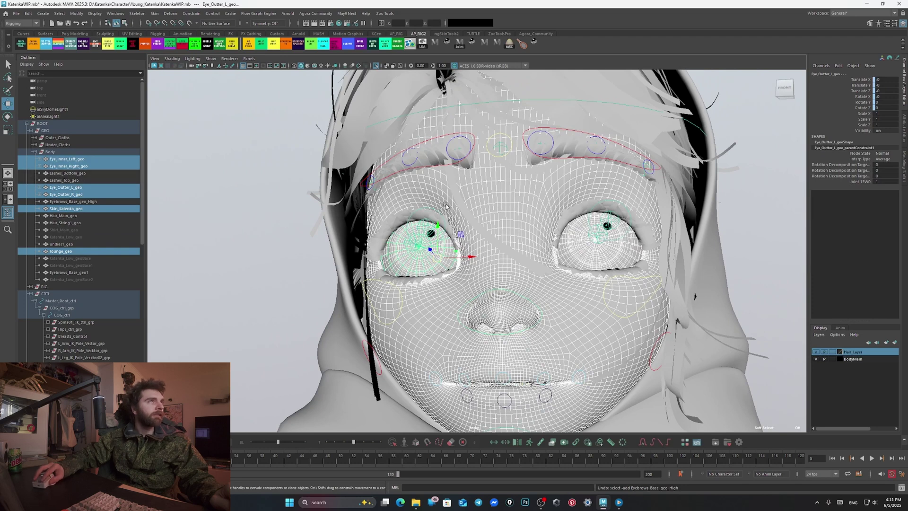
{"action": "left_click", "coordinate": [428, 157], "text": "shift"}
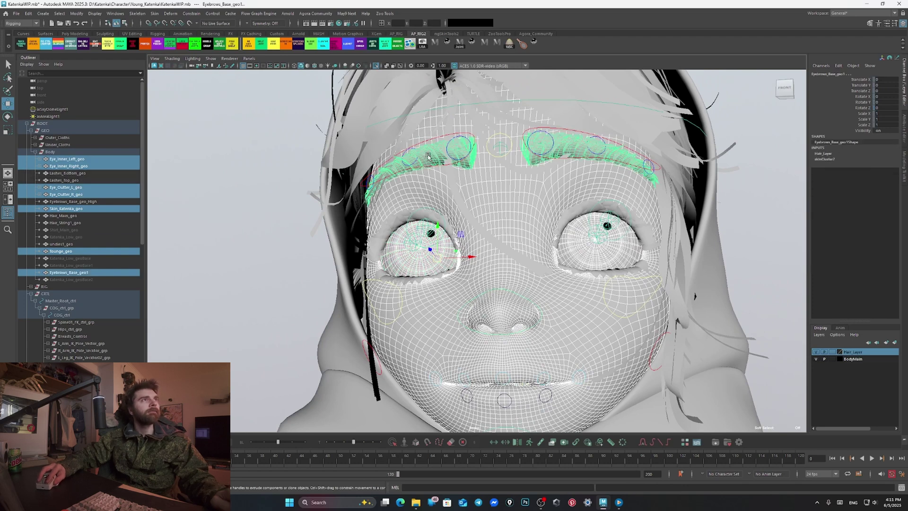
{"action": "left_click_drag", "start_coordinate": [586, 227], "coordinate": [529, 222], "text": "alt"}
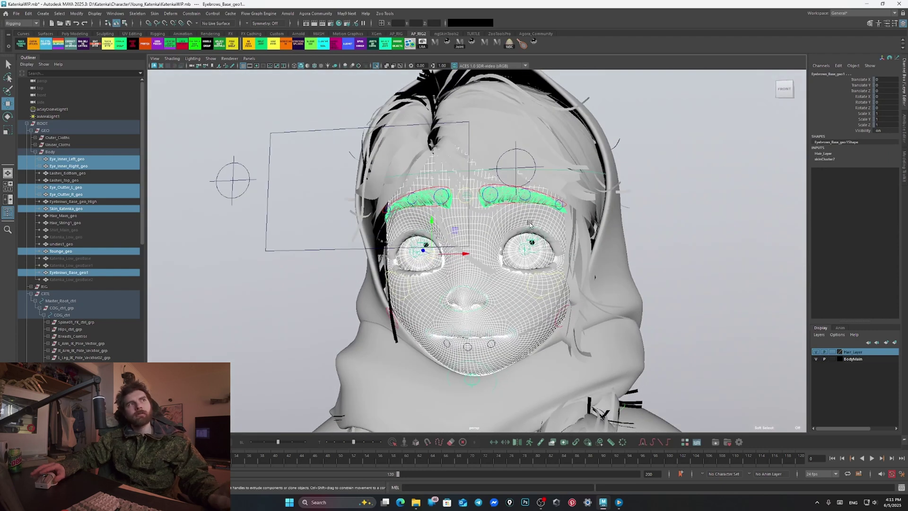
Add the black pupil discs of both eyes to the selection
{"action": "scroll", "coordinate": [463, 238], "scroll_direction": "up", "scroll_amount": 10}
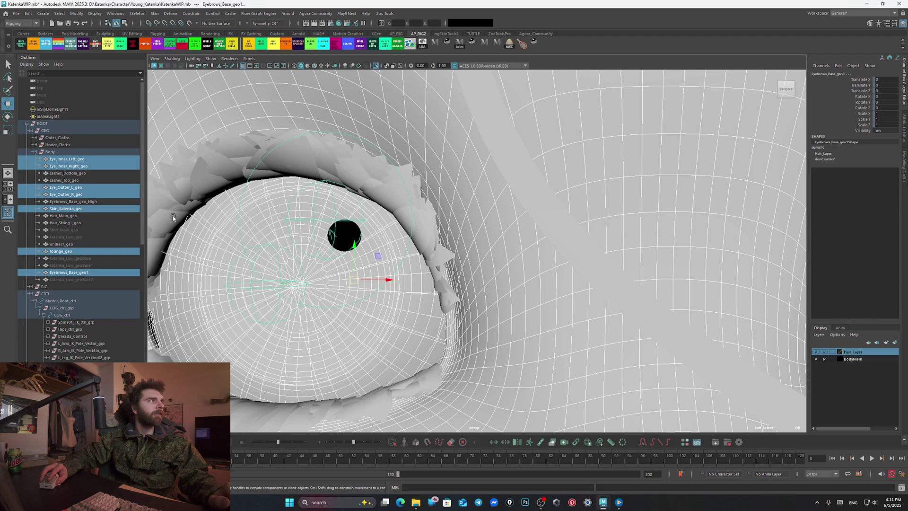
{"action": "left_click", "coordinate": [344, 235], "text": "shift"}
{"action": "scroll", "coordinate": [344, 232], "scroll_direction": "down", "scroll_amount": 4}
{"action": "middle_click_drag", "start_coordinate": [531, 274], "coordinate": [334, 267], "text": "alt"}
{"action": "scroll", "coordinate": [331, 265], "scroll_direction": "up", "scroll_amount": 5}
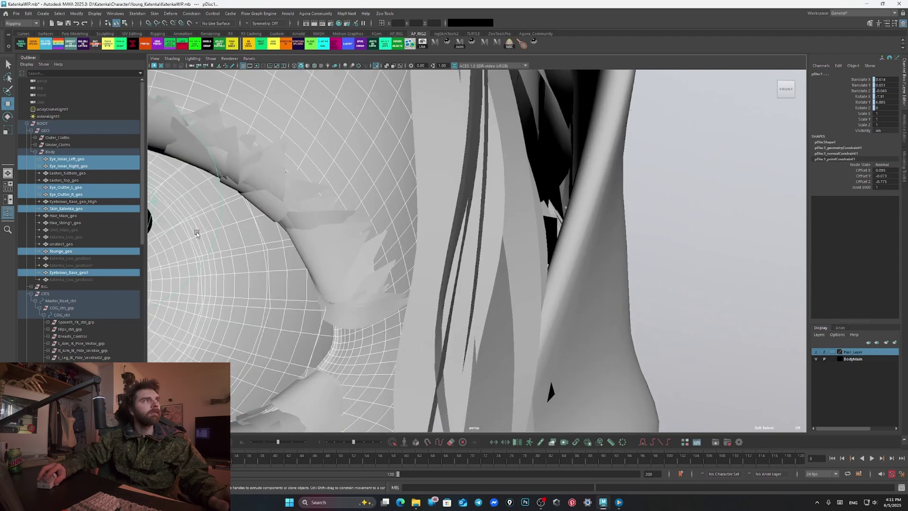
{"action": "scroll", "coordinate": [195, 233], "scroll_direction": "down", "scroll_amount": 3}
{"action": "left_click", "coordinate": [362, 267]}
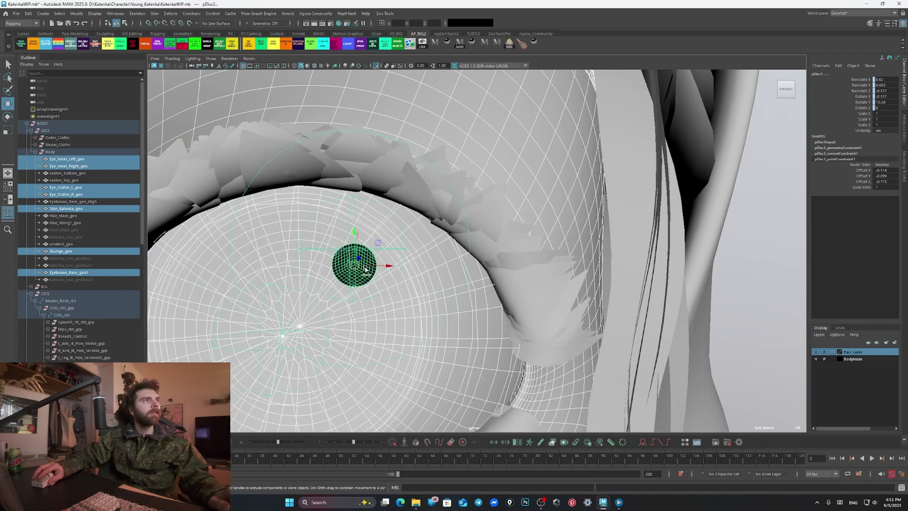
{"action": "scroll", "coordinate": [313, 257], "scroll_direction": "down", "scroll_amount": 2}
{"action": "scroll", "coordinate": [444, 257], "scroll_direction": "down", "scroll_amount": 8}
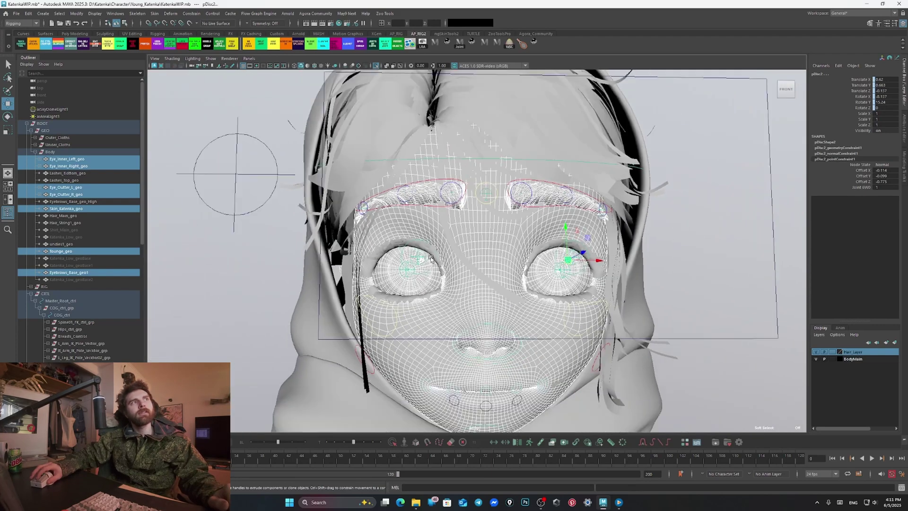
Isolate the selected skin, eye, pupil, eyebrow, teeth and tongue meshes in the viewport
{"action": "scroll", "coordinate": [441, 257], "scroll_direction": "up", "scroll_amount": 5}
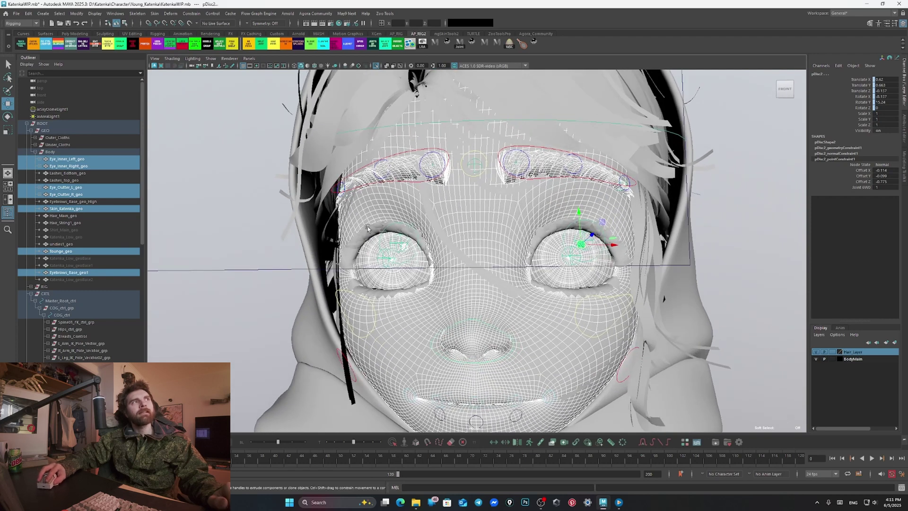
{"action": "scroll", "coordinate": [368, 222], "scroll_direction": "down", "scroll_amount": 5}
{"action": "scroll", "coordinate": [534, 182], "scroll_direction": "up", "scroll_amount": 3}
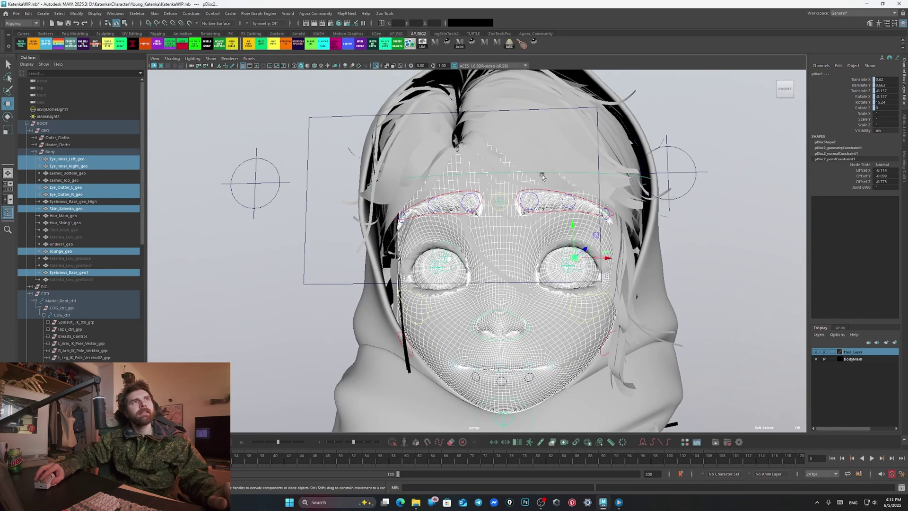
{"action": "left_click_drag", "start_coordinate": [545, 187], "coordinate": [536, 213], "text": "alt"}
{"action": "scroll", "coordinate": [544, 203], "scroll_direction": "up", "scroll_amount": 2}
{"action": "scroll", "coordinate": [550, 213], "scroll_direction": "down", "scroll_amount": 3}
{"action": "scroll", "coordinate": [549, 212], "scroll_direction": "up", "scroll_amount": 3}
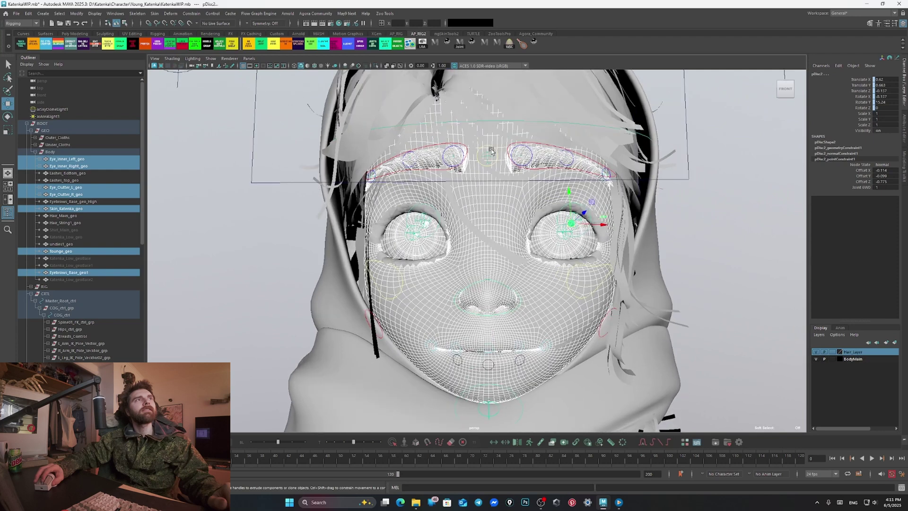
{"action": "left_click", "coordinate": [376, 65]}
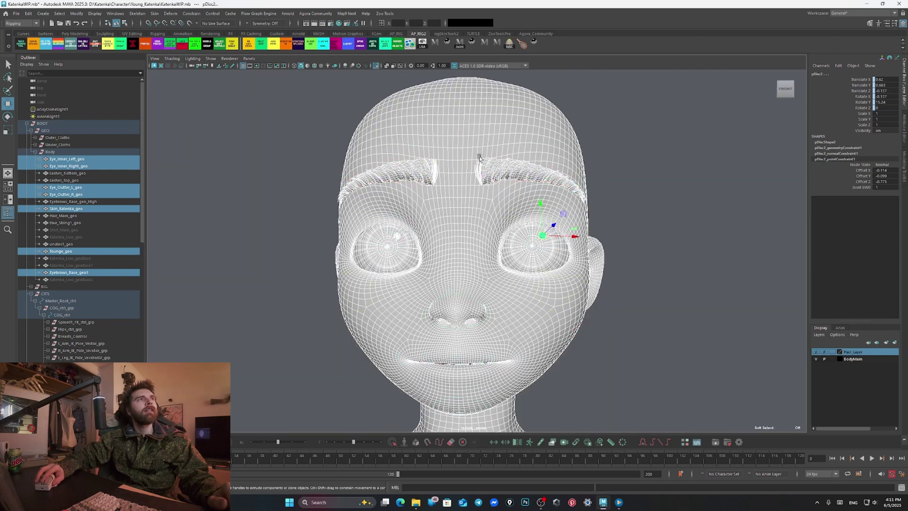
{"action": "scroll", "coordinate": [491, 160], "scroll_direction": "down", "scroll_amount": 3}
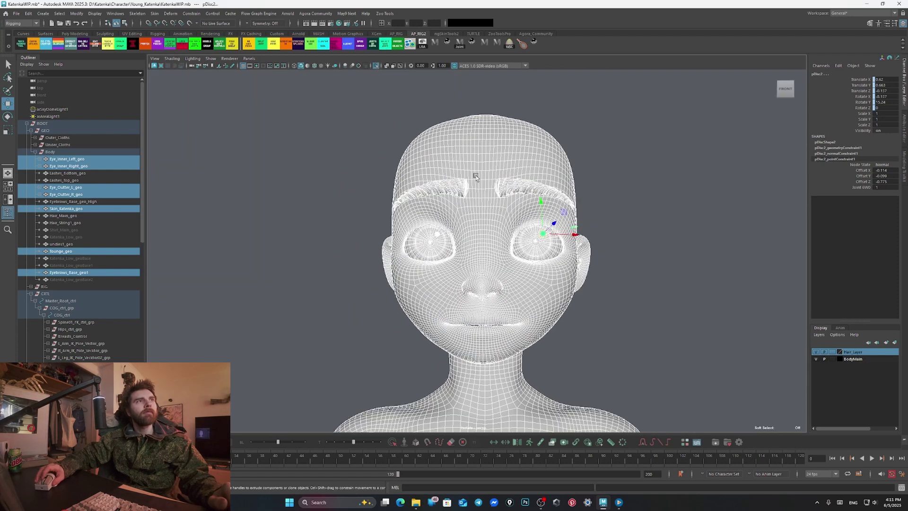
{"action": "scroll", "coordinate": [476, 177], "scroll_direction": "up", "scroll_amount": 2}
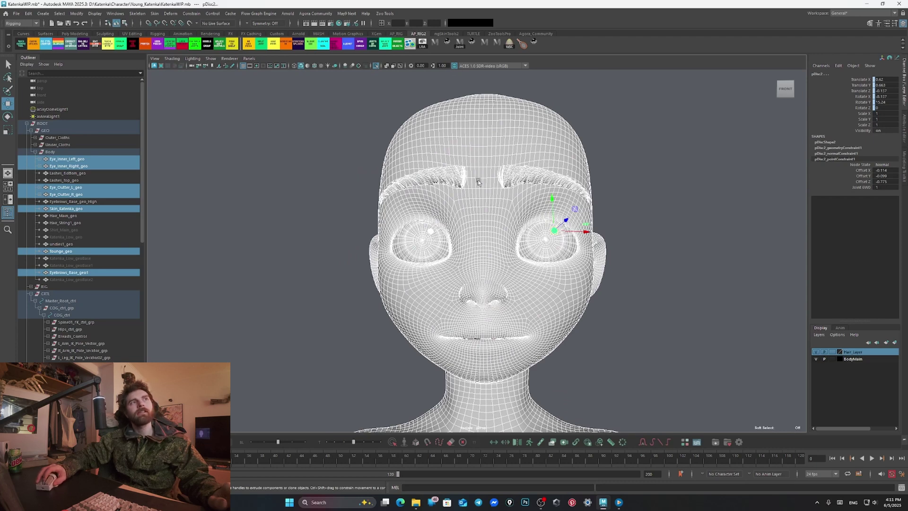
{"action": "scroll", "coordinate": [485, 192], "scroll_direction": "up", "scroll_amount": 2}
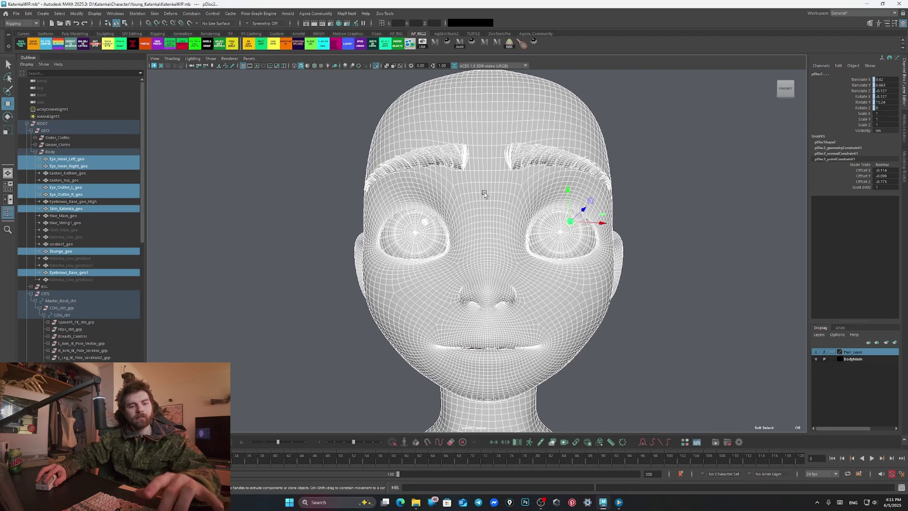
Switch the isolated head meshes to component selection with vertices as the component type
{"action": "key", "text": "F8"}
{"action": "scroll", "coordinate": [485, 196], "scroll_direction": "up", "scroll_amount": 3}
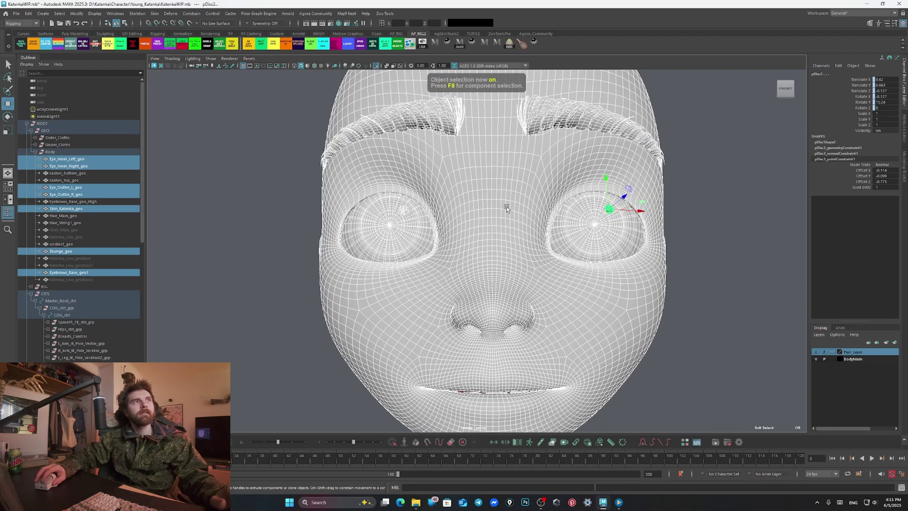
{"action": "key", "text": "F8"}
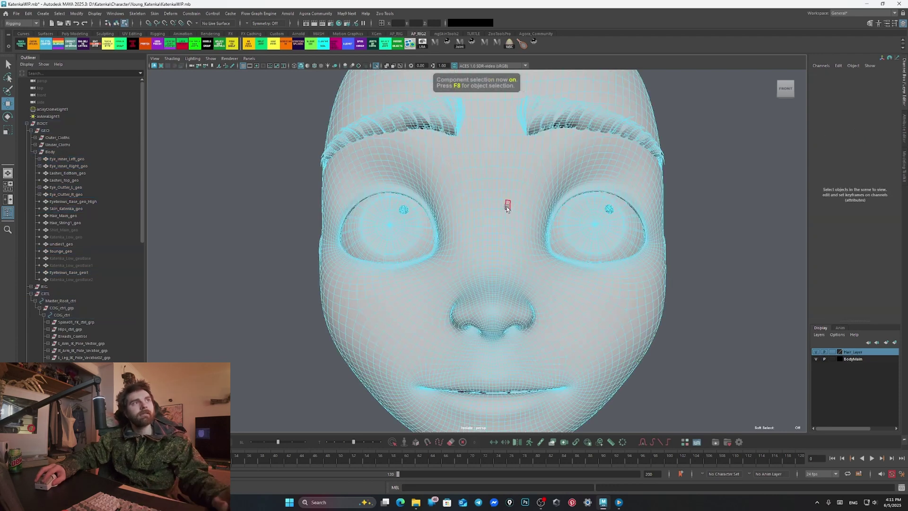
{"action": "left_click", "coordinate": [507, 206]}
{"action": "right_click_drag", "start_coordinate": [497, 208], "coordinate": [466, 206]}
{"action": "scroll", "coordinate": [461, 208], "scroll_direction": "up", "scroll_amount": 2}
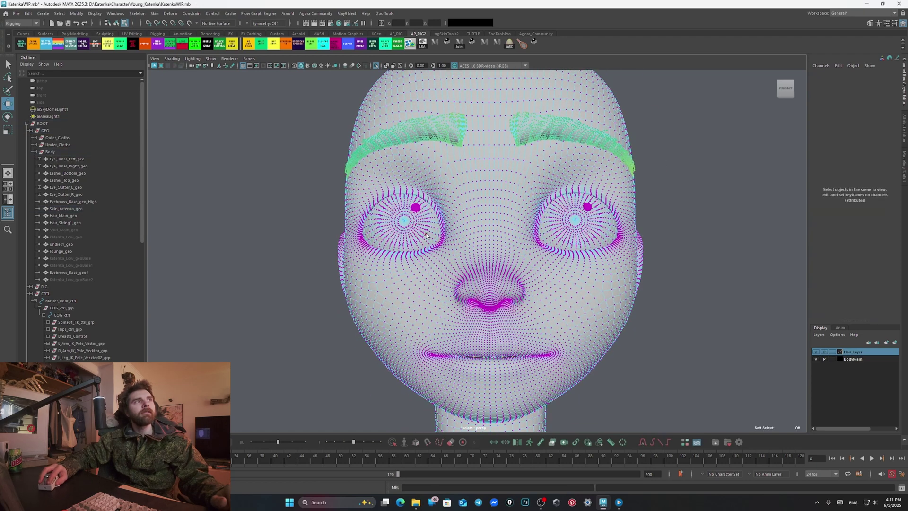
Turn on X-Ray display and select all vertices of the head down to the upper neck
{"action": "scroll", "coordinate": [426, 234], "scroll_direction": "down", "scroll_amount": 4}
{"action": "scroll", "coordinate": [433, 235], "scroll_direction": "up", "scroll_amount": 2}
{"action": "left_click_drag", "start_coordinate": [437, 240], "coordinate": [482, 231], "text": "alt"}
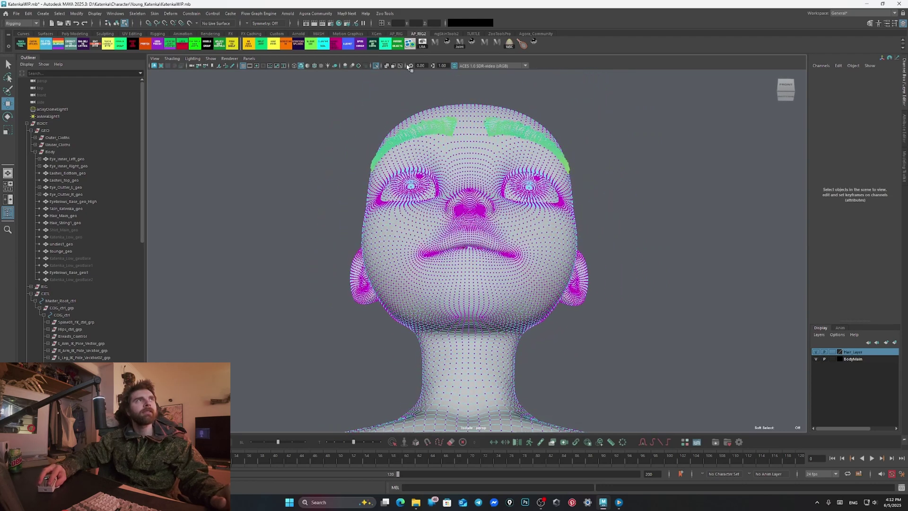
{"action": "left_click", "coordinate": [387, 66]}
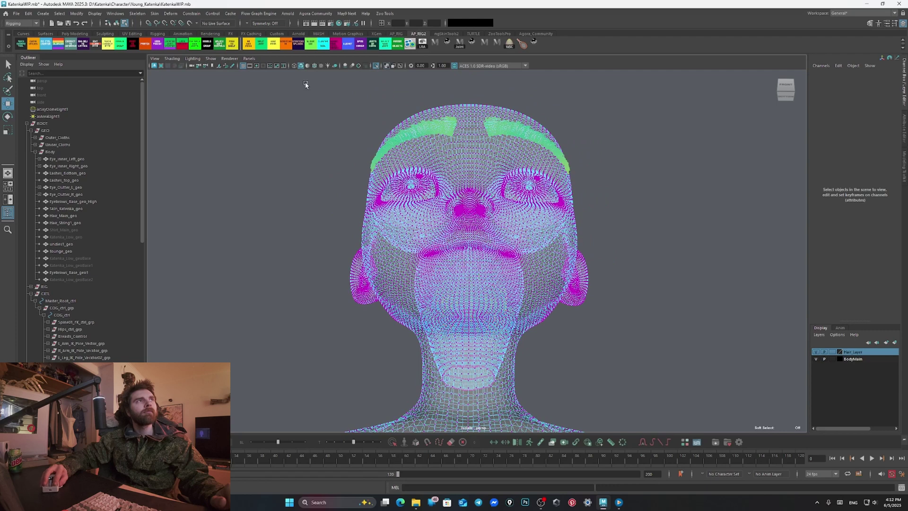
{"action": "left_click_drag", "start_coordinate": [306, 83], "coordinate": [644, 338]}
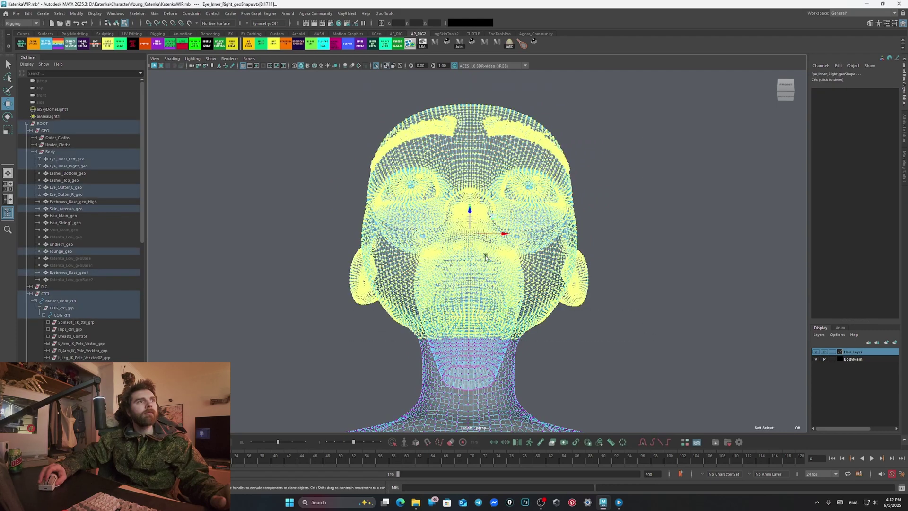
{"action": "left_click_drag", "start_coordinate": [486, 256], "coordinate": [450, 250], "text": "alt"}
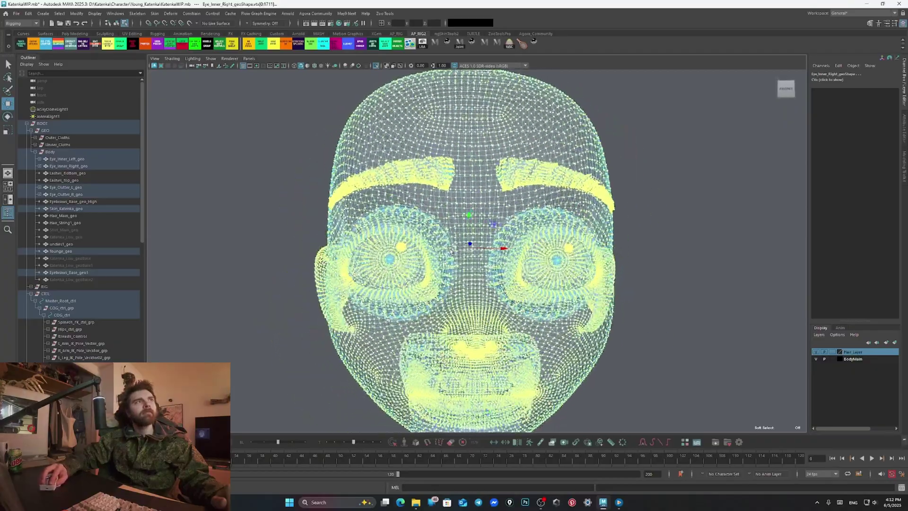
{"action": "scroll", "coordinate": [450, 250], "scroll_direction": "down", "scroll_amount": 5}
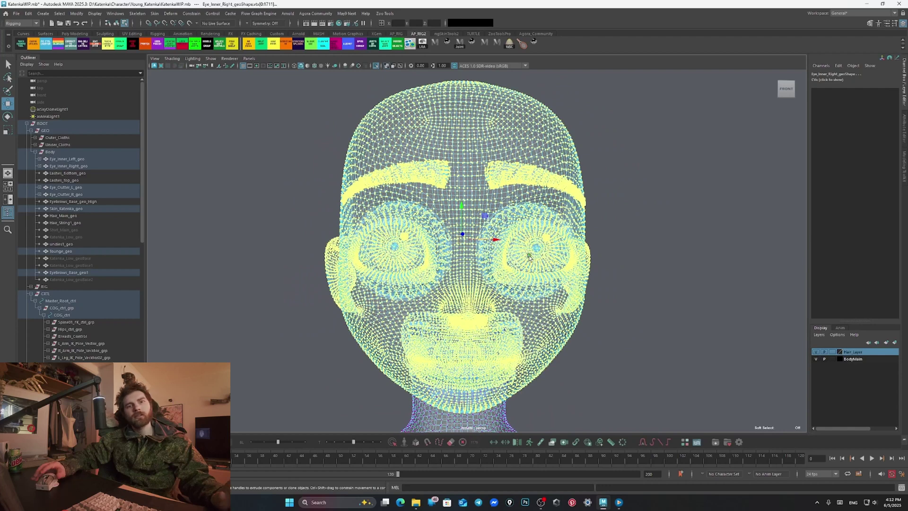
{"action": "scroll", "coordinate": [534, 259], "scroll_direction": "up", "scroll_amount": 5}
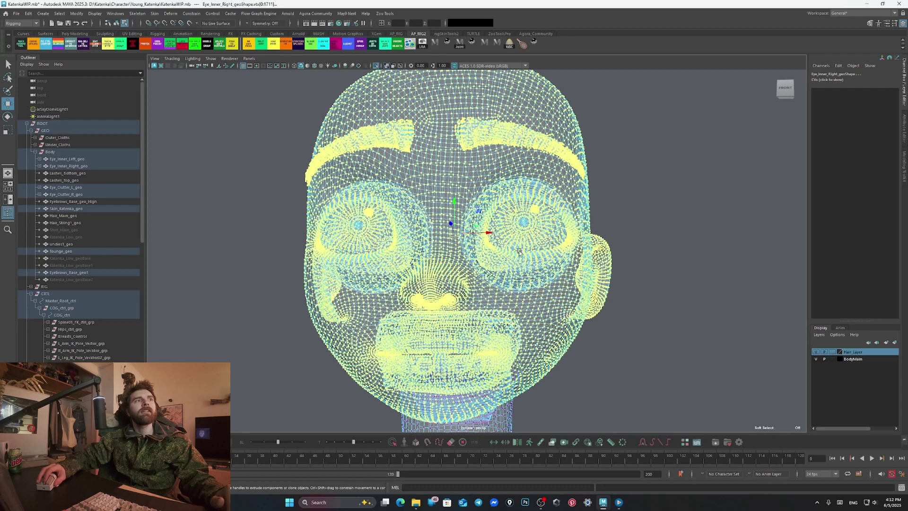
{"action": "scroll", "coordinate": [519, 252], "scroll_direction": "down", "scroll_amount": 2}
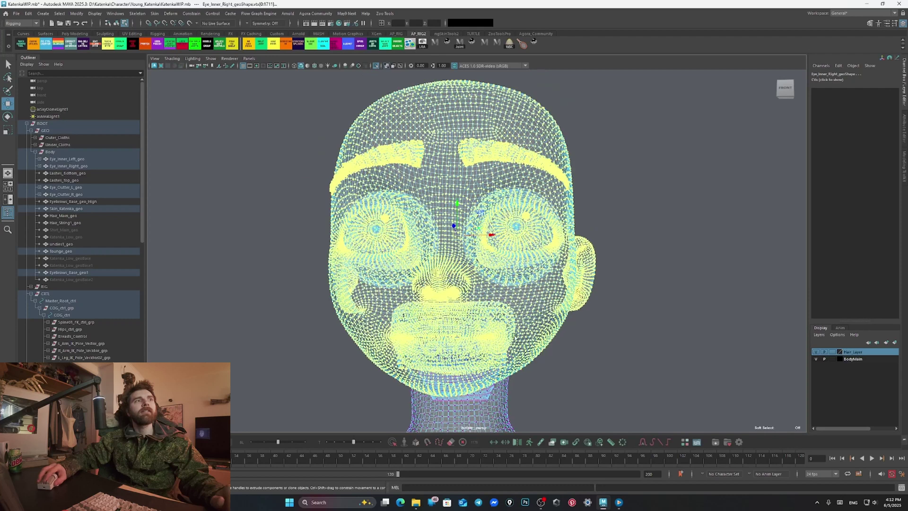
Turn off X-Ray display and check the vertex selection across the front of the head
{"action": "scroll", "coordinate": [488, 242], "scroll_direction": "up", "scroll_amount": 1}
{"action": "middle_click_drag", "start_coordinate": [465, 212], "coordinate": [473, 206], "text": "alt"}
{"action": "scroll", "coordinate": [474, 206], "scroll_direction": "down", "scroll_amount": 1}
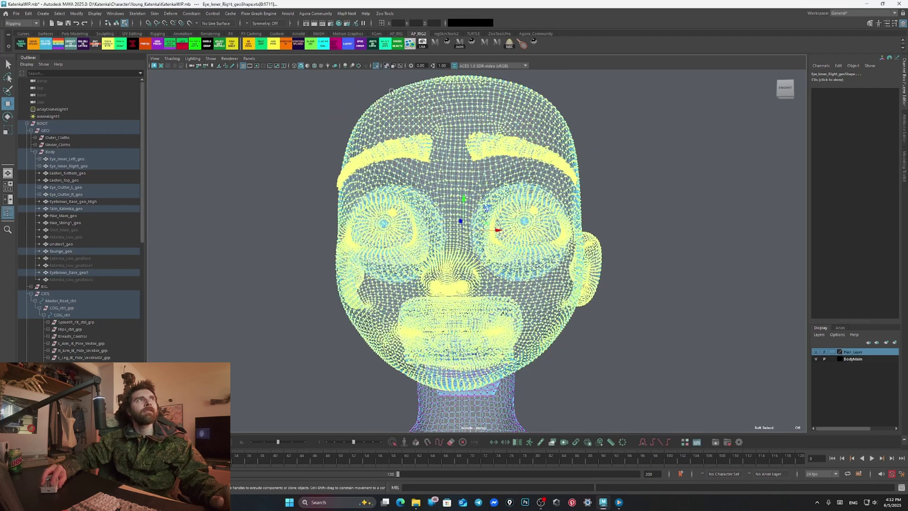
{"action": "left_click", "coordinate": [387, 66]}
{"action": "scroll", "coordinate": [508, 179], "scroll_direction": "up", "scroll_amount": 1}
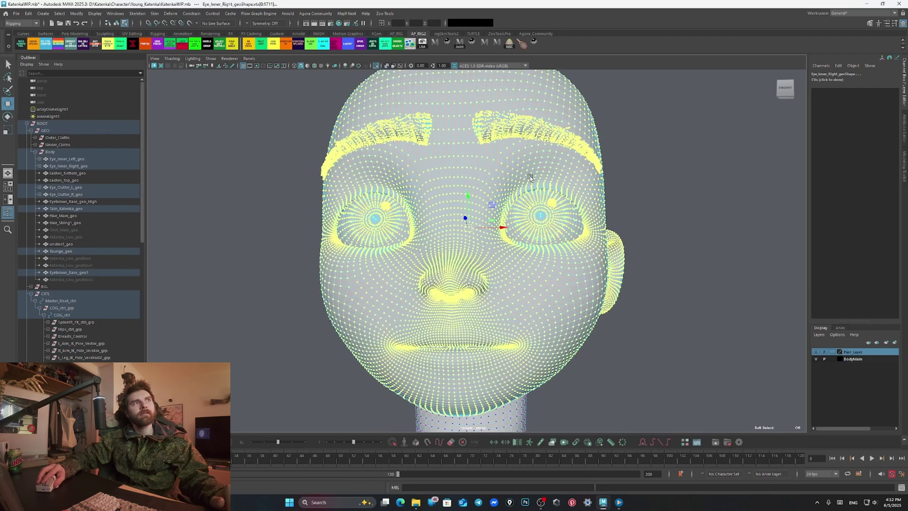
{"action": "middle_click_drag", "start_coordinate": [514, 180], "coordinate": [557, 179], "text": "alt"}
{"action": "scroll", "coordinate": [557, 179], "scroll_direction": "down", "scroll_amount": 1}
{"action": "mouse_move", "coordinate": [555, 178]}
{"action": "left_mouse_down", "text": "alt"}
{"action": "mouse_move", "coordinate": [501, 181]}
{"action": "mouse_move", "coordinate": [559, 181]}
{"action": "left_mouse_up", "text": "alt"}
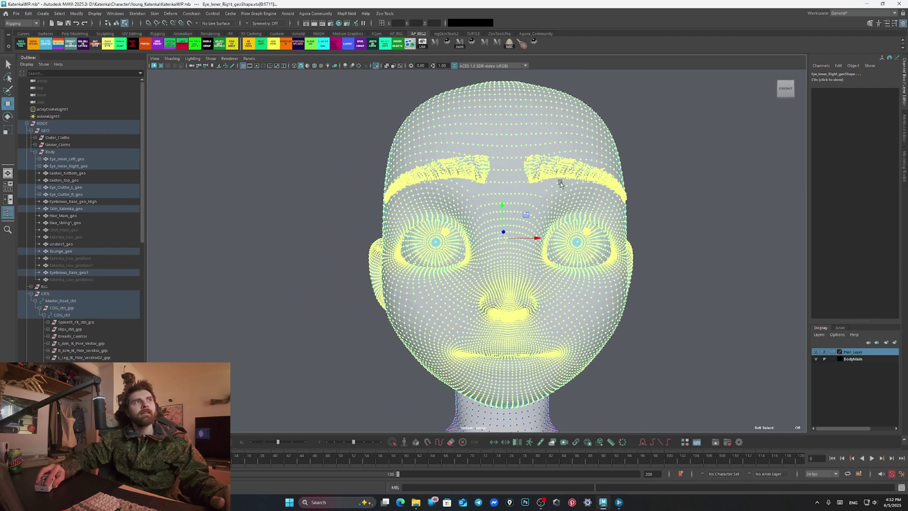
{"action": "middle_click_drag", "start_coordinate": [529, 235], "coordinate": [504, 232], "text": "alt"}
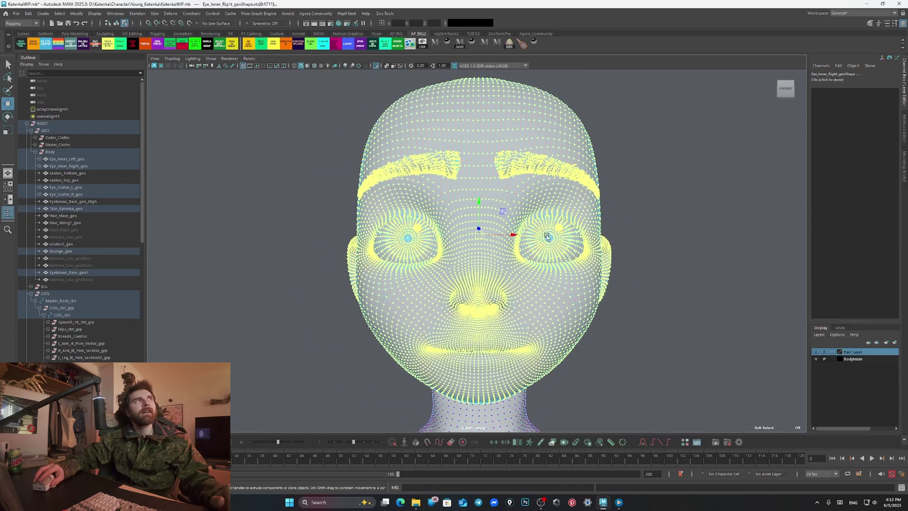
Create a lattice deformer around the selected head vertices with divisions 2, 4, 2 and local mode off
{"action": "left_click", "coordinate": [170, 14]}
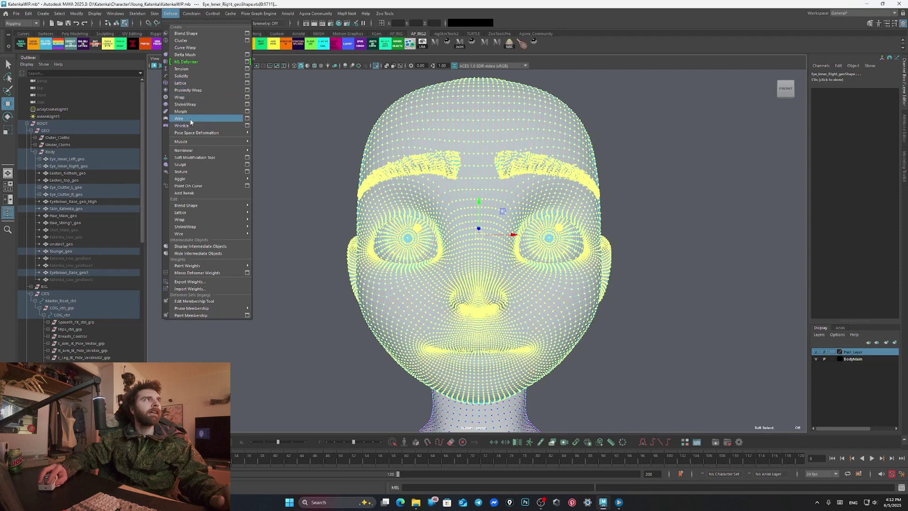
{"action": "left_click", "coordinate": [246, 84]}
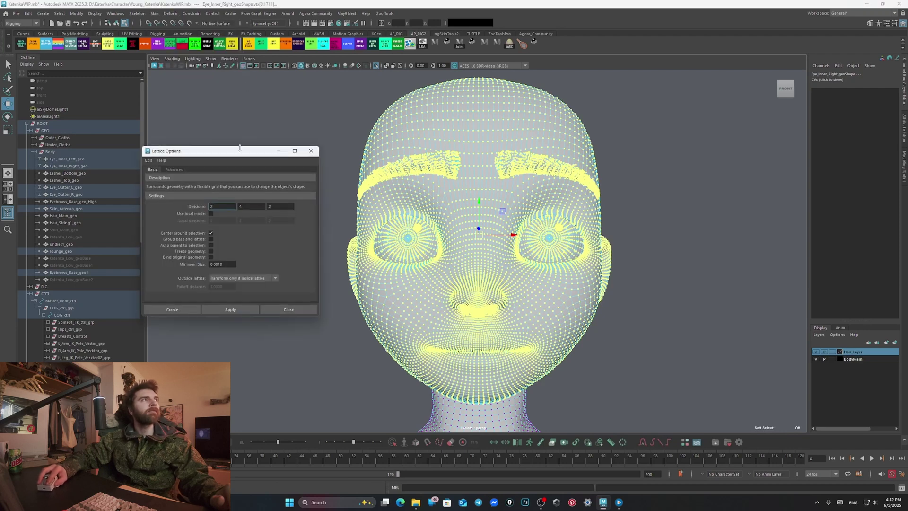
{"action": "left_click_drag", "start_coordinate": [237, 155], "coordinate": [251, 132]}
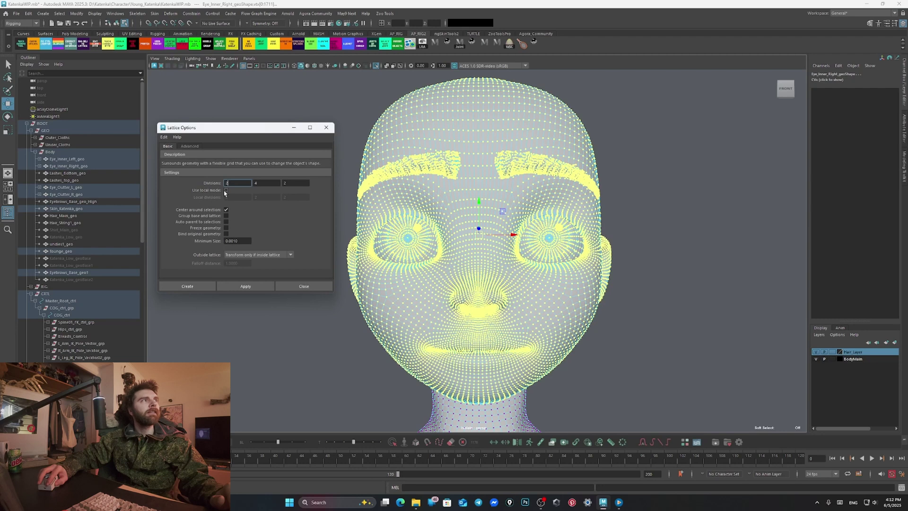
{"action": "left_click", "coordinate": [164, 137]}
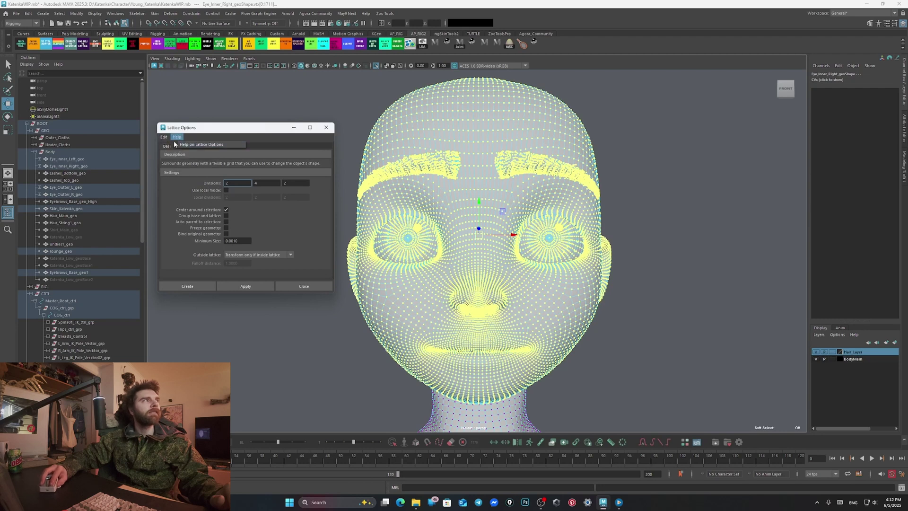
{"action": "left_click", "coordinate": [168, 152]}
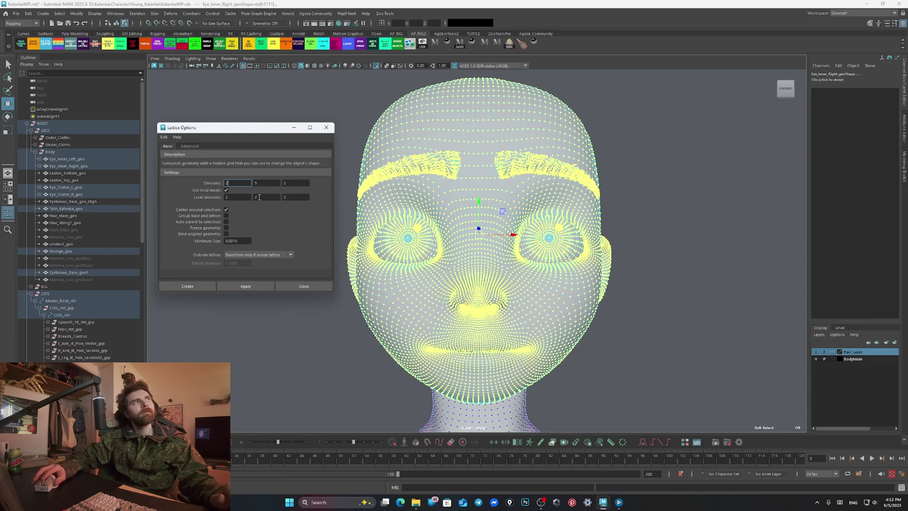
{"action": "left_click", "coordinate": [226, 190]}
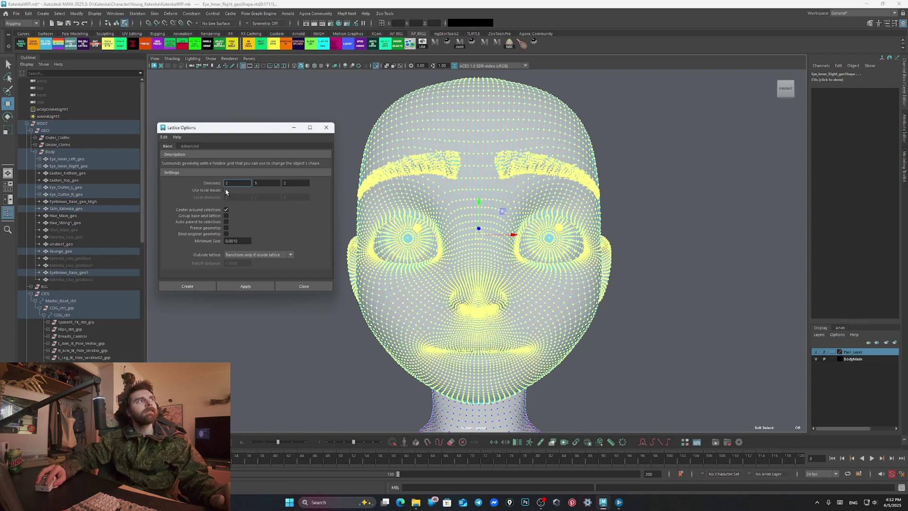
{"action": "double_click", "coordinate": [262, 183]}
{"action": "type", "text": "4"}
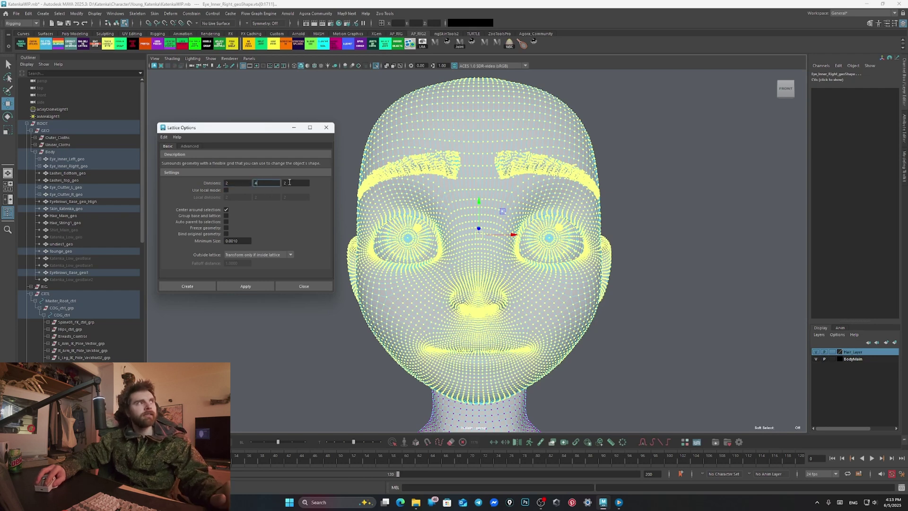
{"action": "left_click", "coordinate": [198, 286]}
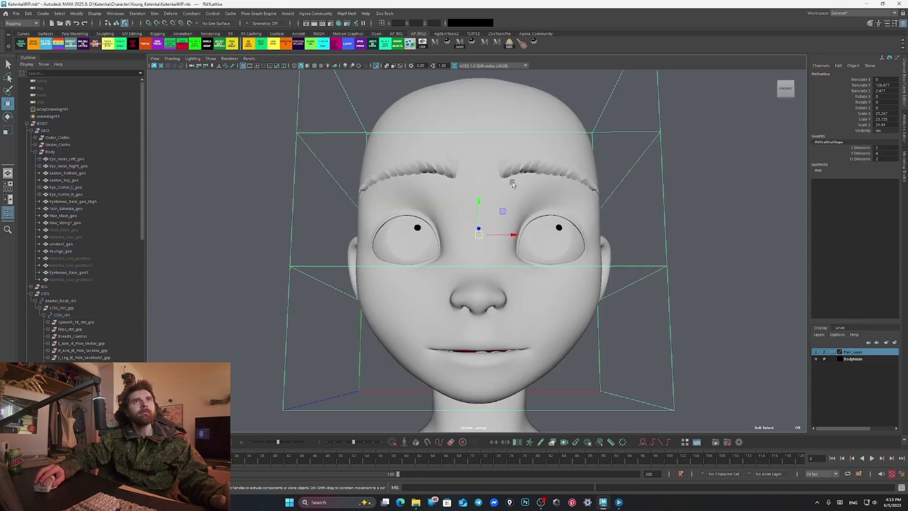
Reduce the head lattice's T Divisions to 3
{"action": "left_click_drag", "start_coordinate": [512, 183], "coordinate": [507, 181], "text": "alt"}
{"action": "scroll", "coordinate": [507, 180], "scroll_direction": "down", "scroll_amount": 2}
{"action": "left_click_drag", "start_coordinate": [663, 200], "coordinate": [668, 208], "text": "alt"}
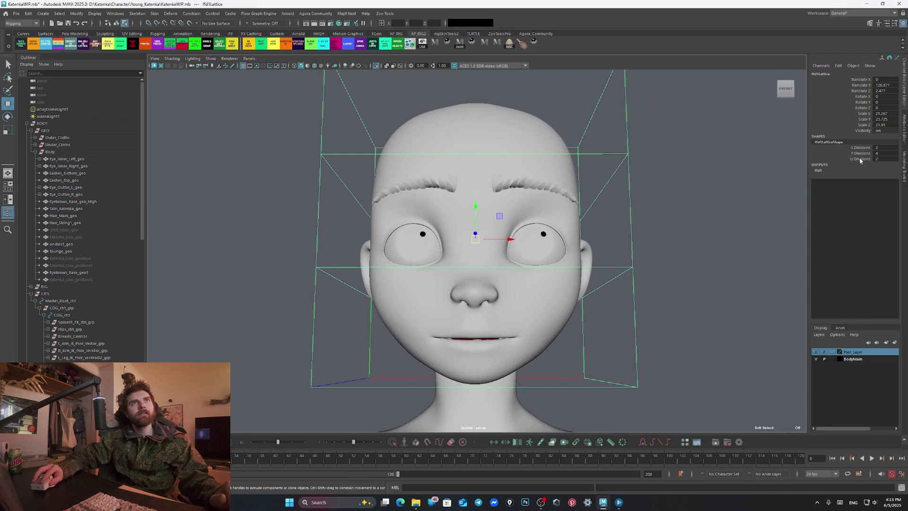
{"action": "left_click", "coordinate": [843, 155]}
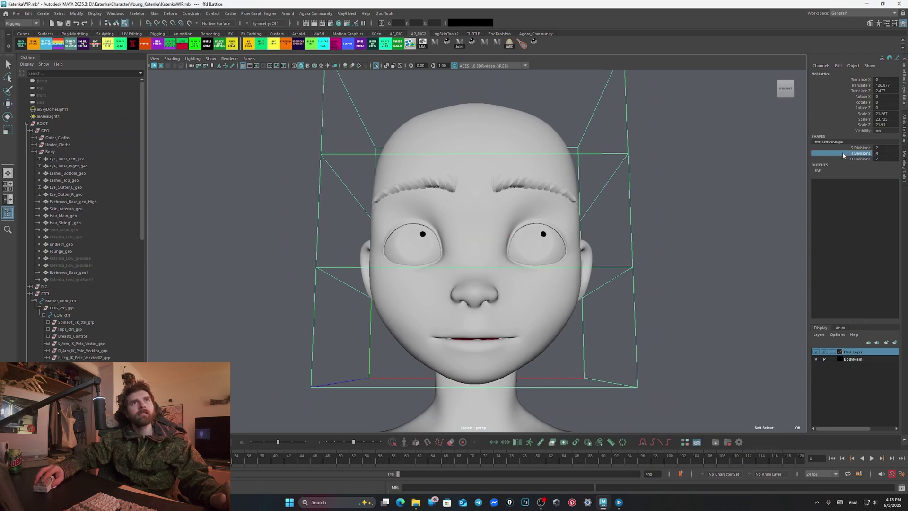
{"action": "middle_click_drag", "start_coordinate": [742, 150], "coordinate": [739, 150]}
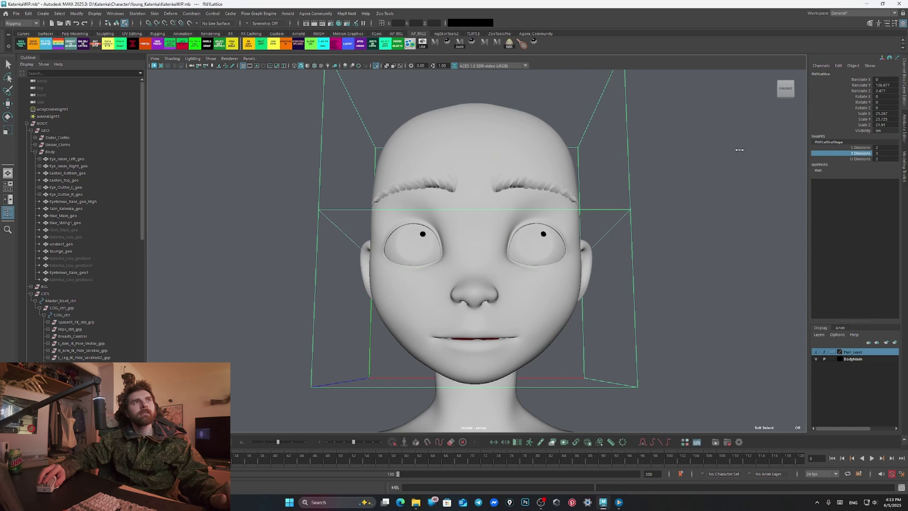
{"action": "left_click_drag", "start_coordinate": [739, 152], "coordinate": [634, 165], "text": "alt"}
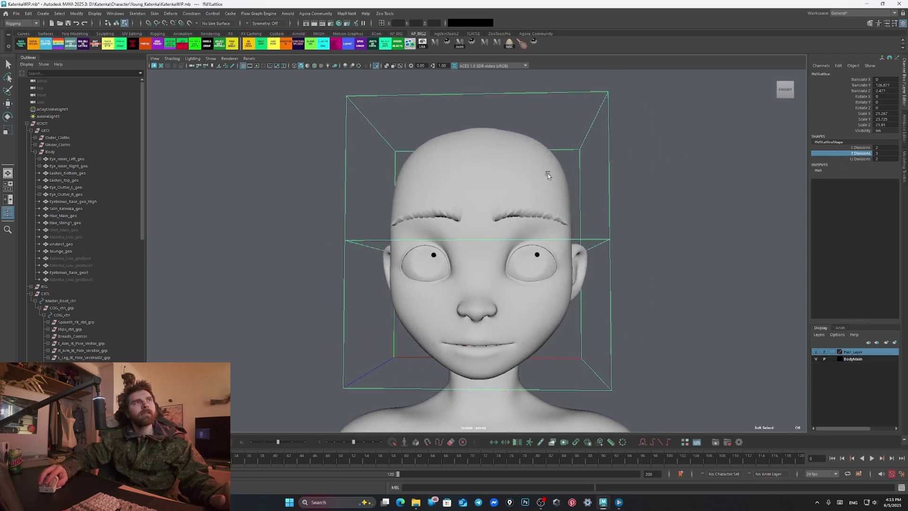
{"action": "middle_click_drag", "start_coordinate": [494, 165], "coordinate": [538, 160], "text": "alt"}
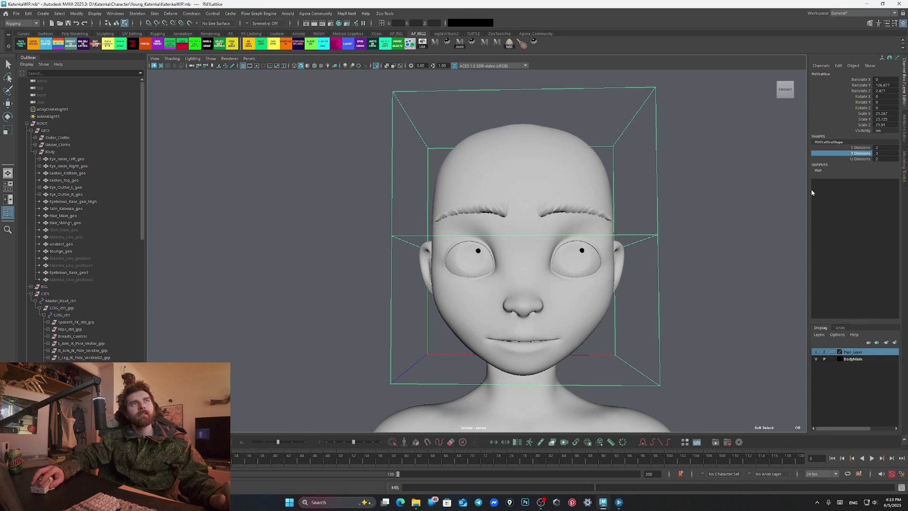
{"action": "middle_click_drag", "start_coordinate": [637, 252], "coordinate": [580, 247], "text": "alt"}
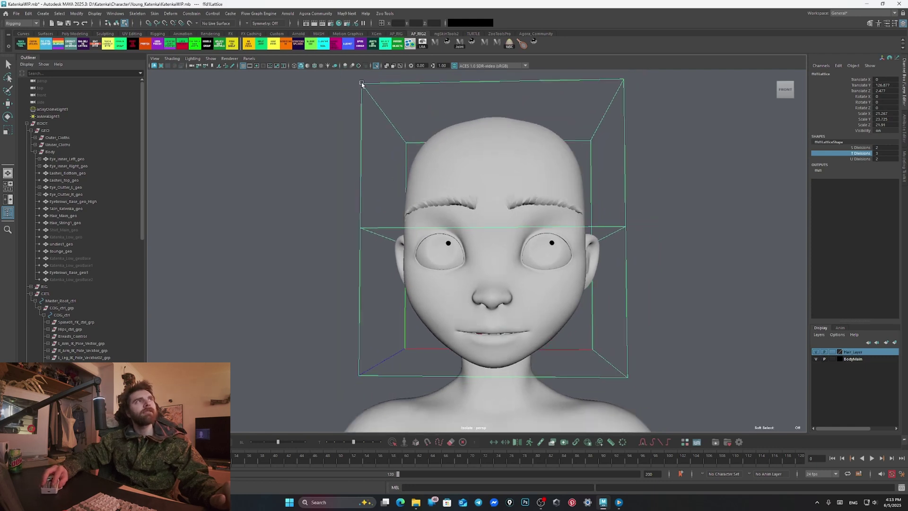
Select the head lattice from the end of the scene hierarchy
{"action": "left_click", "coordinate": [362, 85]}
{"action": "key", "text": "w"}
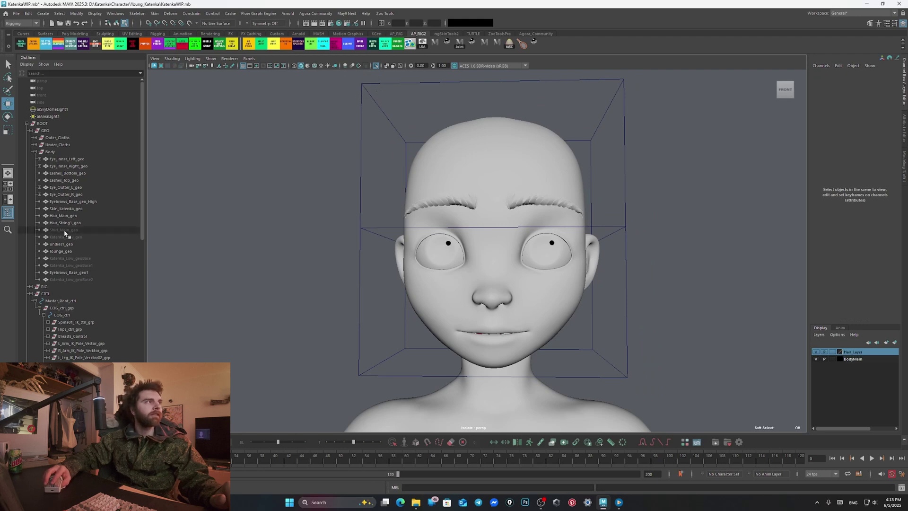
{"action": "scroll", "coordinate": [67, 231], "scroll_direction": "down", "scroll_amount": 10}
{"action": "scroll", "coordinate": [69, 230], "scroll_direction": "down", "scroll_amount": 3}
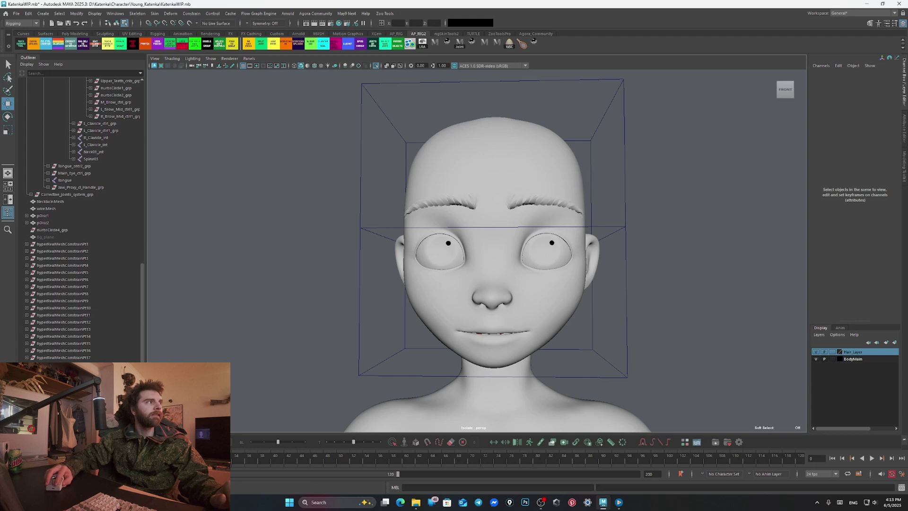
{"action": "left_click", "coordinate": [52, 400]}
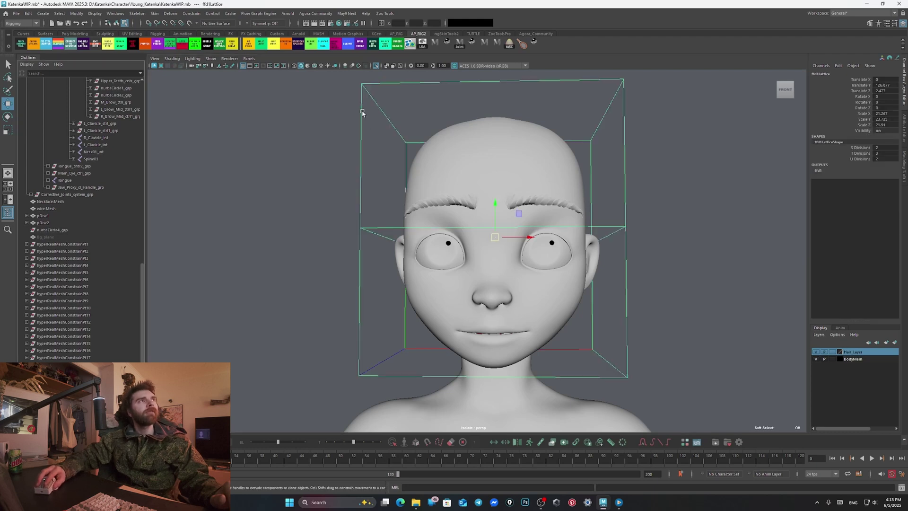
Create a cluster deformer from the four lattice points above the head
{"action": "right_click_drag", "start_coordinate": [362, 114], "coordinate": [359, 95]}
{"action": "left_click_drag", "start_coordinate": [344, 78], "coordinate": [411, 147]}
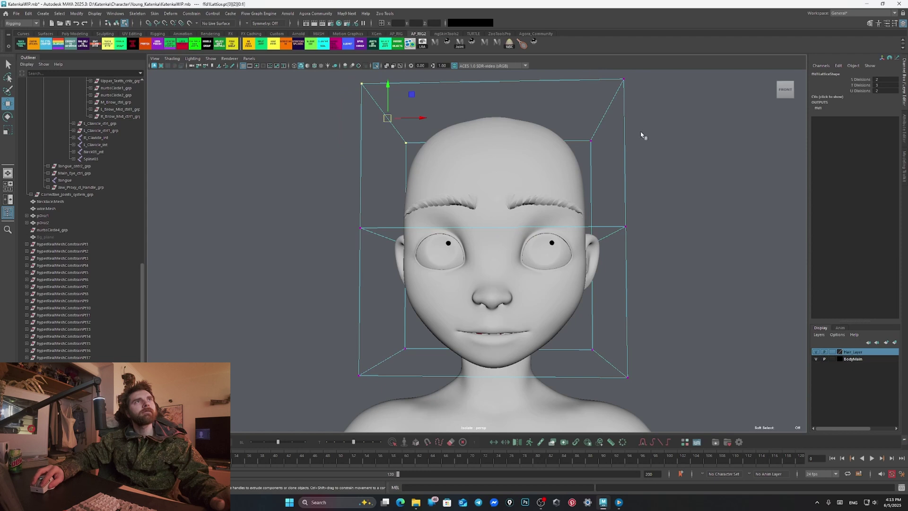
{"action": "left_click_drag", "start_coordinate": [619, 73], "coordinate": [642, 100], "text": "shift"}
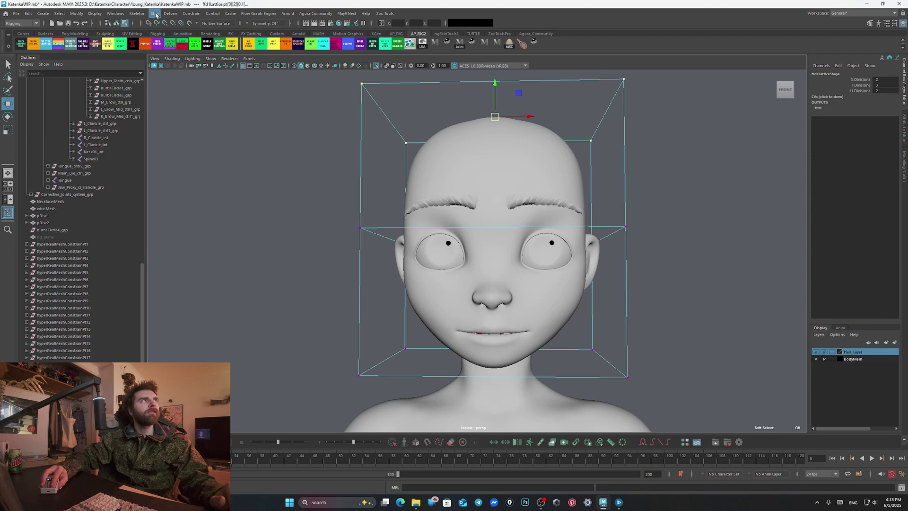
{"action": "left_click", "coordinate": [170, 13]}
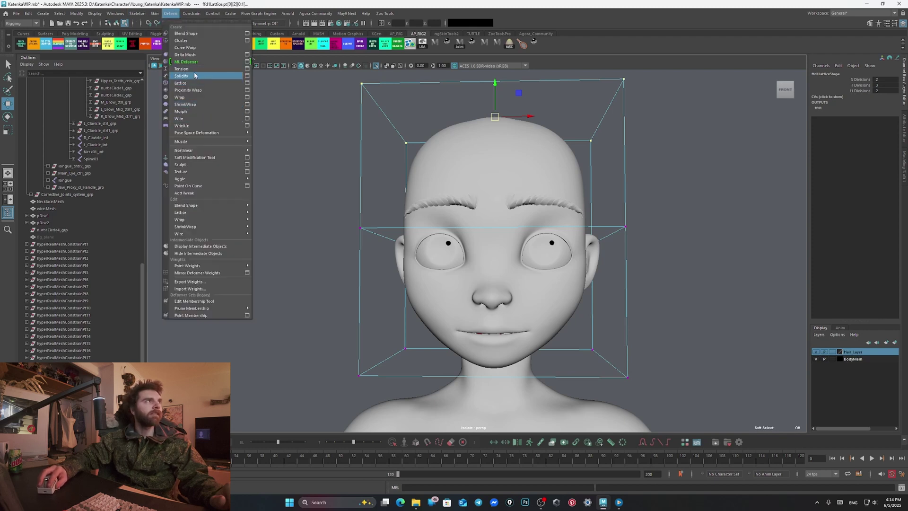
{"action": "left_click", "coordinate": [193, 43]}
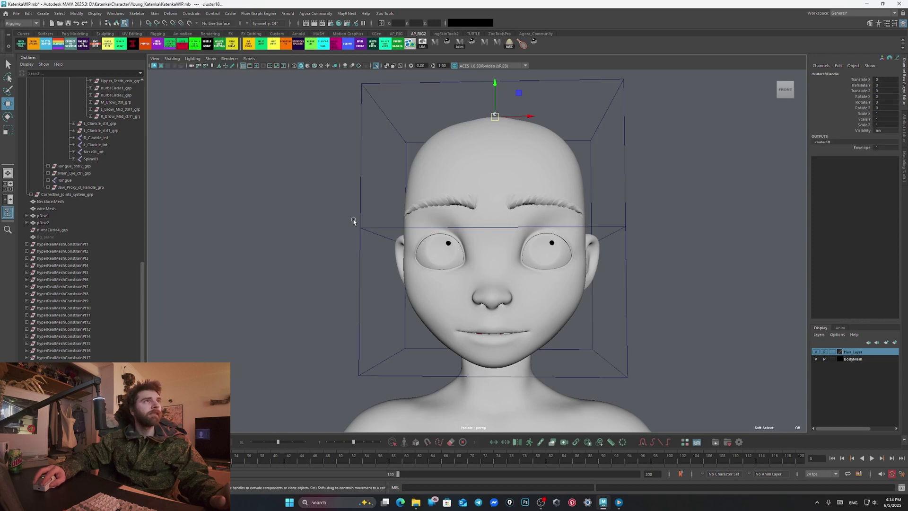
Create a cluster deformer from the four middle lattice points at eye level
{"action": "left_click_drag", "start_coordinate": [355, 219], "coordinate": [374, 221], "text": "alt"}
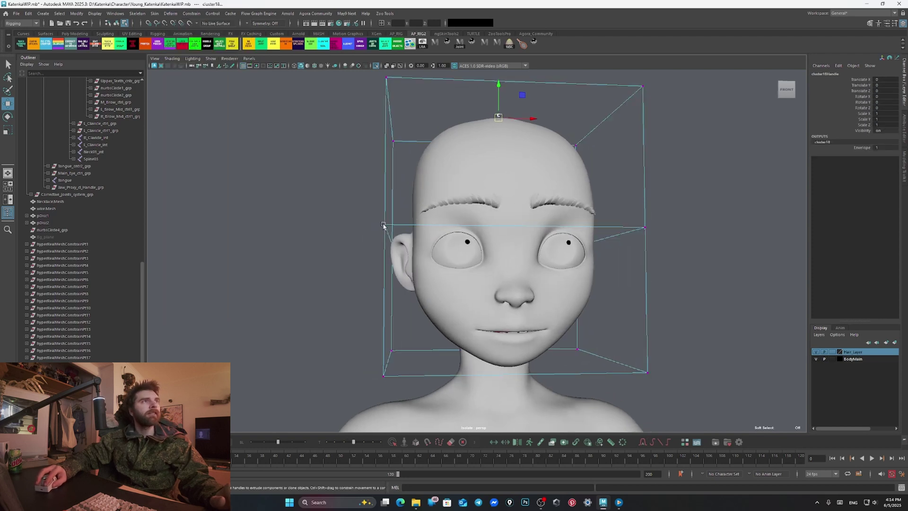
{"action": "right_click_drag", "start_coordinate": [383, 225], "coordinate": [367, 215]}
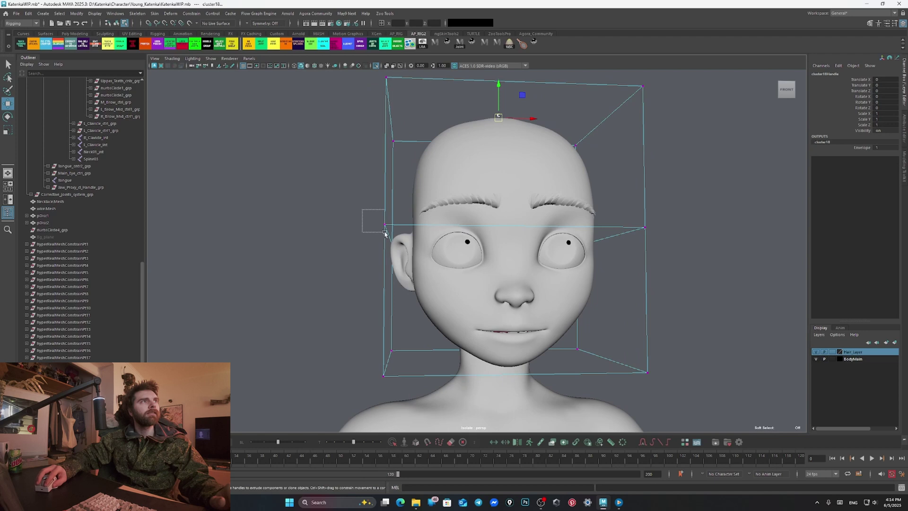
{"action": "left_click_drag", "start_coordinate": [385, 232], "coordinate": [387, 234]}
{"action": "left_click_drag", "start_coordinate": [628, 212], "coordinate": [662, 243], "text": "shift"}
{"action": "left_click_drag", "start_coordinate": [410, 211], "coordinate": [429, 210], "text": "alt"}
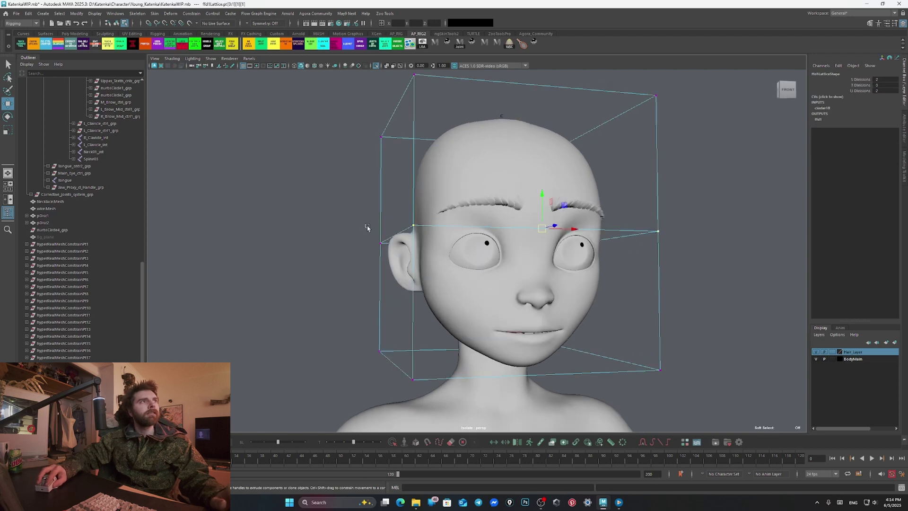
{"action": "left_click_drag", "start_coordinate": [385, 250], "coordinate": [623, 245], "text": "shift"}
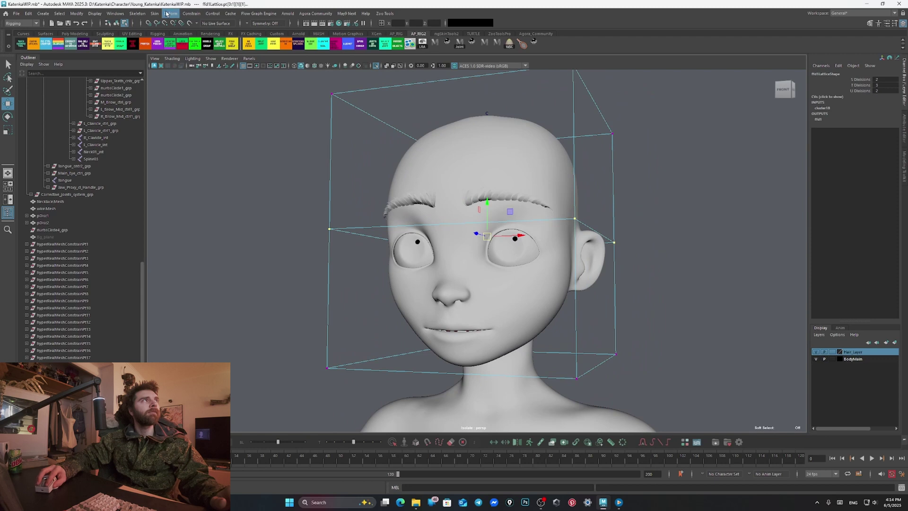
{"action": "left_click", "coordinate": [188, 14]}
{"action": "mouse_move", "coordinate": [171, 14]}
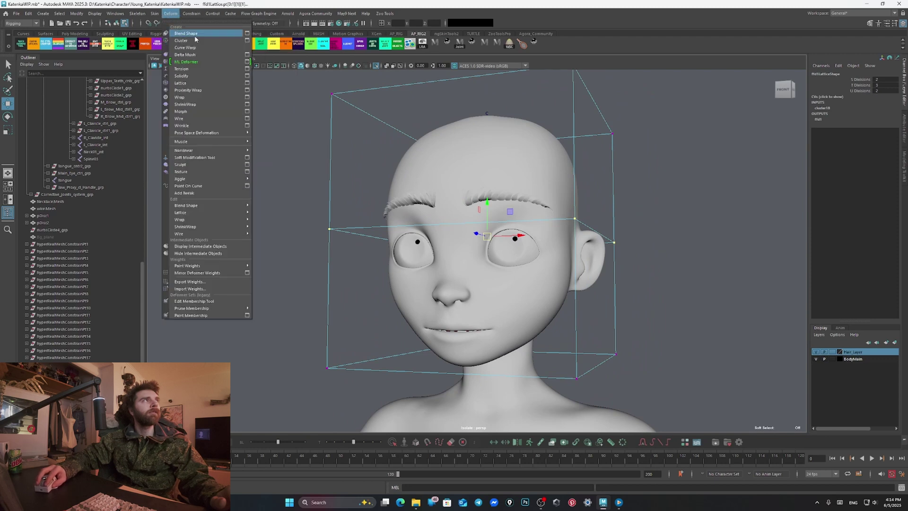
{"action": "left_click", "coordinate": [181, 40]}
Create a cluster deformer from the four lowest lattice points at chin level
{"action": "left_click_drag", "start_coordinate": [479, 192], "coordinate": [670, 384], "text": "alt"}
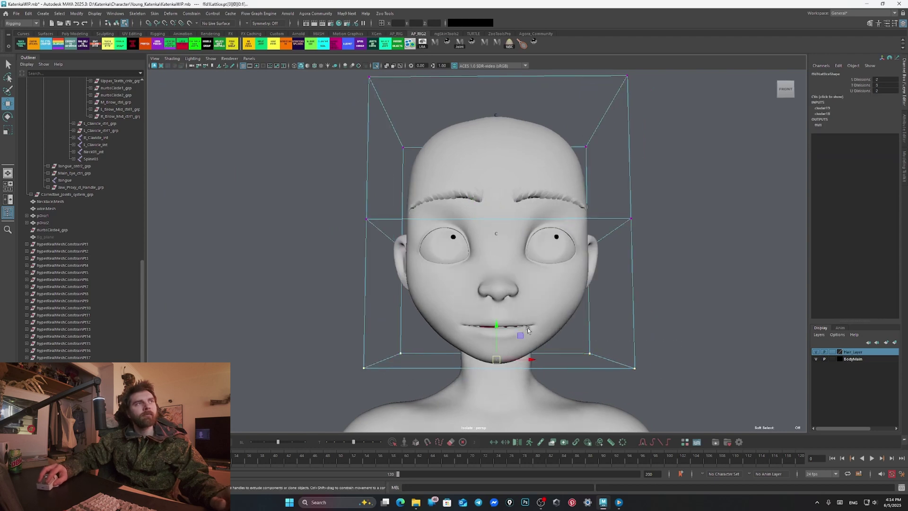
{"action": "left_click", "coordinate": [170, 13]}
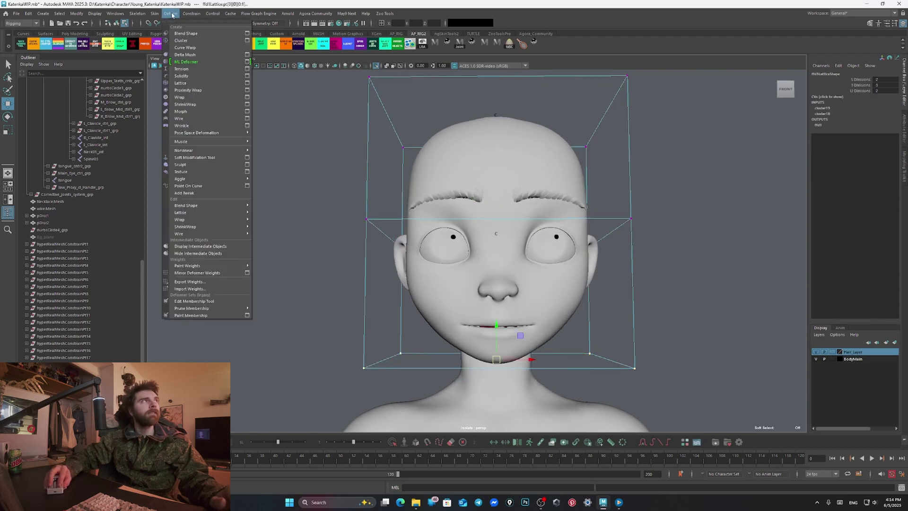
{"action": "left_click", "coordinate": [181, 40]}
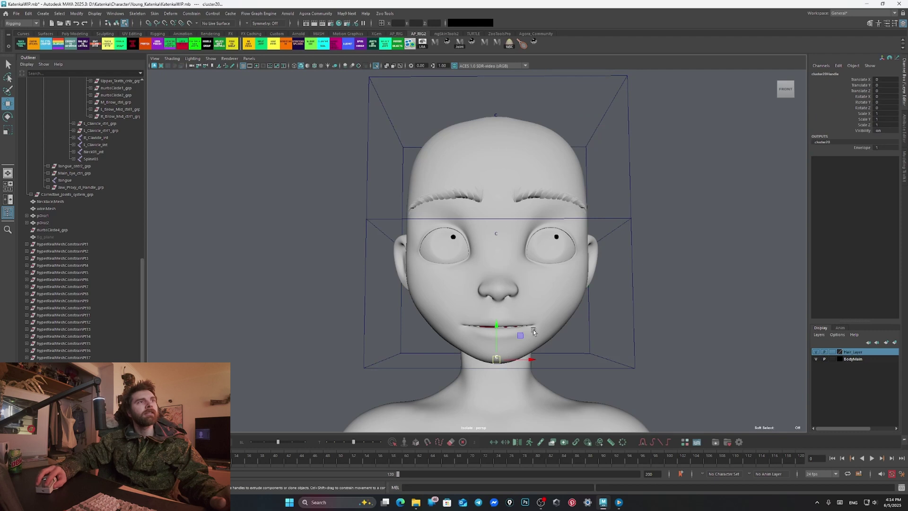
{"action": "left_click_drag", "start_coordinate": [451, 208], "coordinate": [480, 156], "text": "alt"}
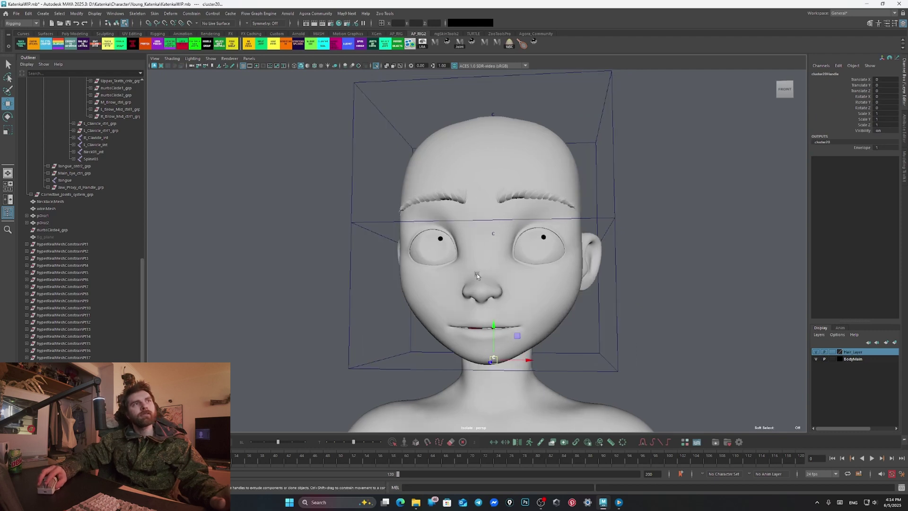
{"action": "left_click_drag", "start_coordinate": [477, 274], "coordinate": [456, 262], "text": "alt"}
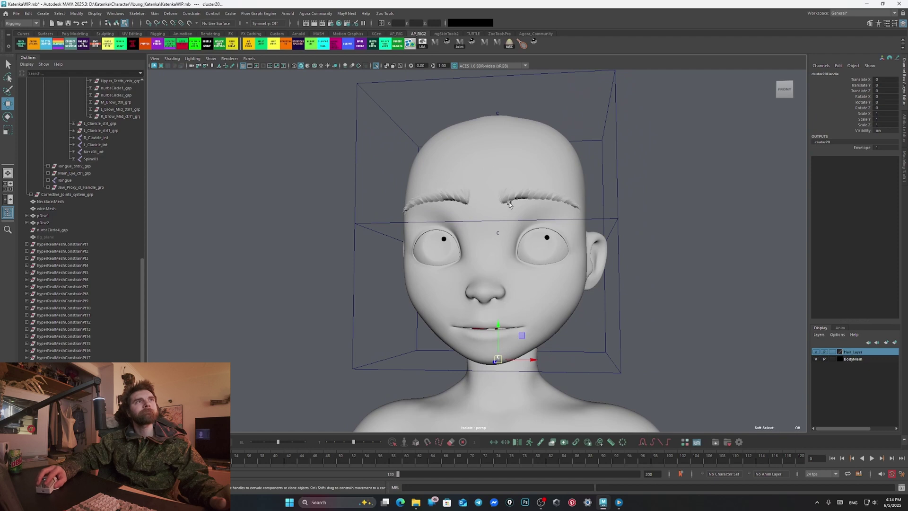
Test the top cluster by moving its handle above the head, and undo the moves
{"action": "left_click_drag", "start_coordinate": [477, 193], "coordinate": [517, 110], "text": "alt"}
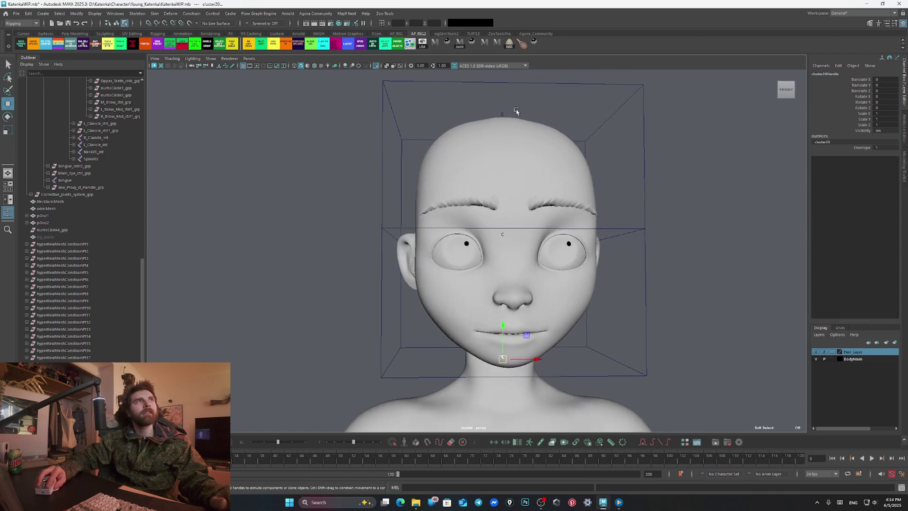
{"action": "left_click", "coordinate": [506, 115]}
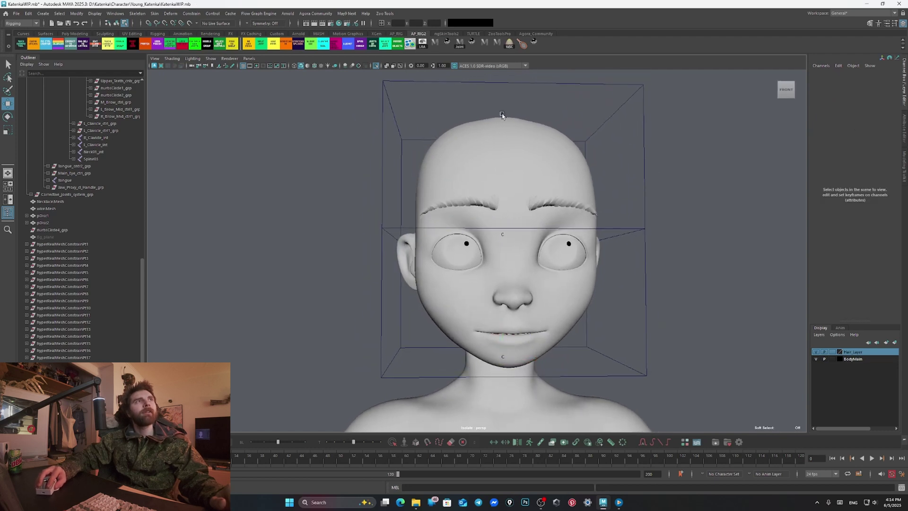
{"action": "left_click", "coordinate": [502, 114]}
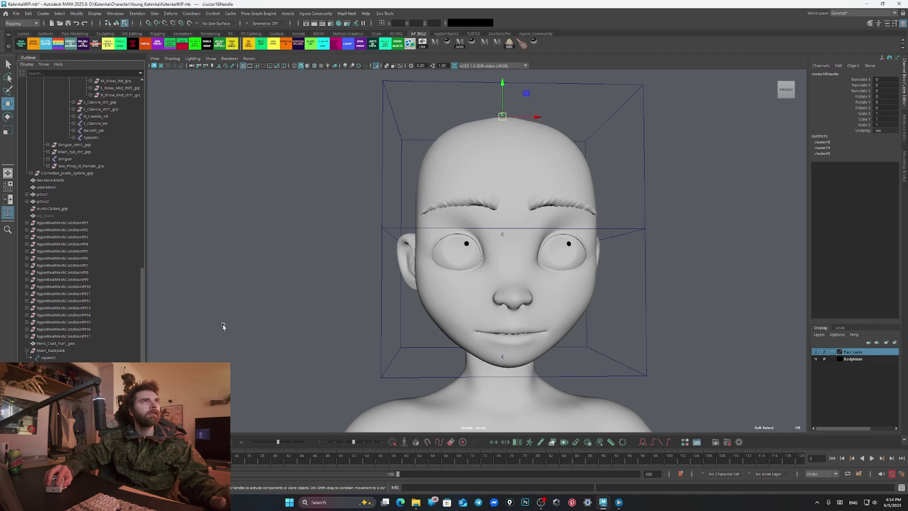
{"action": "left_click_drag", "start_coordinate": [502, 116], "coordinate": [520, 160]}
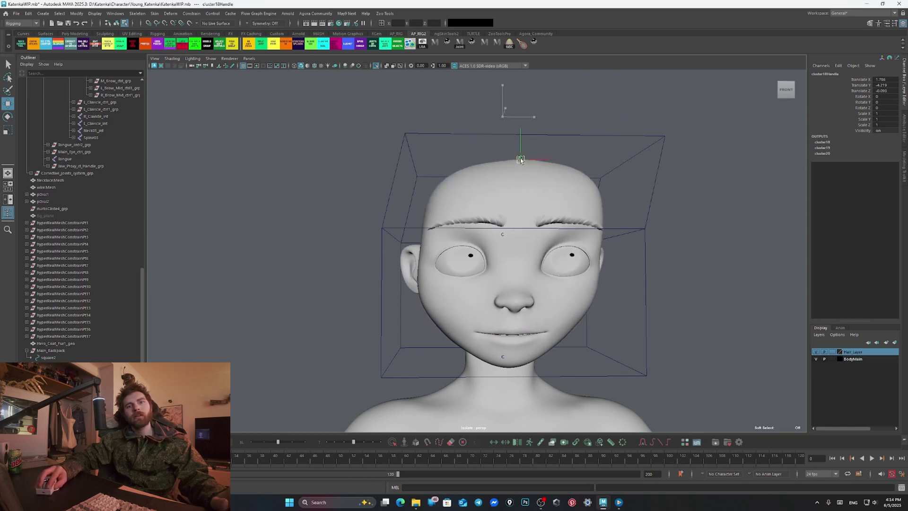
{"action": "key", "text": "ctrl+z"}
{"action": "key", "text": "ctrl+z"}
{"action": "key", "text": "ctrl+z"}
{"action": "key", "text": "ctrl+z"}
{"action": "key", "text": "ctrl+z"}
{"action": "key", "text": "ctrl+z"}
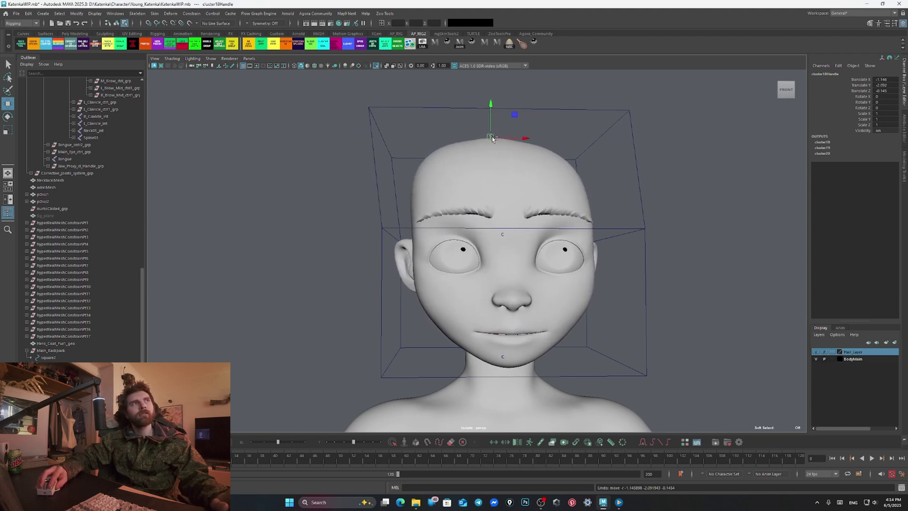
Turn off the isolated view to show the whole character with its hair, clothes and rig controls
{"action": "middle_click_drag", "start_coordinate": [557, 149], "coordinate": [541, 152], "text": "alt"}
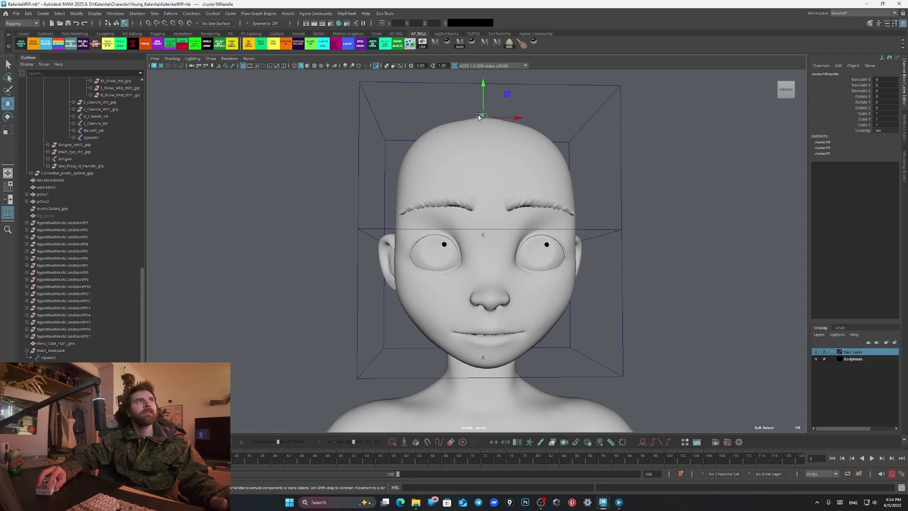
{"action": "left_click_drag", "start_coordinate": [487, 121], "coordinate": [466, 120], "text": "alt"}
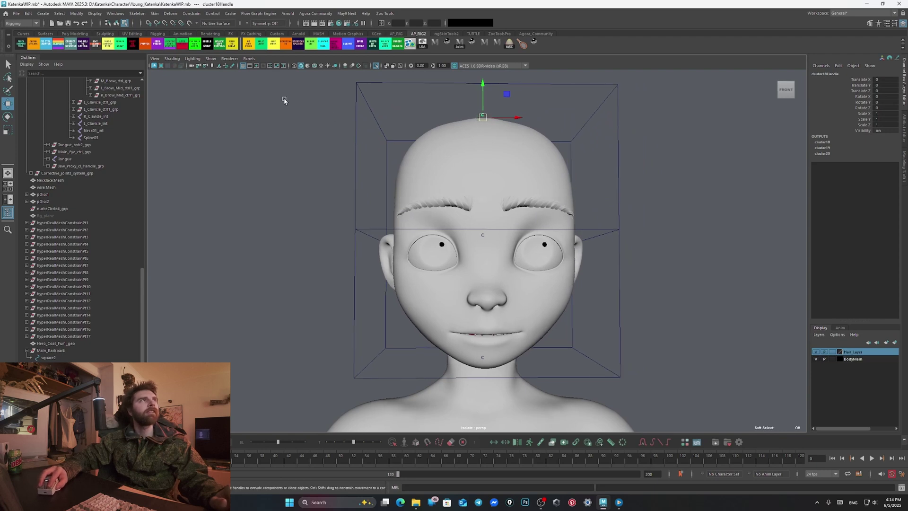
{"action": "left_click", "coordinate": [377, 68]}
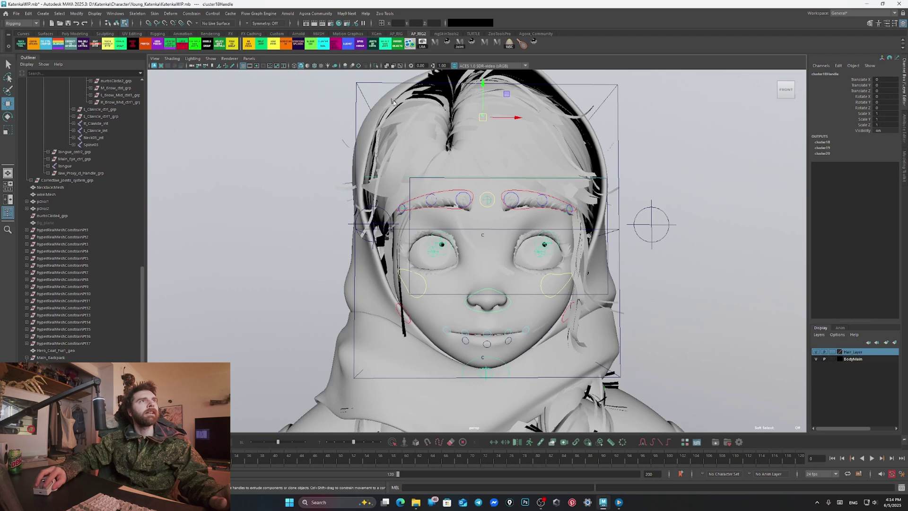
Create a NURBS circle and raise it to the top of the head, at a Translate Y of about 139.7
{"action": "scroll", "coordinate": [368, 161], "scroll_direction": "down", "scroll_amount": 4}
{"action": "mouse_move", "coordinate": [353, 155]}
{"action": "left_mouse_down", "text": "alt"}
{"action": "mouse_move", "coordinate": [327, 171]}
{"action": "mouse_move", "coordinate": [357, 171]}
{"action": "left_mouse_up", "text": "alt"}
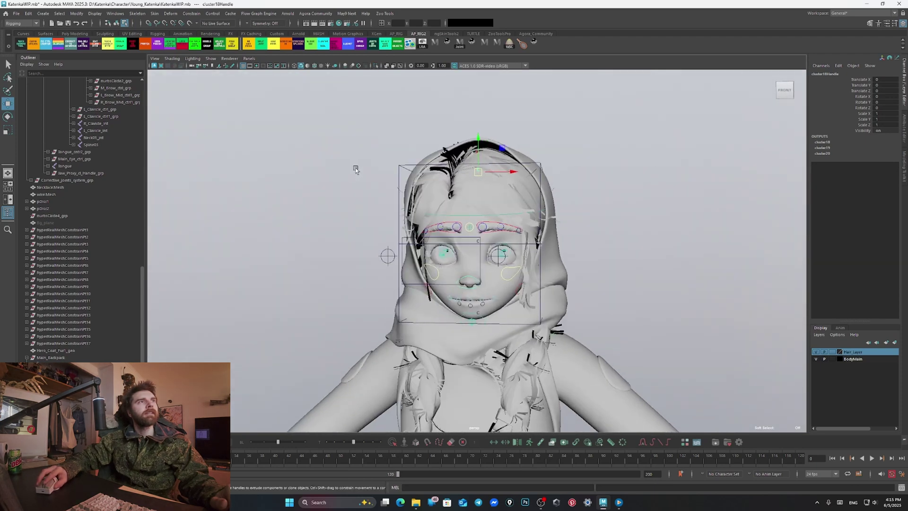
{"action": "scroll", "coordinate": [378, 193], "scroll_direction": "down", "scroll_amount": 3}
{"action": "middle_click_drag", "start_coordinate": [383, 197], "coordinate": [370, 154], "text": "alt"}
{"action": "left_click", "coordinate": [23, 33]}
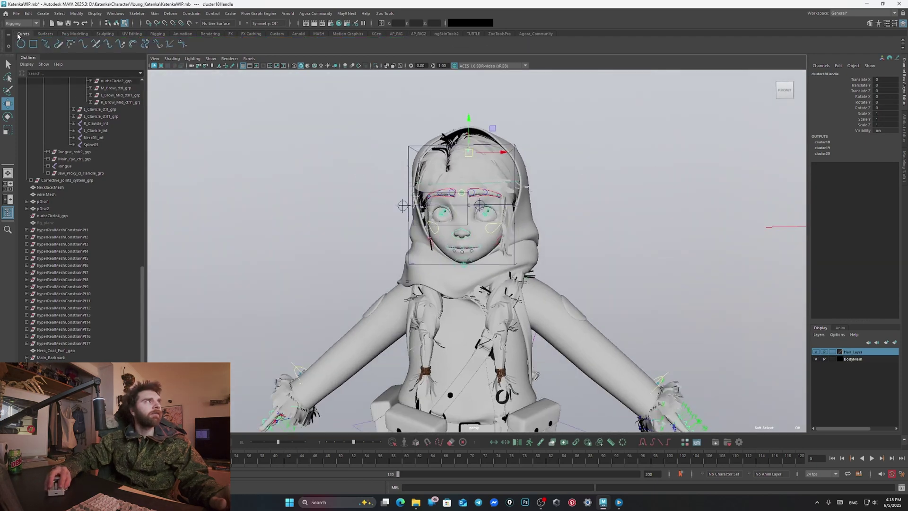
{"action": "left_click", "coordinate": [21, 44]}
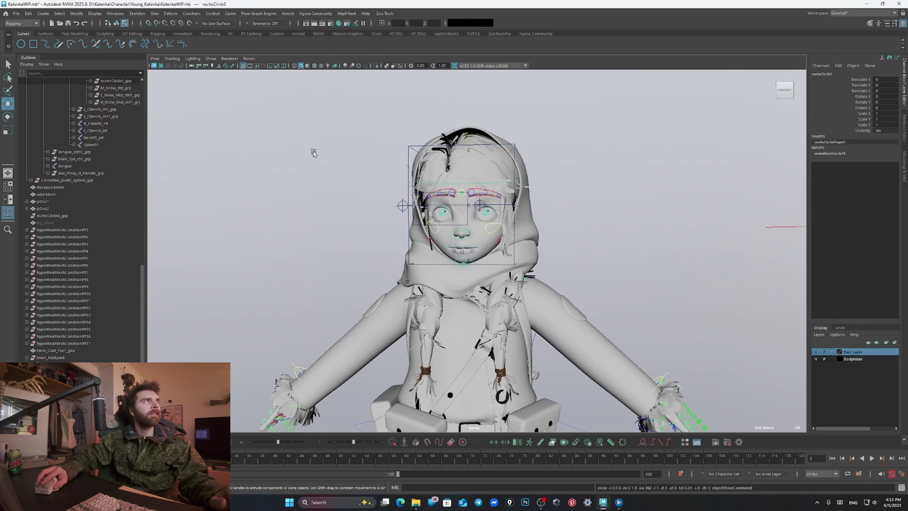
{"action": "scroll", "coordinate": [412, 217], "scroll_direction": "down", "scroll_amount": 6}
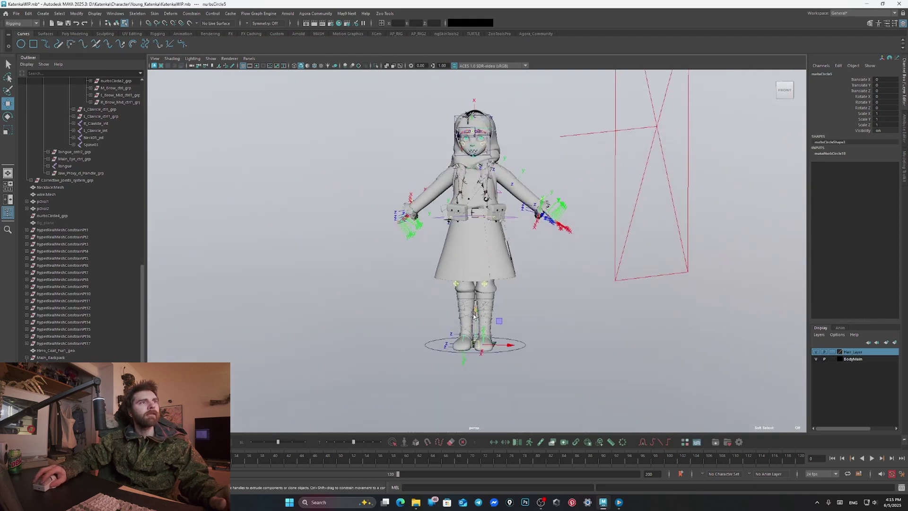
{"action": "left_click_drag", "start_coordinate": [474, 316], "coordinate": [480, 257]}
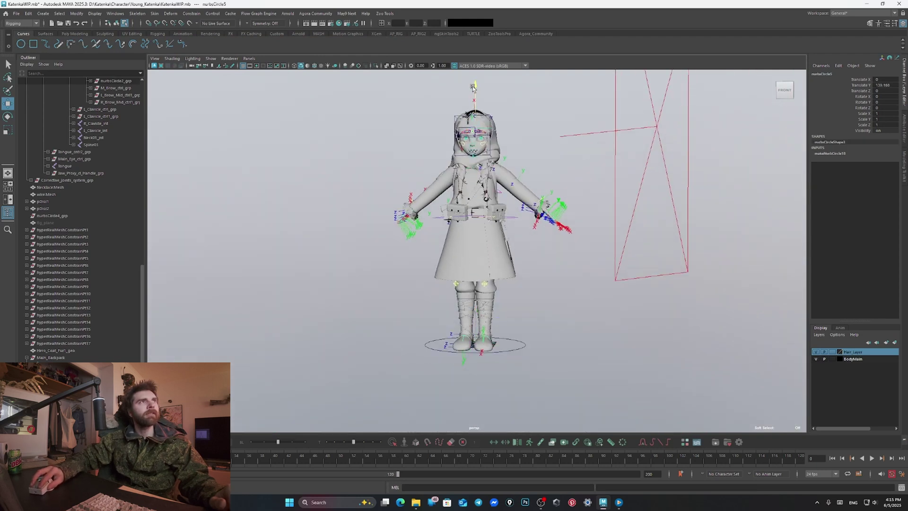
{"action": "scroll", "coordinate": [472, 85], "scroll_direction": "up", "scroll_amount": 8}
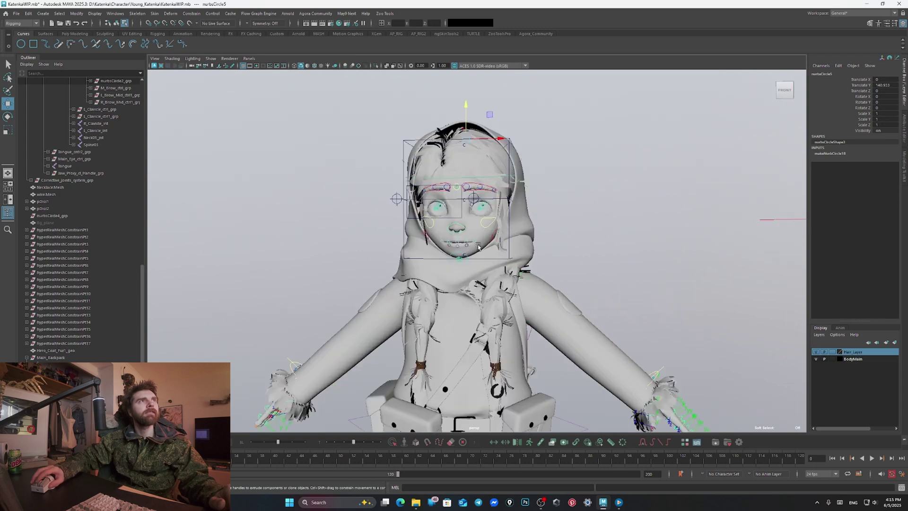
{"action": "scroll", "coordinate": [469, 223], "scroll_direction": "up", "scroll_amount": 5}
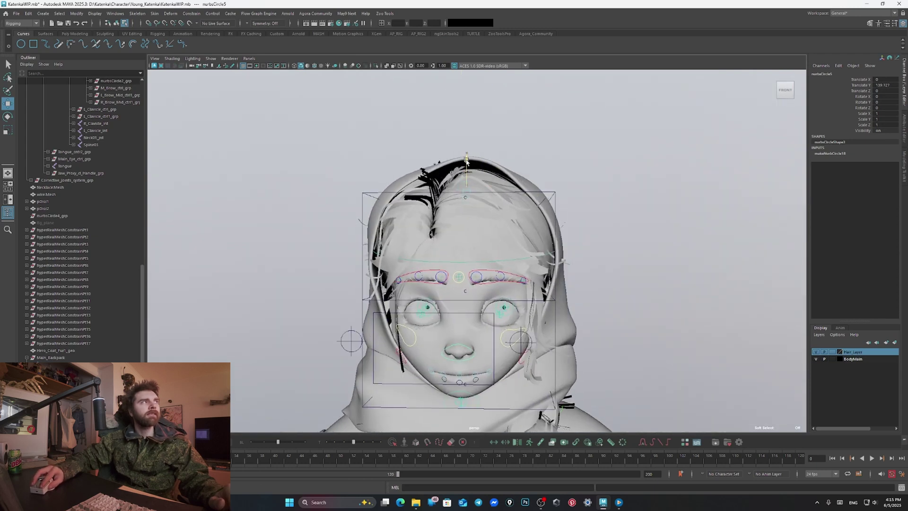
Scale the circle uniformly to about 15.5 so it surrounds the head, and lower it to a Translate Y of about 138.7
{"action": "left_click", "coordinate": [8, 130]}
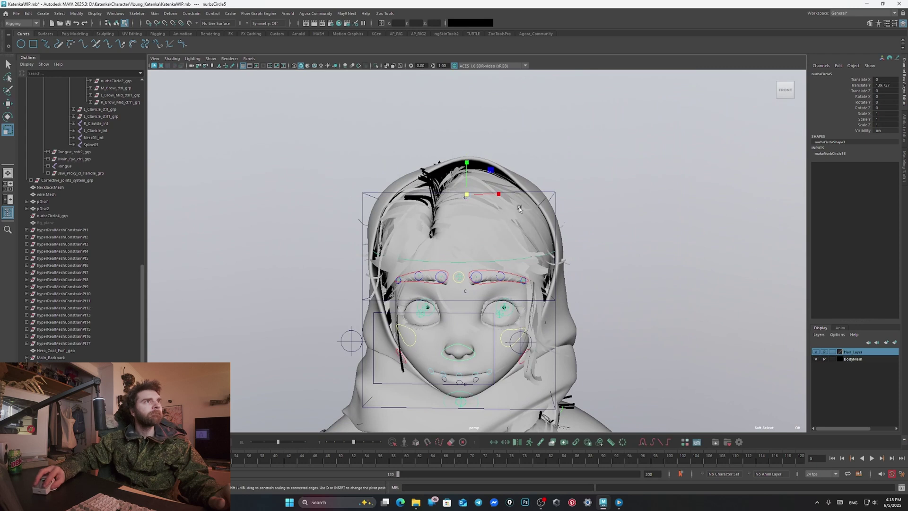
{"action": "left_click_drag", "start_coordinate": [468, 194], "coordinate": [546, 204]}
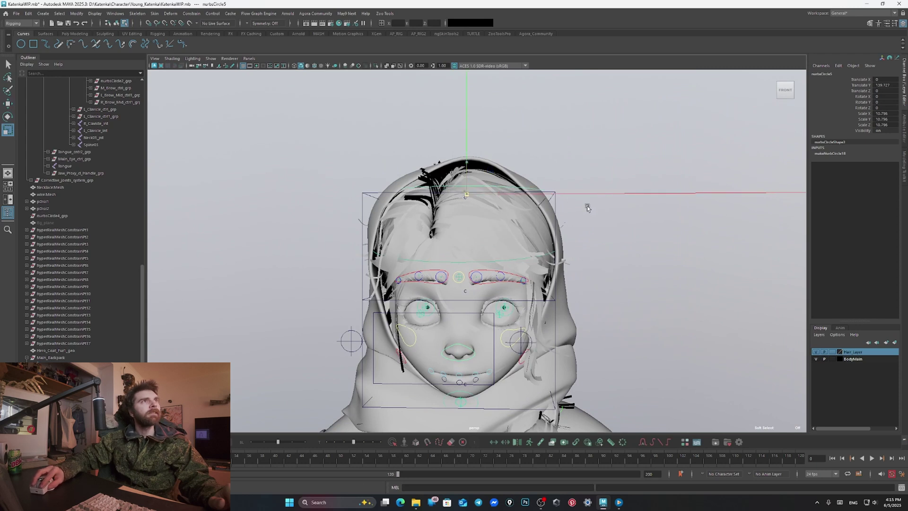
{"action": "left_click_drag", "start_coordinate": [638, 216], "coordinate": [512, 185]}
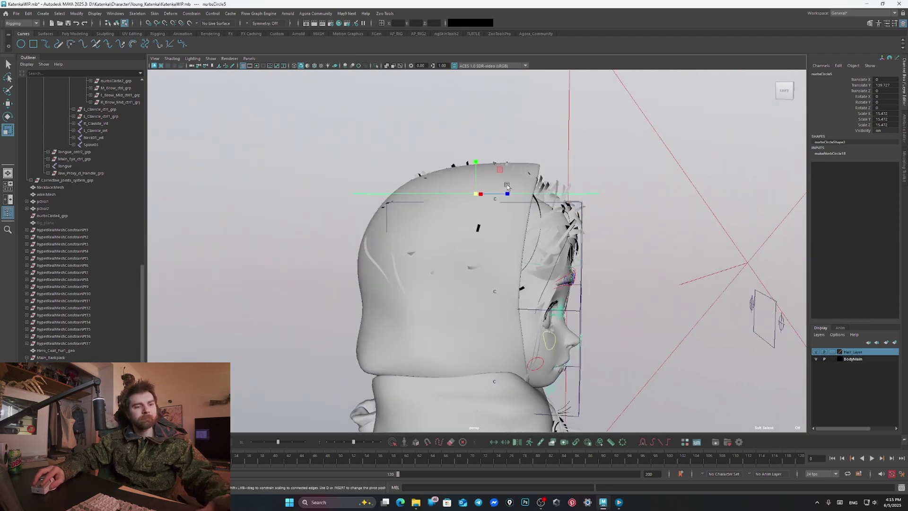
{"action": "key", "text": "w"}
{"action": "left_click_drag", "start_coordinate": [475, 162], "coordinate": [476, 163]}
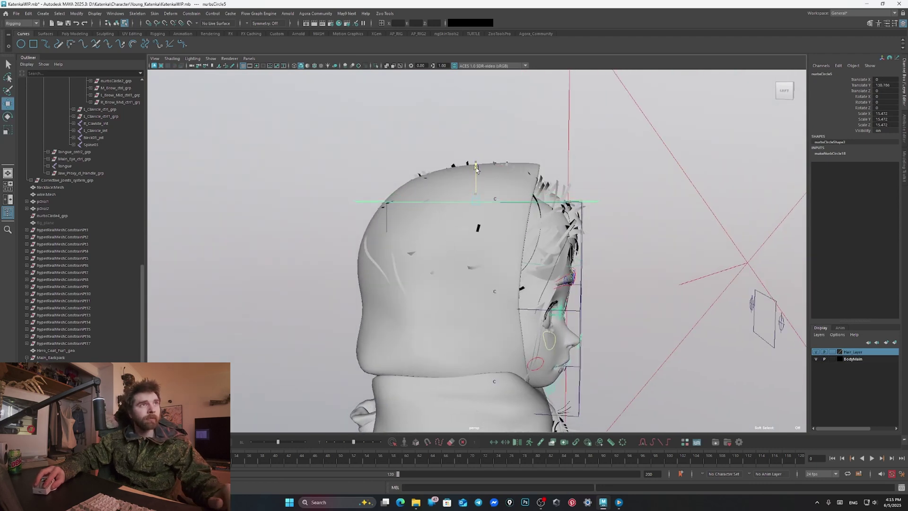
Duplicate the top circle and lower the copy to the middle cluster, at a Translate Y of about 126.9
{"action": "left_click_drag", "start_coordinate": [536, 192], "coordinate": [468, 189], "text": "alt"}
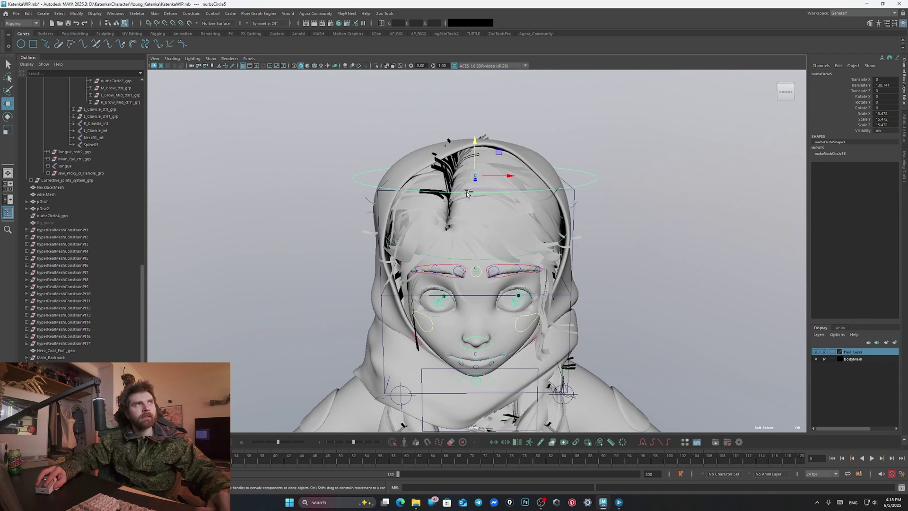
{"action": "key", "text": "ctrl+d"}
{"action": "left_click_drag", "start_coordinate": [476, 144], "coordinate": [474, 169]}
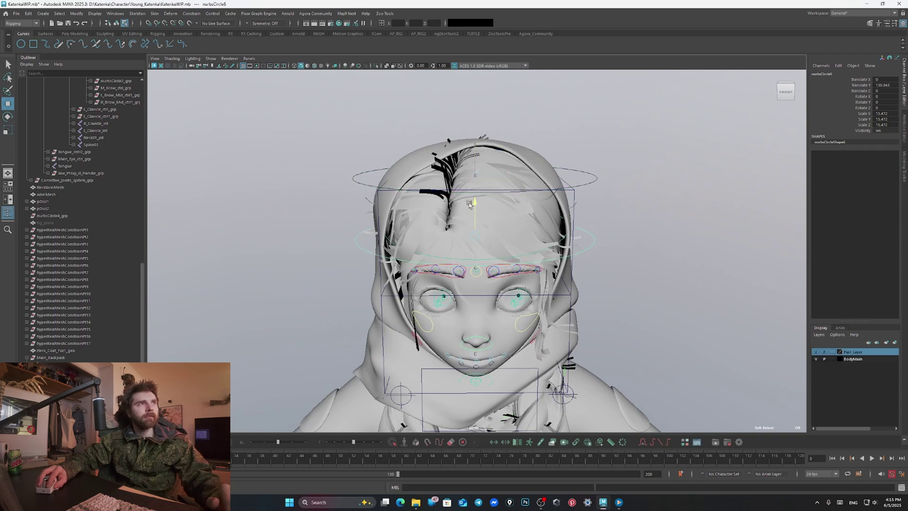
{"action": "scroll", "coordinate": [467, 204], "scroll_direction": "up", "scroll_amount": 5}
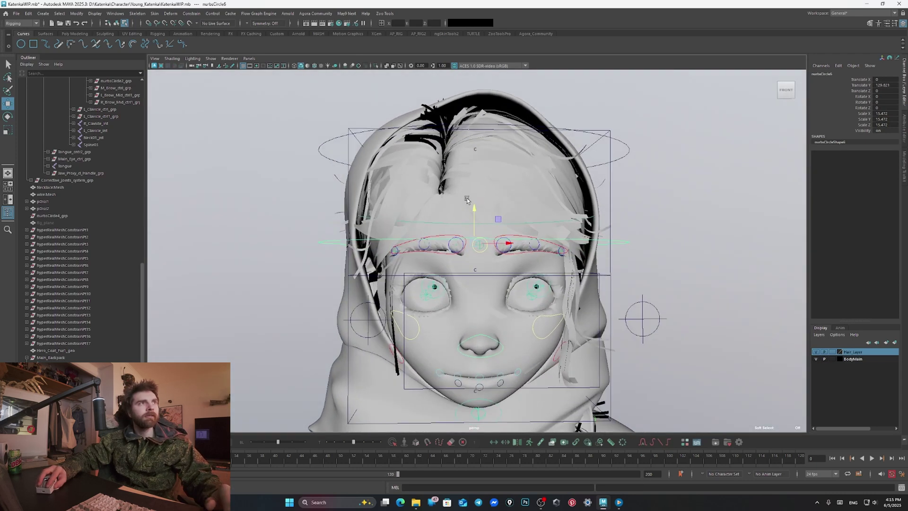
{"action": "mouse_move", "coordinate": [466, 200]}
{"action": "left_mouse_down", "text": "alt"}
{"action": "mouse_move", "coordinate": [469, 194]}
{"action": "mouse_move", "coordinate": [473, 237]}
{"action": "left_mouse_up", "text": "alt"}
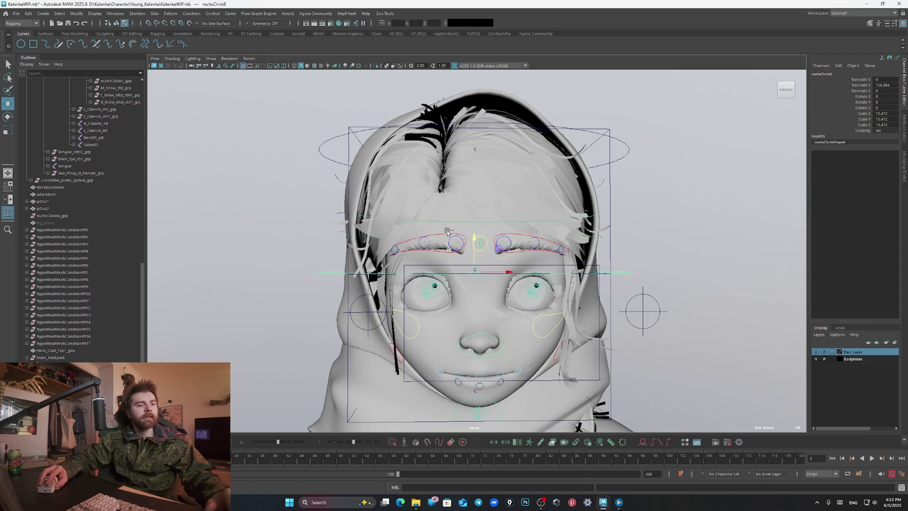
Duplicate the middle circle and lower the copy to the chin cluster, at a Translate Y of about 115
{"action": "middle_click_drag", "start_coordinate": [458, 236], "coordinate": [459, 322]}
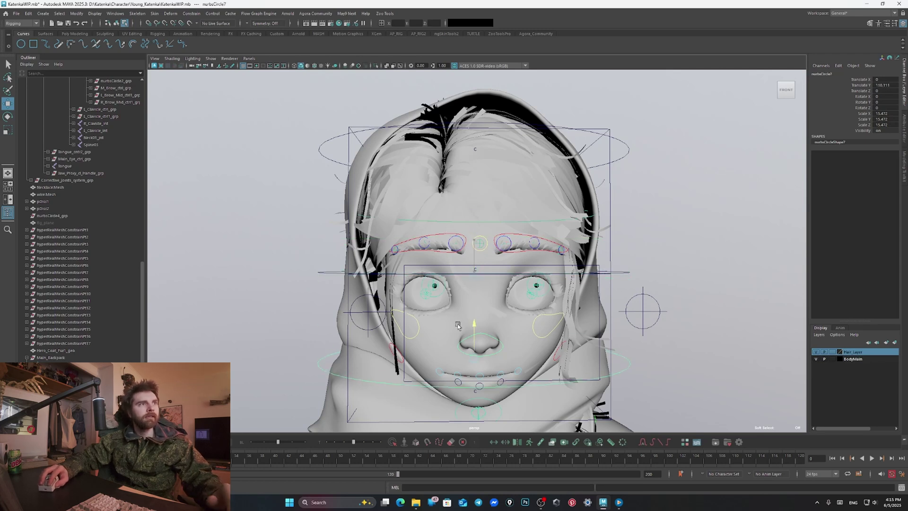
{"action": "left_click_drag", "start_coordinate": [445, 318], "coordinate": [446, 303], "text": "alt"}
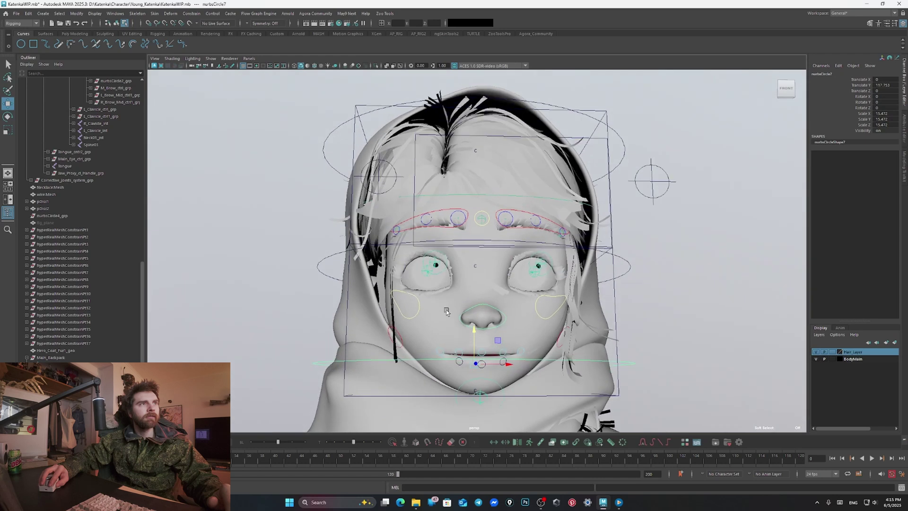
{"action": "left_click_drag", "start_coordinate": [473, 334], "coordinate": [412, 274]}
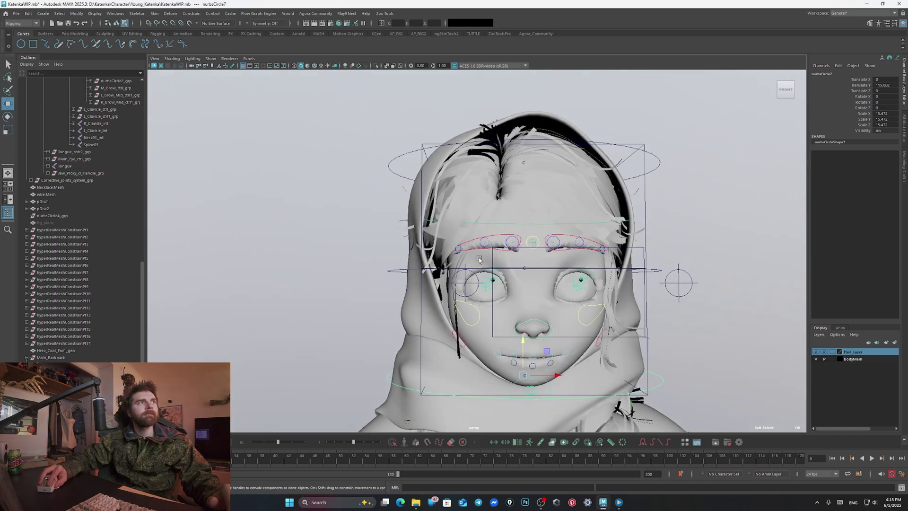
Select all three head circles and freeze their transformations
{"action": "scroll", "coordinate": [74, 355], "scroll_direction": "down", "scroll_amount": 1}
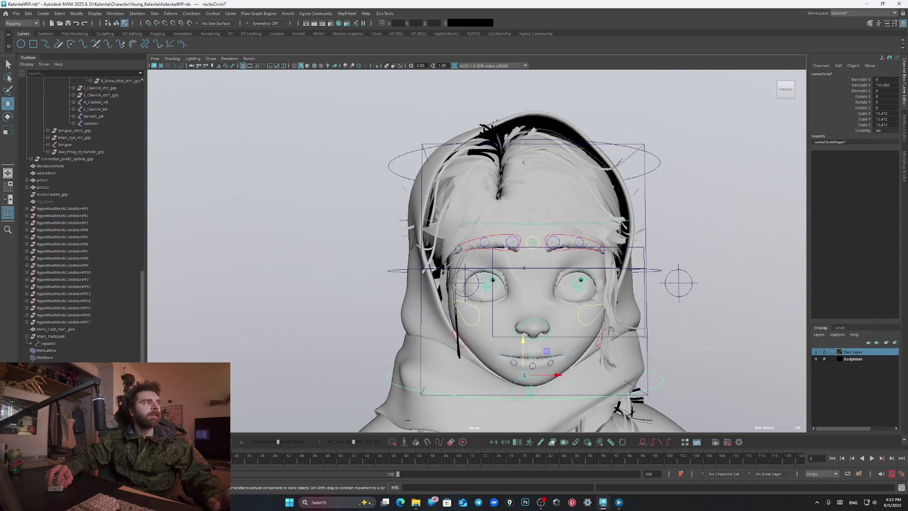
{"action": "left_click", "coordinate": [59, 393], "text": "shift"}
{"action": "left_click_drag", "start_coordinate": [449, 196], "coordinate": [495, 174], "text": "alt"}
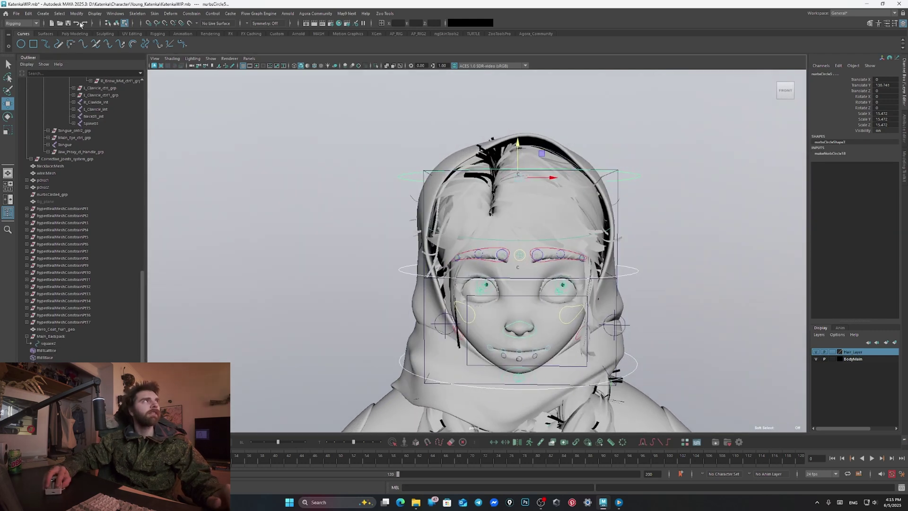
{"action": "left_click", "coordinate": [76, 13]}
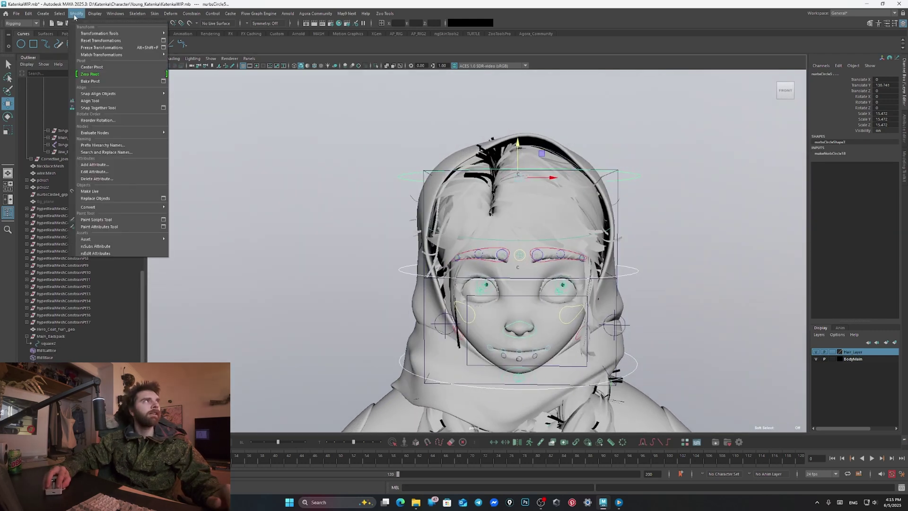
{"action": "left_click", "coordinate": [95, 48]}
{"action": "mouse_move", "coordinate": [557, 165]}
{"action": "left_mouse_down", "text": "alt"}
{"action": "mouse_move", "coordinate": [532, 161]}
{"action": "mouse_move", "coordinate": [562, 162]}
{"action": "left_mouse_up", "text": "alt"}
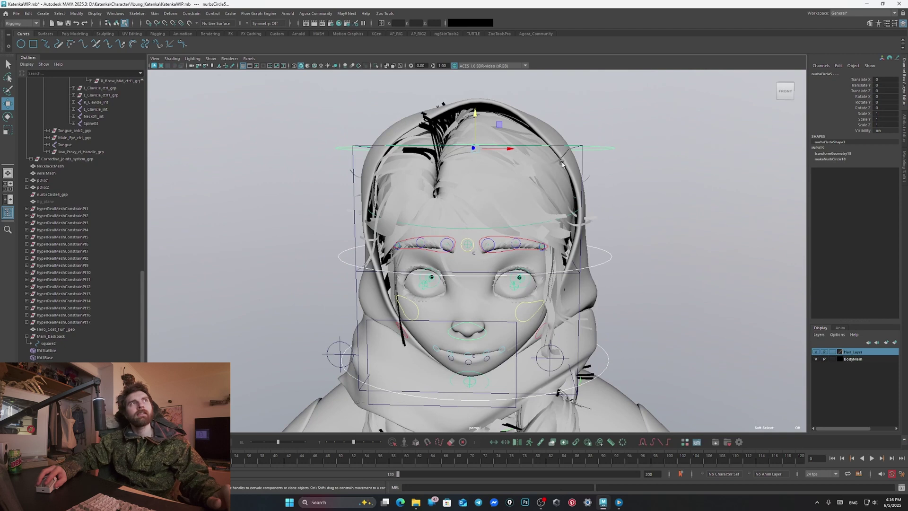
Parent the top circle under the top cluster handle and select that handle to check the hierarchy
{"action": "left_click_drag", "start_coordinate": [532, 161], "coordinate": [527, 160], "text": "alt"}
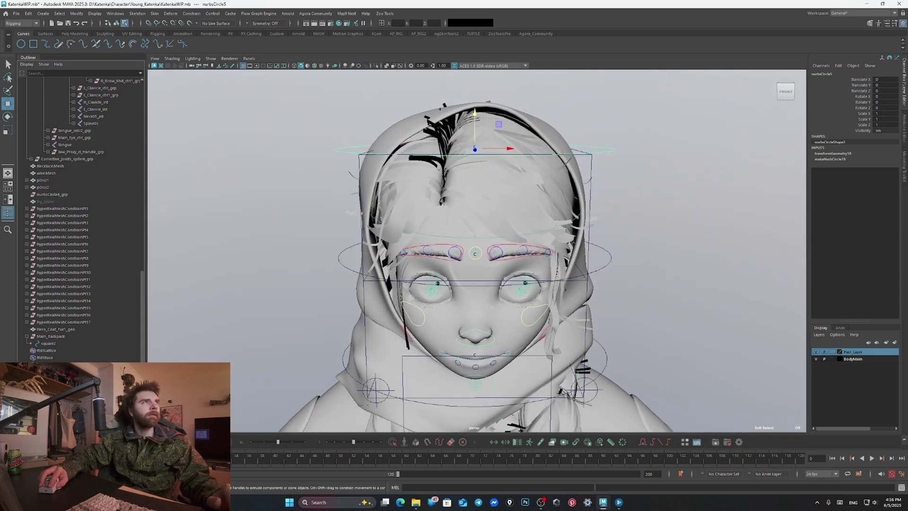
{"action": "left_click", "coordinate": [51, 365], "text": "ctrl"}
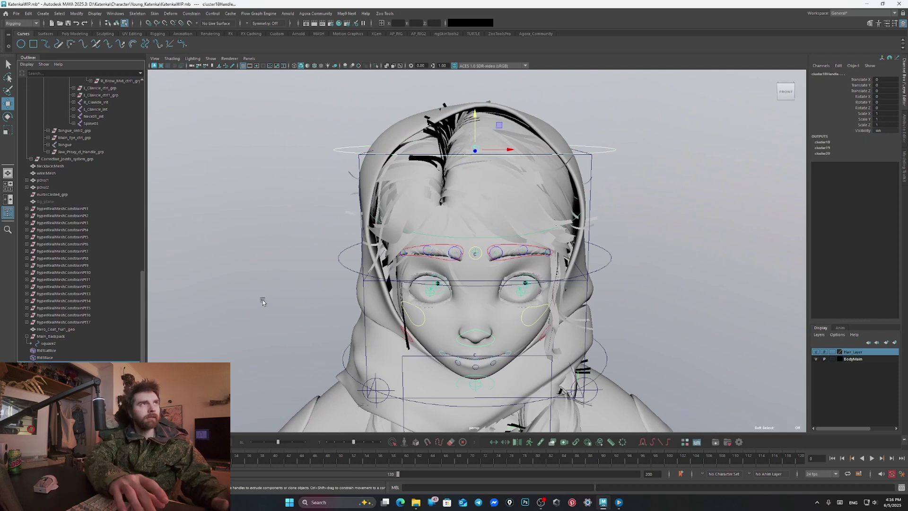
{"action": "key", "text": "ctrl+z"}
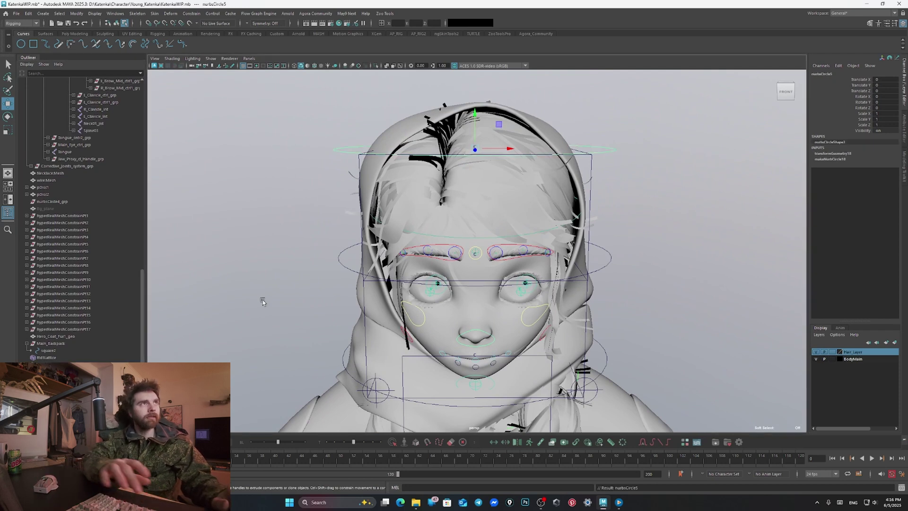
{"action": "left_click", "coordinate": [341, 153]}
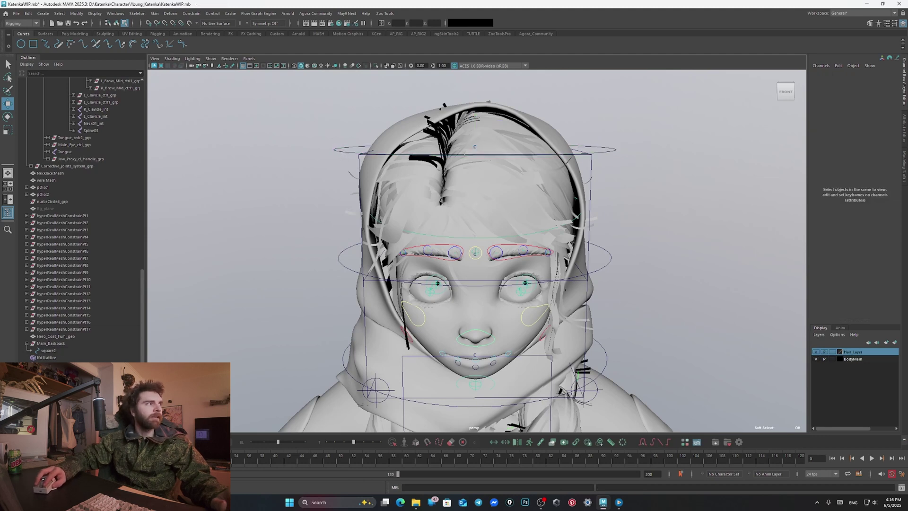
{"action": "left_click", "coordinate": [474, 147]}
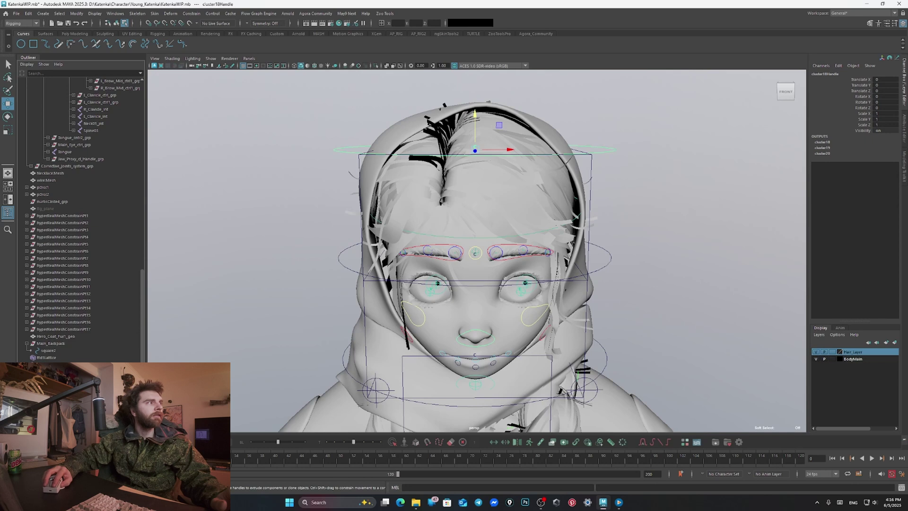
Move the top circle to test its effect on the head and undo the move
{"action": "left_click", "coordinate": [467, 163]}
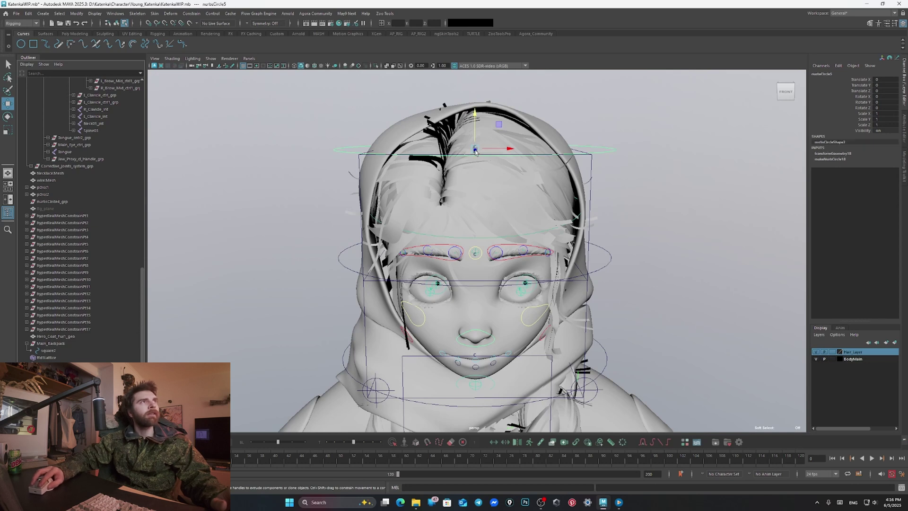
{"action": "left_click_drag", "start_coordinate": [475, 150], "coordinate": [455, 140]}
{"action": "key", "text": "ctrl+z"}
{"action": "key", "text": "ctrl+z"}
{"action": "key", "text": "ctrl+z"}
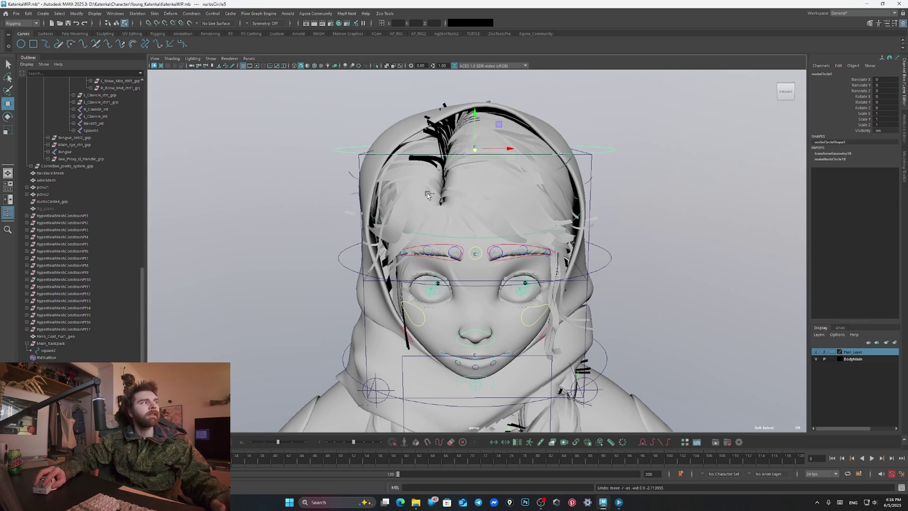
Undo the parenting of the top circle under the top cluster handle, returning to the handle and circle selection
{"action": "key", "text": "ctrl+z"}
{"action": "key", "text": "ctrl+z"}
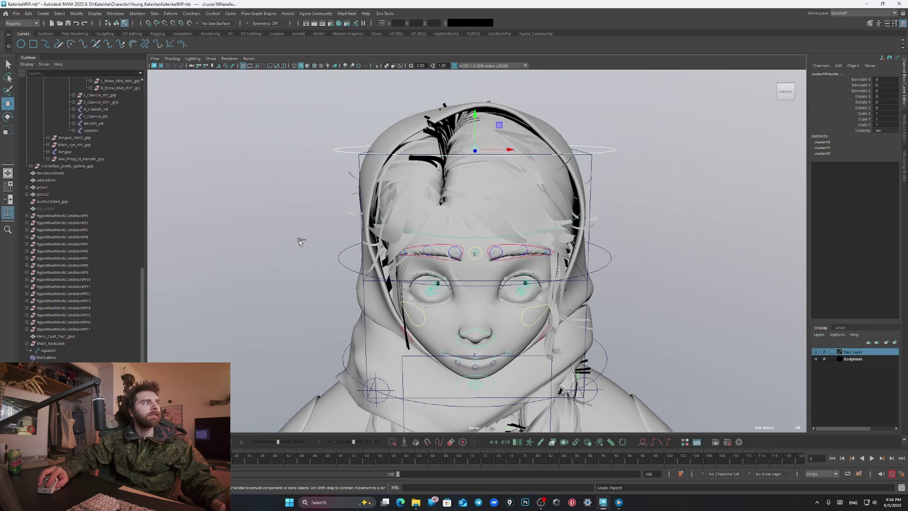
{"action": "key", "text": "ctrl+z"}
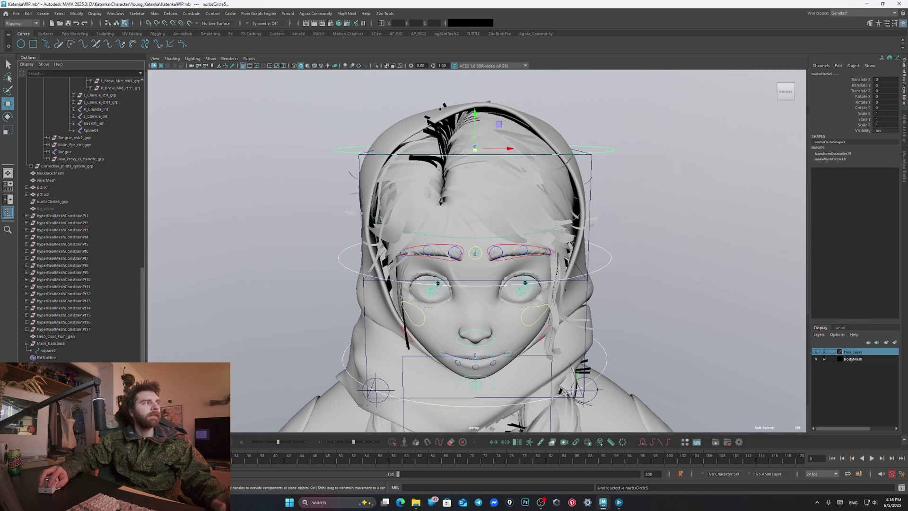
{"action": "key", "text": "ctrl+z"}
{"action": "key", "text": "ctrl+z"}
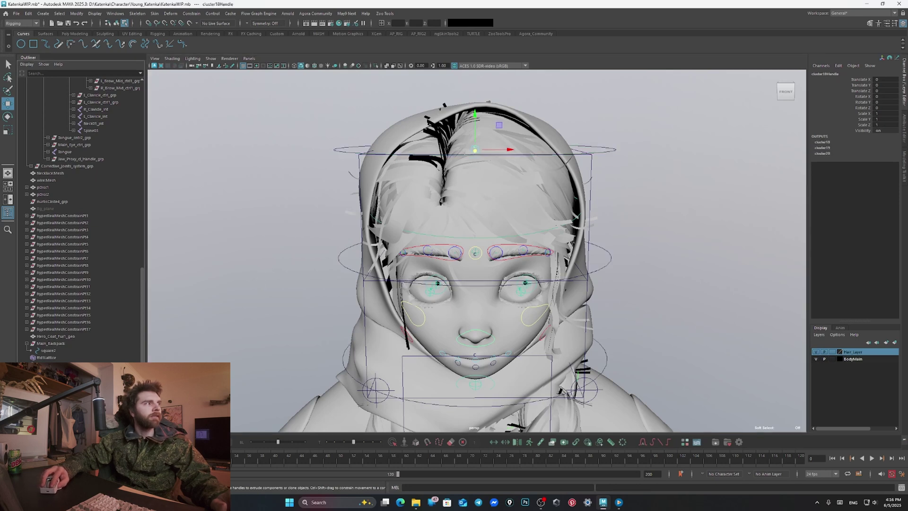
{"action": "key", "text": "ctrl+z"}
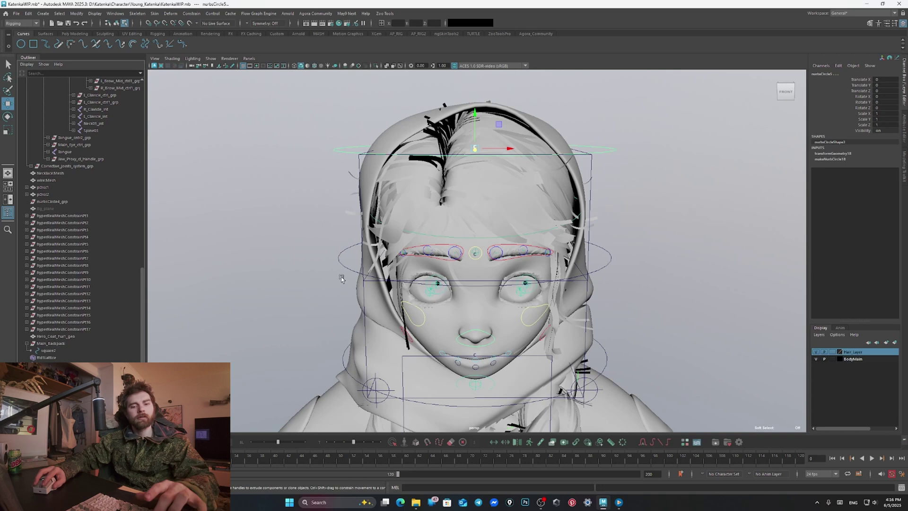
Parent the top cluster handle under the top circle, and check the link with a trial move of the circle that is undone
{"action": "key", "text": "p"}
{"action": "left_click", "coordinate": [344, 152]}
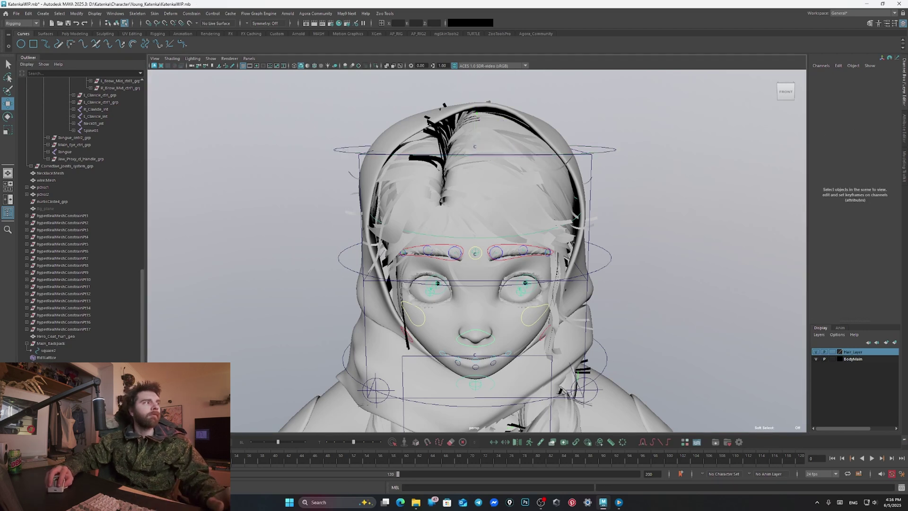
{"action": "left_click", "coordinate": [345, 152]}
{"action": "left_click_drag", "start_coordinate": [468, 136], "coordinate": [439, 181]}
{"action": "key", "text": "ctrl+z"}
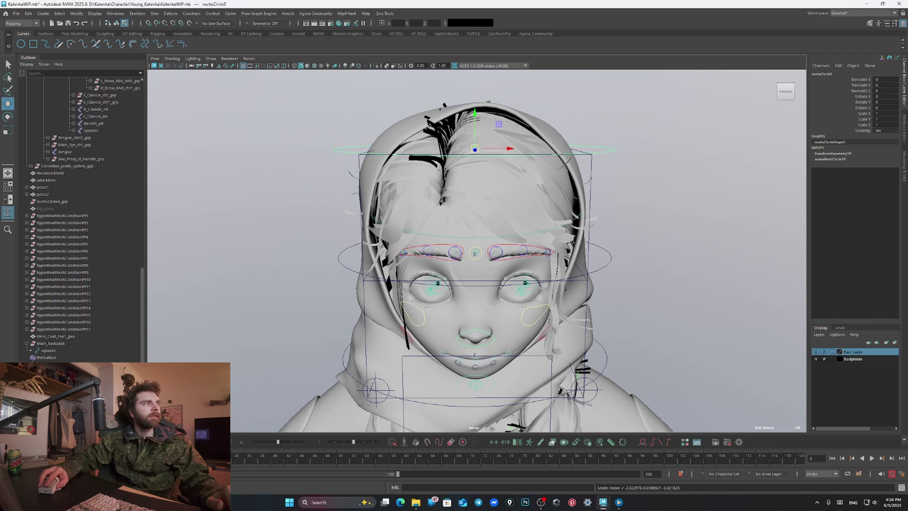
Parent the middle cluster handle under the middle head circle
{"action": "scroll", "coordinate": [81, 217], "scroll_direction": "down", "scroll_amount": 1}
{"action": "left_click", "coordinate": [53, 365]}
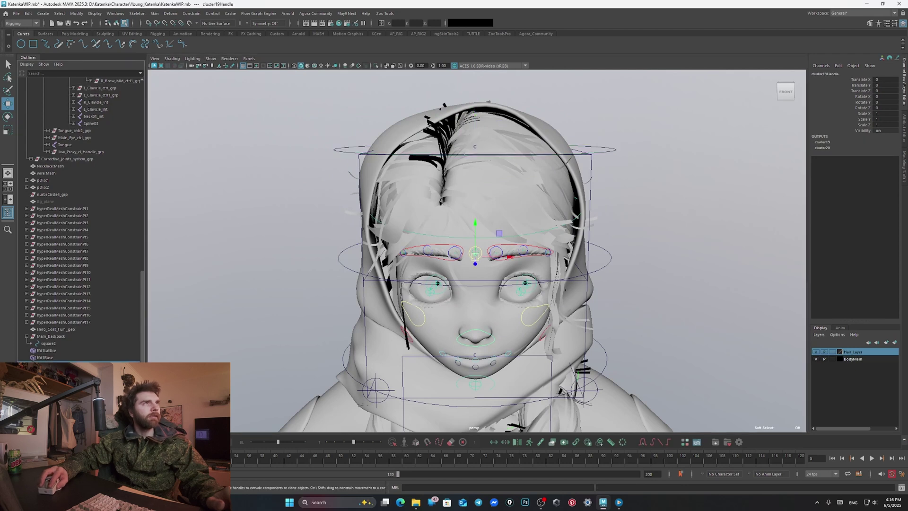
{"action": "key", "text": "Down"}
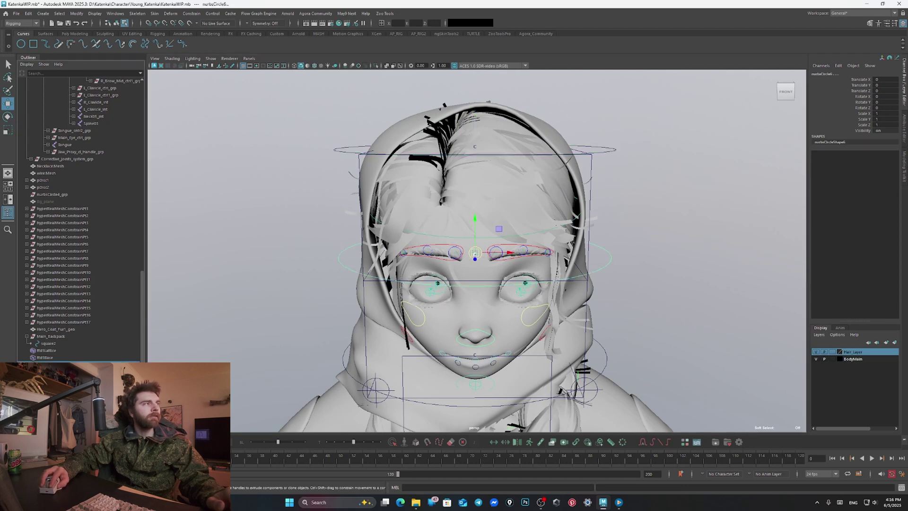
{"action": "key", "text": "ctrl+g"}
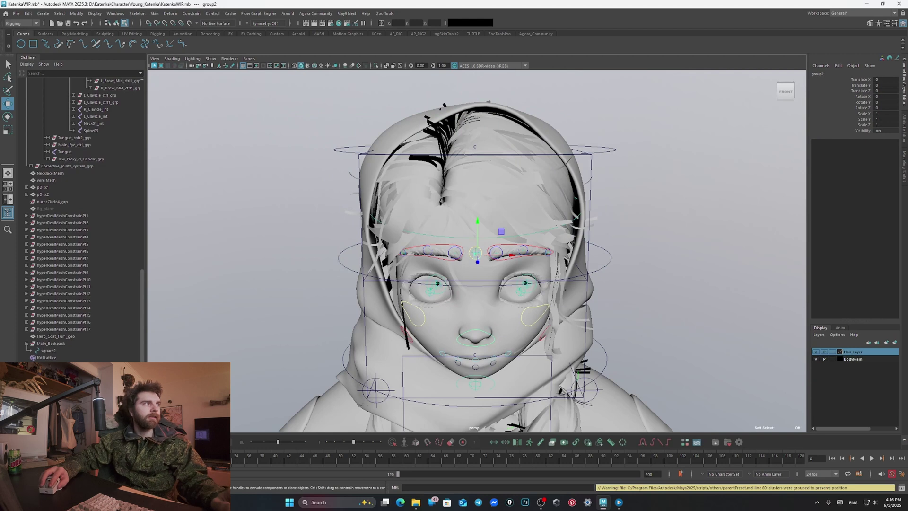
Parent the chin cluster handle under the chin circle and select that circle
{"action": "key", "text": "Down"}
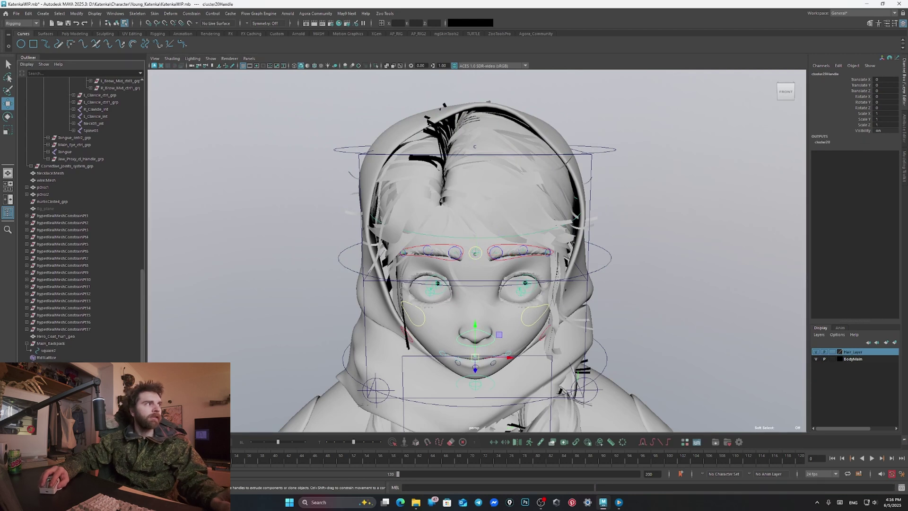
{"action": "key", "text": "ctrl+g"}
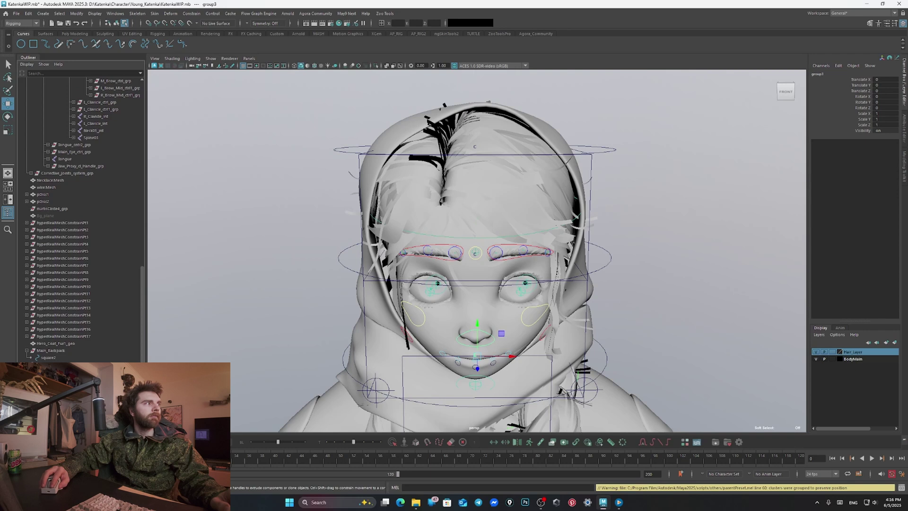
{"action": "scroll", "coordinate": [84, 219], "scroll_direction": "down", "scroll_amount": 1}
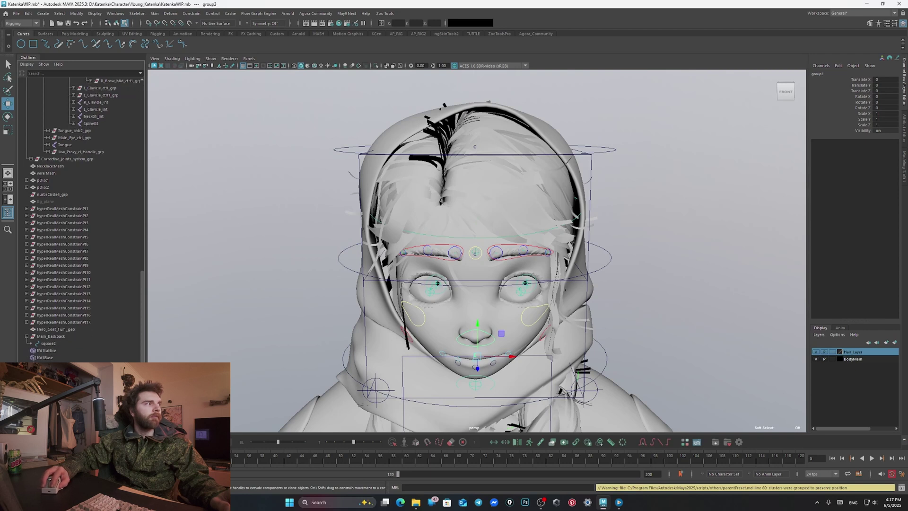
{"action": "key", "text": "Down"}
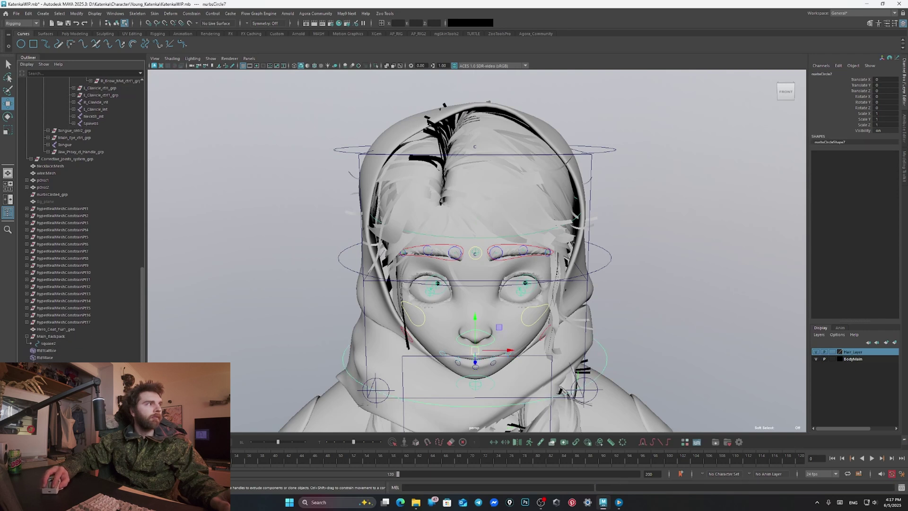
Select the top, middle and chin cluster handles together and hide them
{"action": "left_click", "coordinate": [52, 364]}
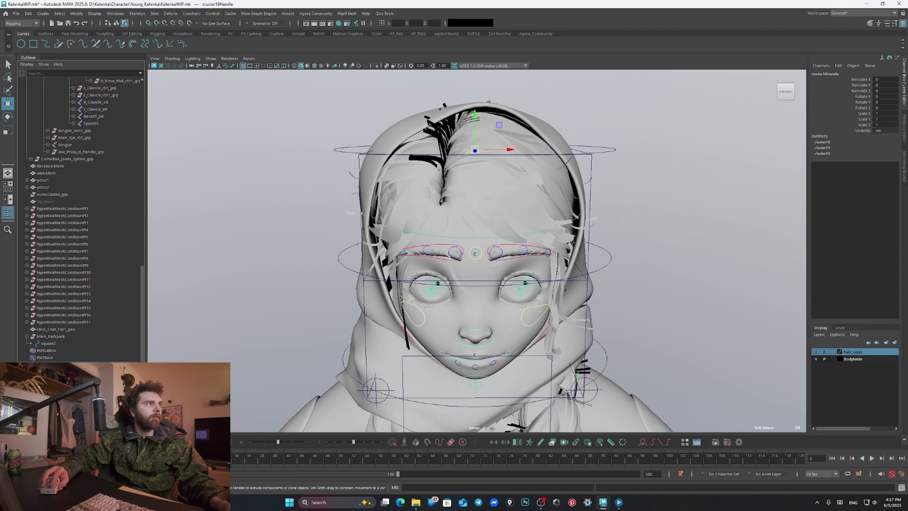
{"action": "scroll", "coordinate": [272, 298], "scroll_direction": "down", "scroll_amount": 3}
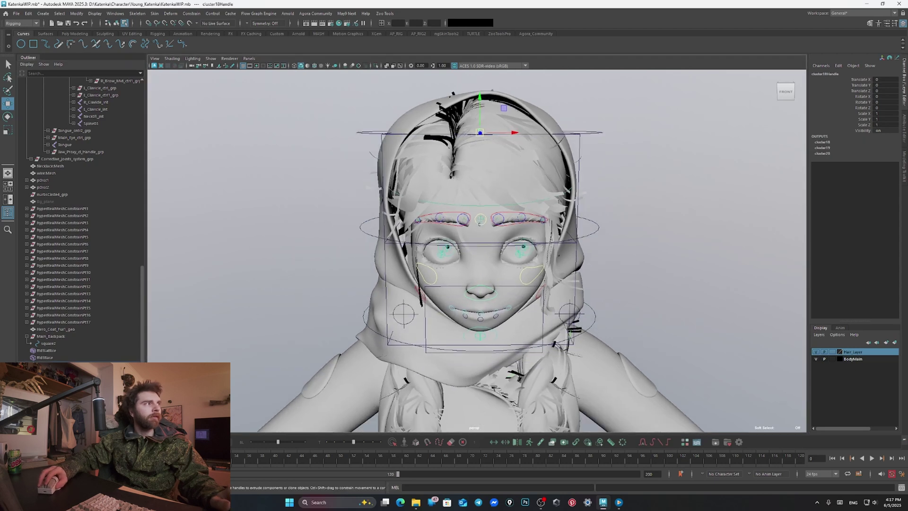
{"action": "left_click", "coordinate": [60, 379], "text": "ctrl"}
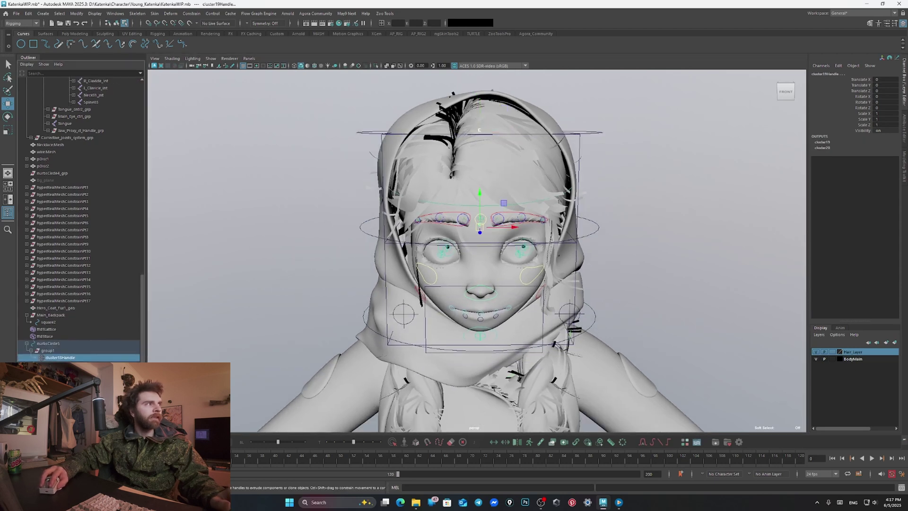
{"action": "left_click", "coordinate": [60, 400], "text": "ctrl"}
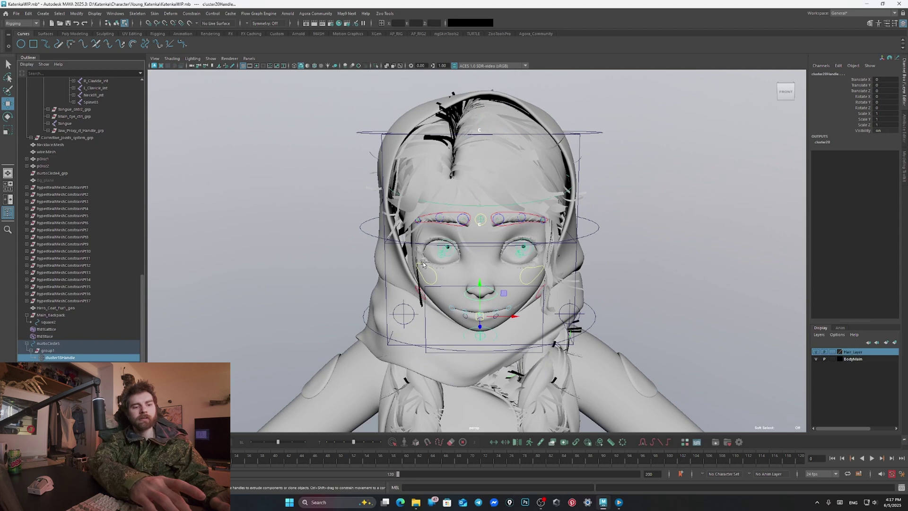
{"action": "key", "text": "ctrl+h"}
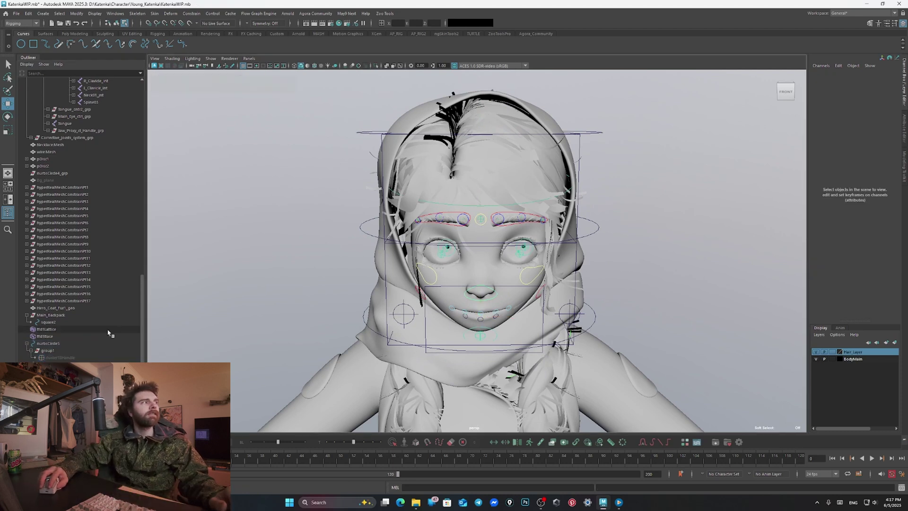
Test the middle and chin circles with trial moves, undoing each one, and inspect the head at an angle
{"action": "left_click", "coordinate": [475, 198]}
{"action": "mouse_move", "coordinate": [482, 227]}
{"action": "left_mouse_down"}
{"action": "mouse_move", "coordinate": [457, 236]}
{"action": "mouse_move", "coordinate": [476, 232]}
{"action": "mouse_move", "coordinate": [472, 222]}
{"action": "mouse_move", "coordinate": [490, 232]}
{"action": "mouse_move", "coordinate": [480, 229]}
{"action": "left_mouse_up"}
{"action": "key", "text": "ctrl+z"}
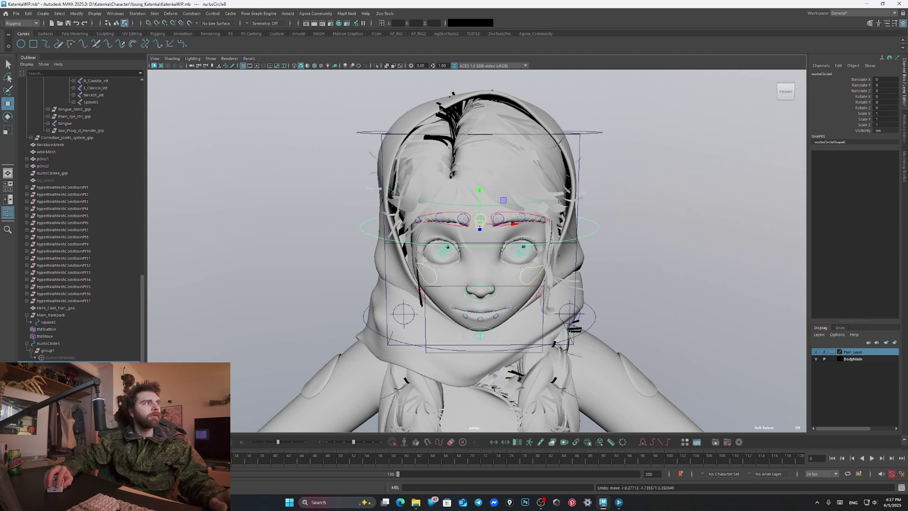
{"action": "left_click", "coordinate": [476, 303]}
{"action": "mouse_move", "coordinate": [478, 312]}
{"action": "left_mouse_down"}
{"action": "mouse_move", "coordinate": [494, 296]}
{"action": "mouse_move", "coordinate": [478, 310]}
{"action": "left_mouse_up"}
{"action": "key", "text": "ctrl+z"}
{"action": "mouse_move", "coordinate": [545, 252]}
{"action": "left_mouse_down", "text": "alt"}
{"action": "mouse_move", "coordinate": [516, 245]}
{"action": "mouse_move", "coordinate": [556, 245]}
{"action": "left_mouse_up", "text": "alt"}
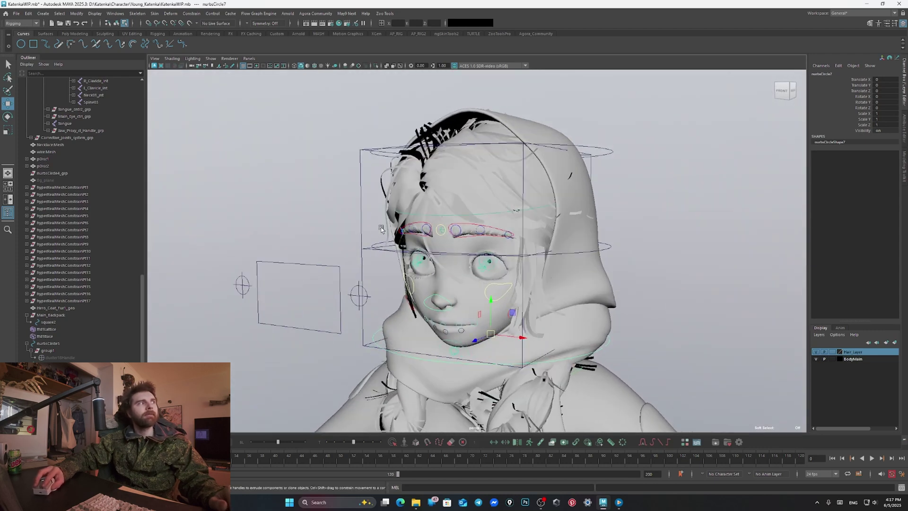
Hide the head lattice, reselect it in the scene hierarchy and show its transform attributes
{"action": "left_click", "coordinate": [47, 329]}
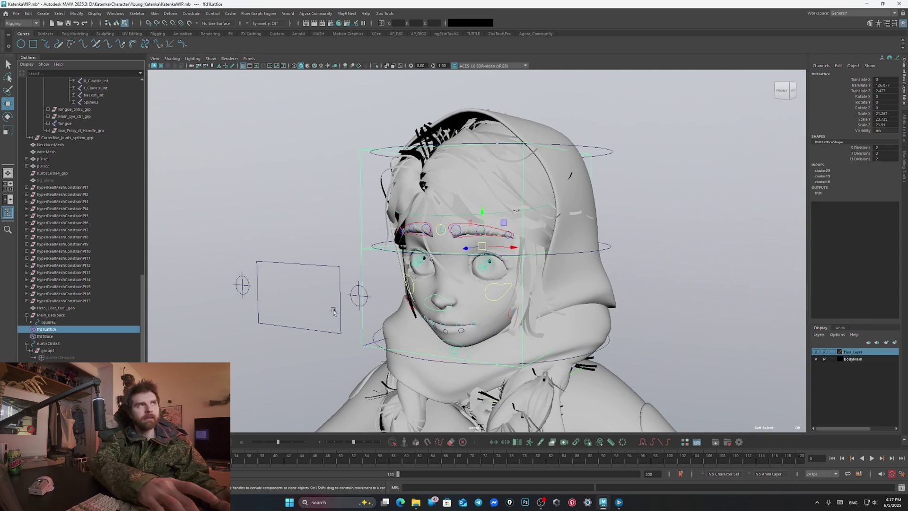
{"action": "key", "text": "ctrl+h"}
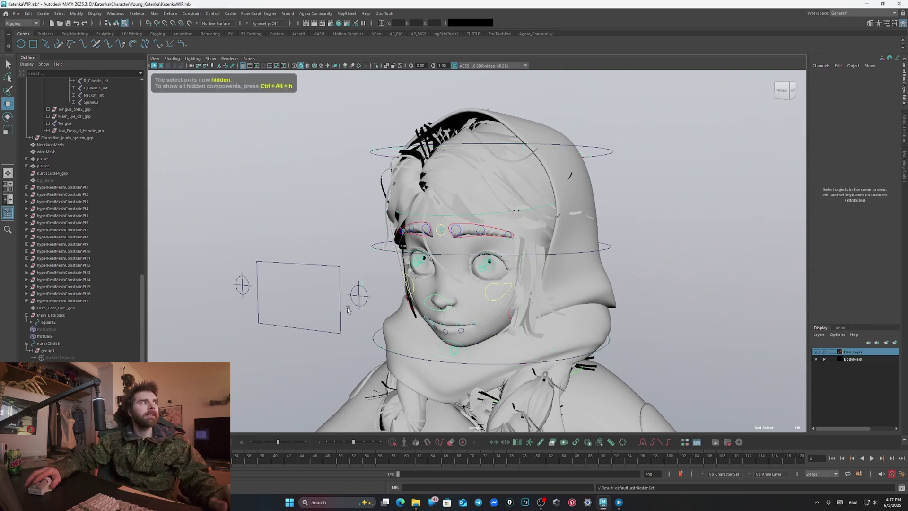
{"action": "left_click", "coordinate": [47, 329]}
{"action": "left_click", "coordinate": [904, 120]}
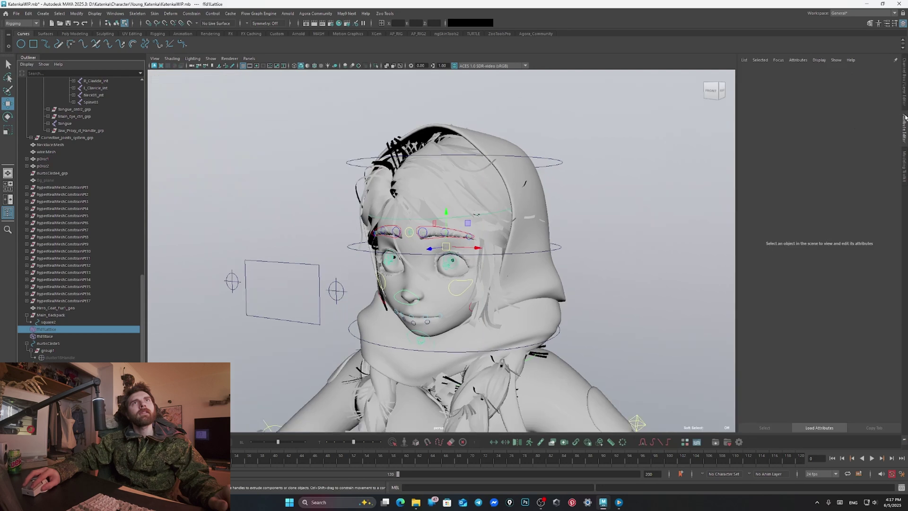
{"action": "left_click_drag", "start_coordinate": [586, 161], "coordinate": [613, 152], "text": "alt"}
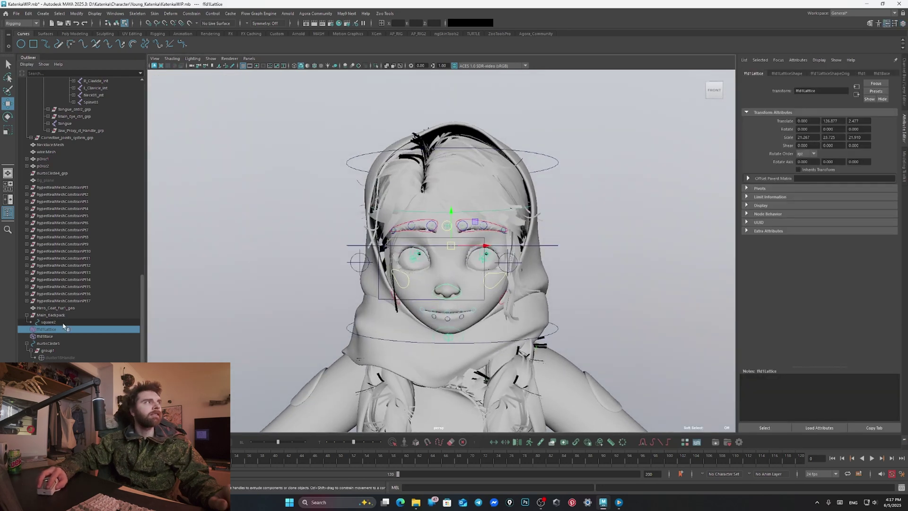
Test the top circle with the lattice hidden, undo the move and reselect the lattice to review it
{"action": "left_click", "coordinate": [50, 344]}
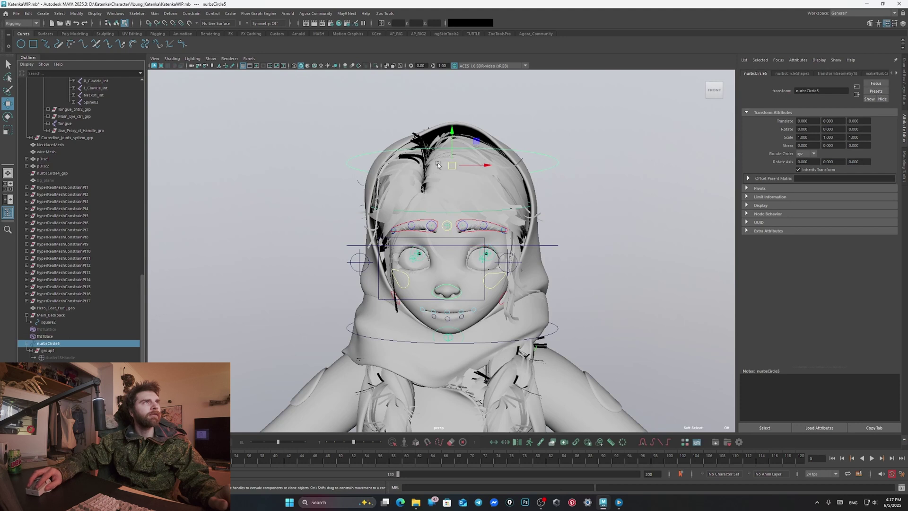
{"action": "left_click_drag", "start_coordinate": [452, 166], "coordinate": [426, 189]}
{"action": "key", "text": "ctrl+z"}
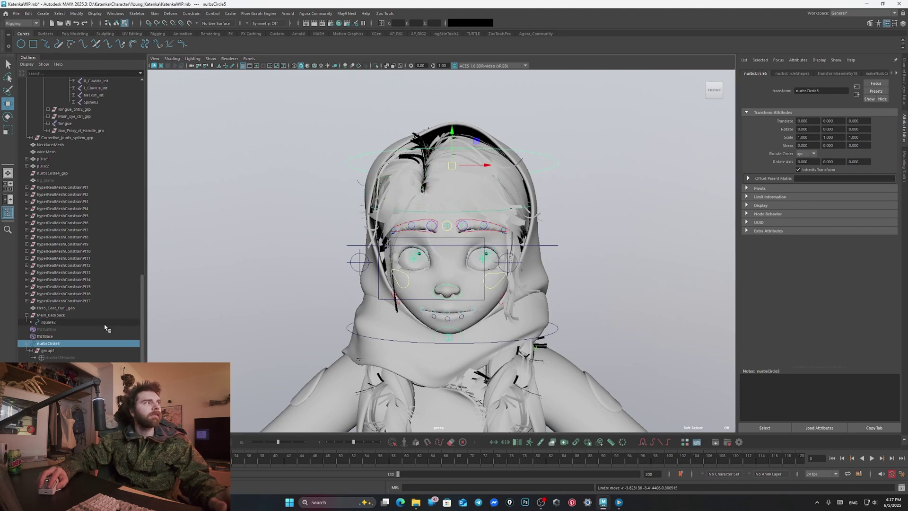
{"action": "left_click", "coordinate": [58, 330]}
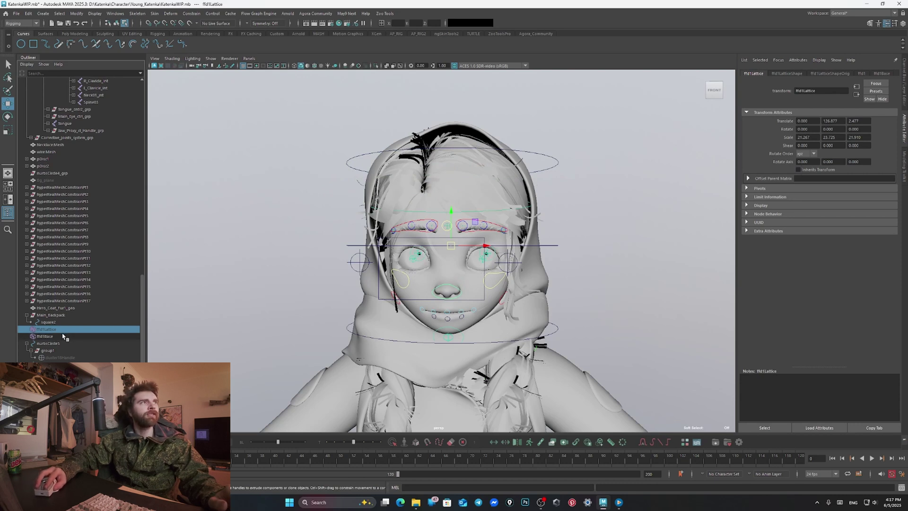
{"action": "left_click_drag", "start_coordinate": [429, 257], "coordinate": [256, 302], "text": "alt"}
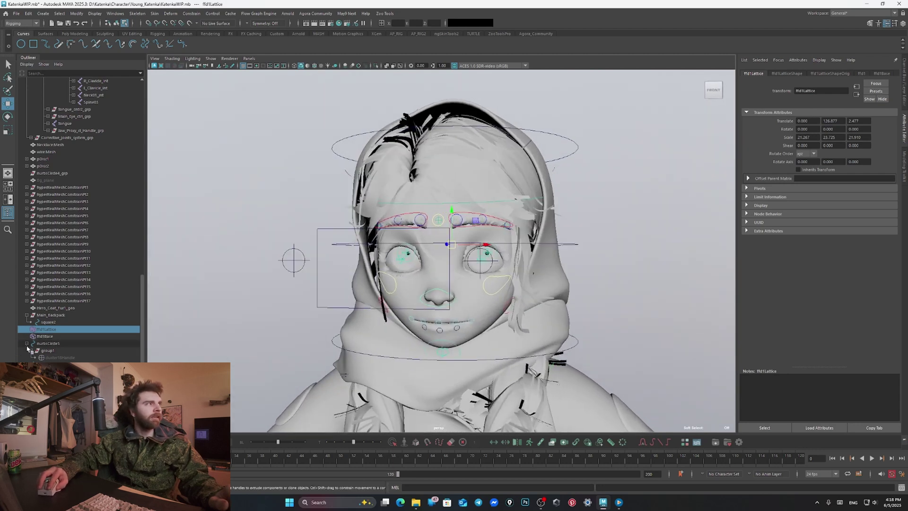
{"action": "scroll", "coordinate": [27, 345], "scroll_direction": "up", "scroll_amount": 2}
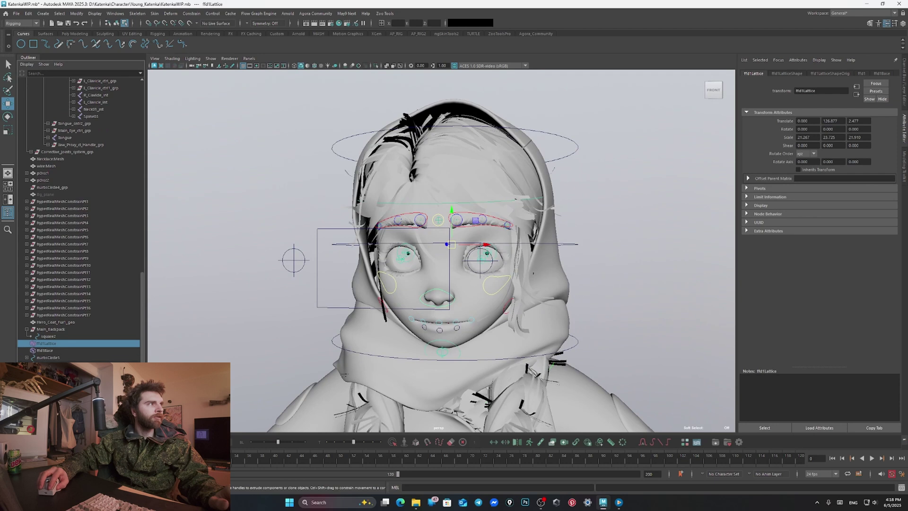
{"action": "scroll", "coordinate": [27, 345], "scroll_direction": "up", "scroll_amount": 1}
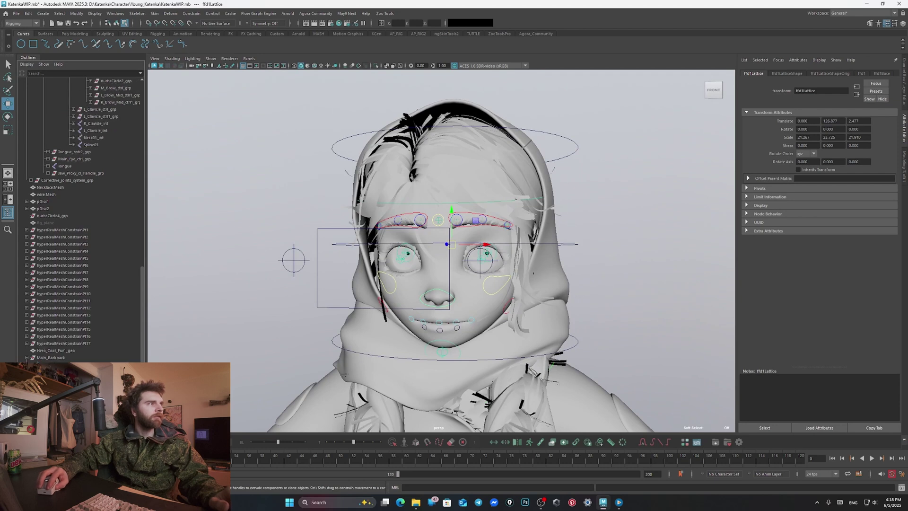
Group the top, middle and chin circle controls and name the group Squash_Head_Ctrl
{"action": "left_click", "coordinate": [340, 154]}
{"action": "left_click", "coordinate": [342, 244], "text": "shift"}
{"action": "left_click", "coordinate": [354, 352], "text": "shift"}
{"action": "key", "text": "ctrl+g"}
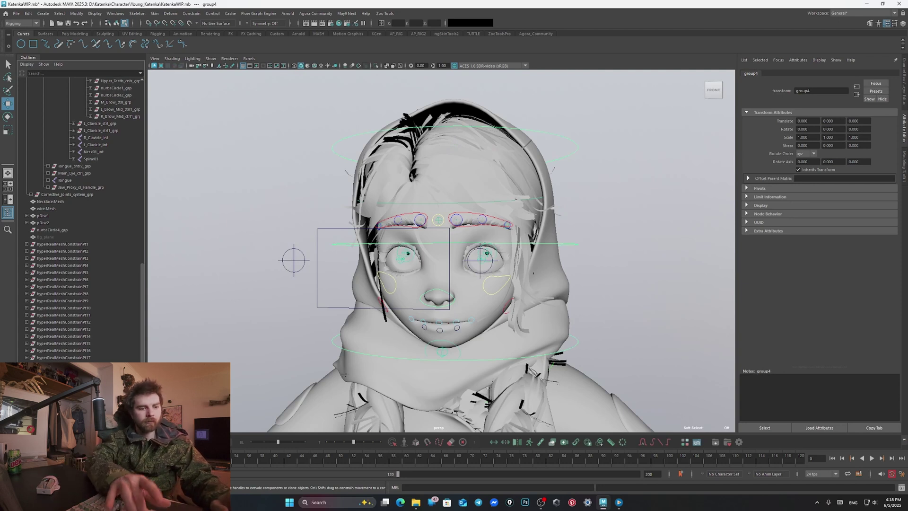
{"action": "key", "text": "Down"}
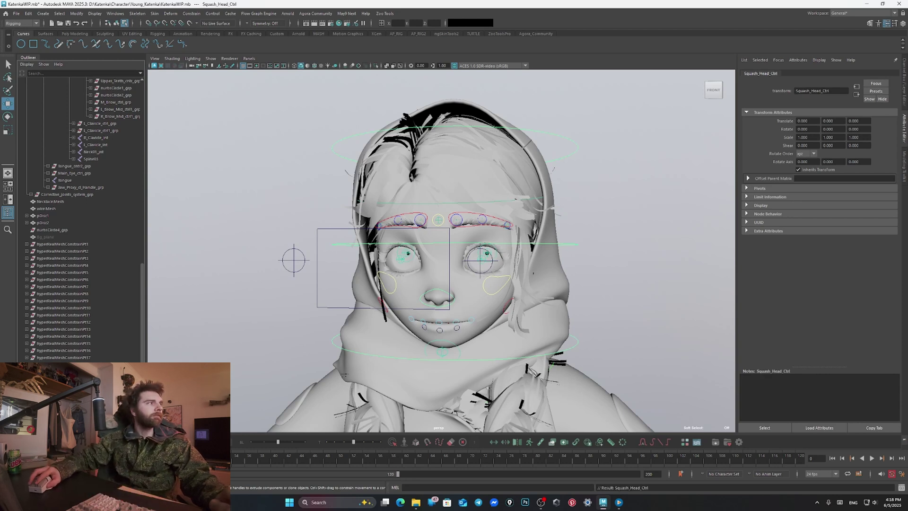
Parent the Squash_Head_Ctrl group, ffd1Base and ffd1Lattice under Head_ctrl in the scene hierarchy, and clear the selection
{"action": "key", "text": "ctrl+z"}
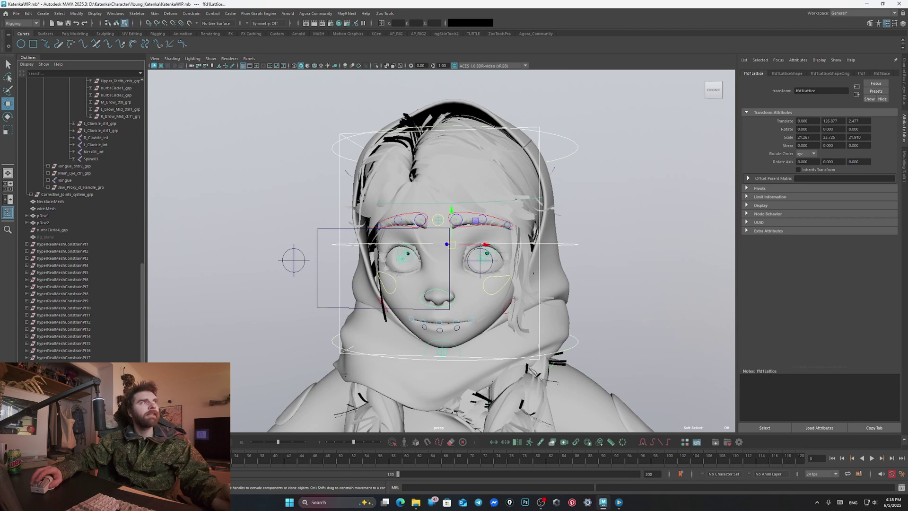
{"action": "scroll", "coordinate": [81, 338], "scroll_direction": "up", "scroll_amount": 10}
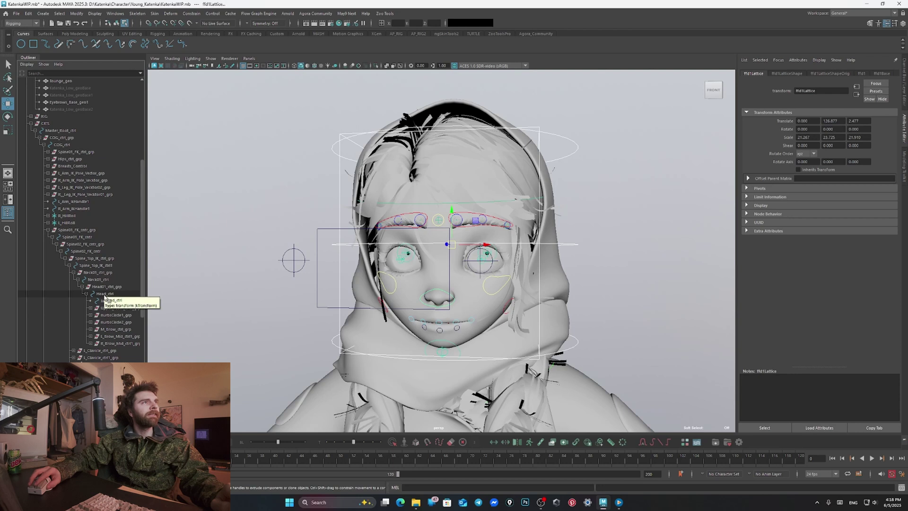
{"action": "scroll", "coordinate": [98, 296], "scroll_direction": "down", "scroll_amount": 10}
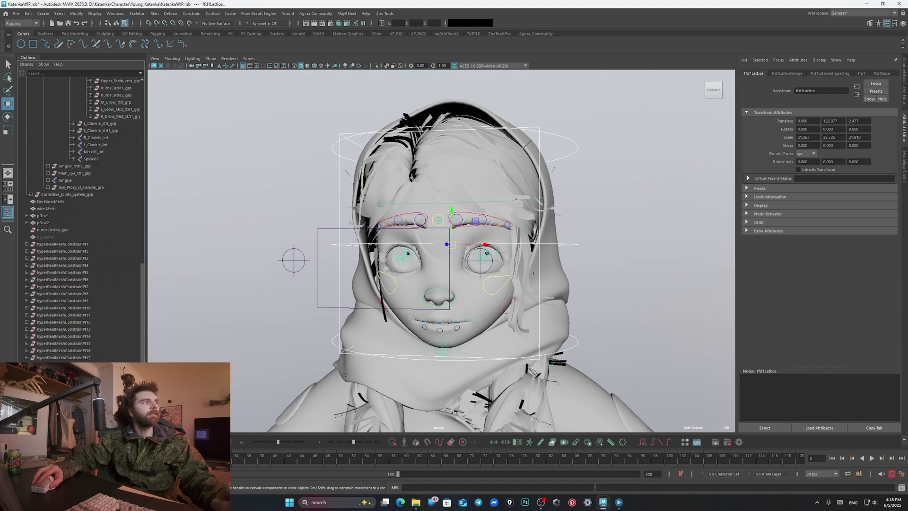
{"action": "scroll", "coordinate": [97, 127], "scroll_direction": "up", "scroll_amount": 5}
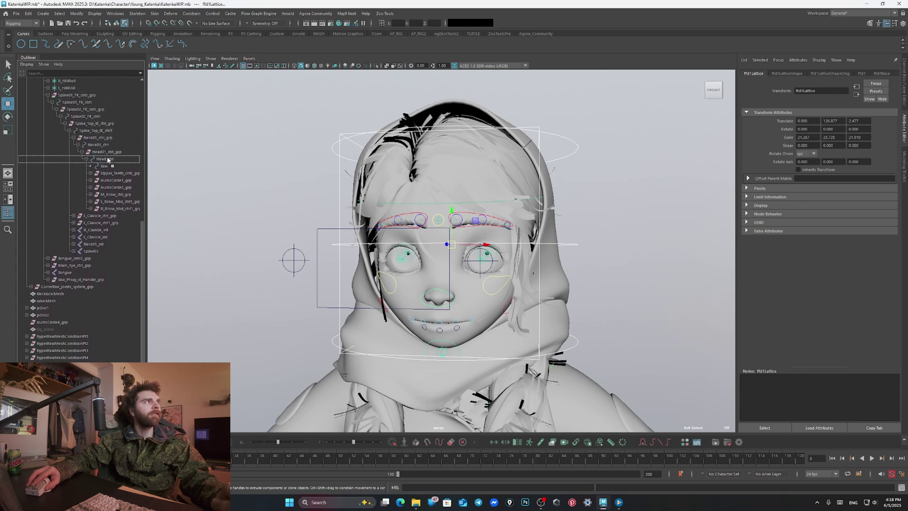
{"action": "left_click_drag", "start_coordinate": [108, 160], "coordinate": [109, 160]}
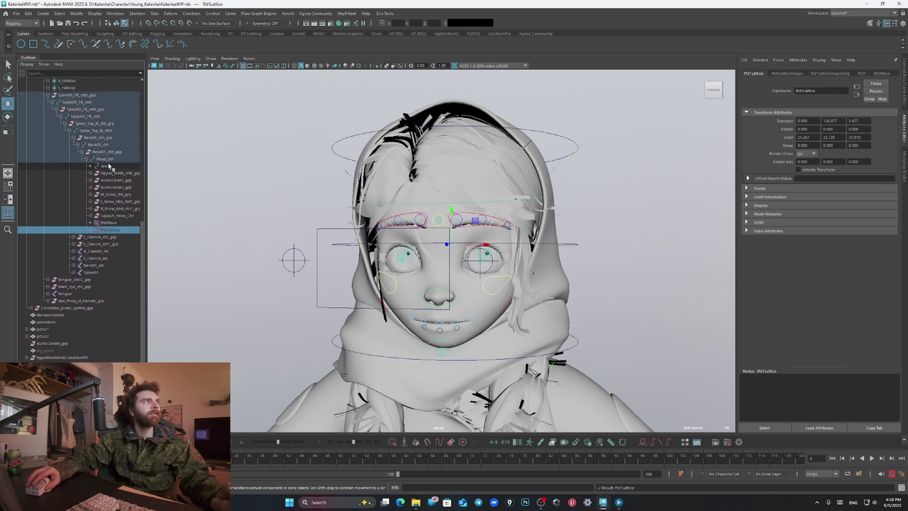
{"action": "scroll", "coordinate": [362, 163], "scroll_direction": "down", "scroll_amount": 1}
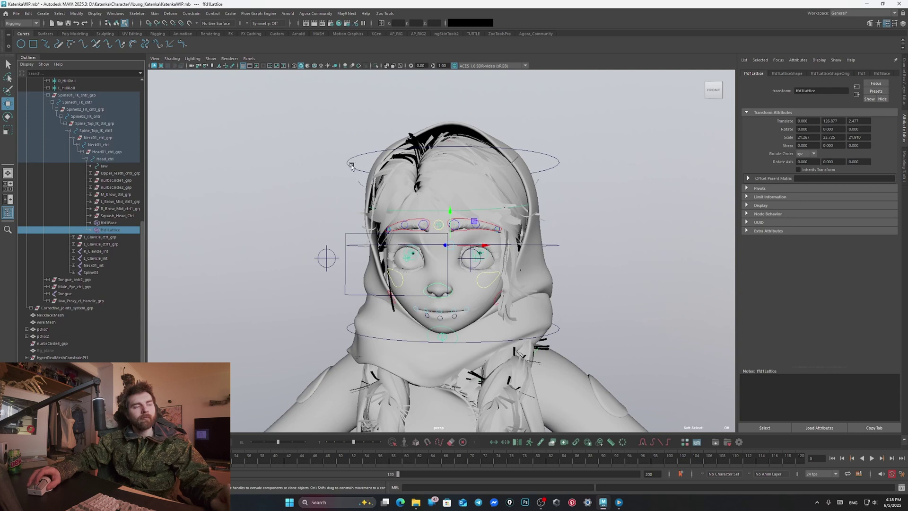
{"action": "scroll", "coordinate": [361, 163], "scroll_direction": "up", "scroll_amount": 1}
{"action": "left_click_drag", "start_coordinate": [327, 164], "coordinate": [332, 163], "text": "alt"}
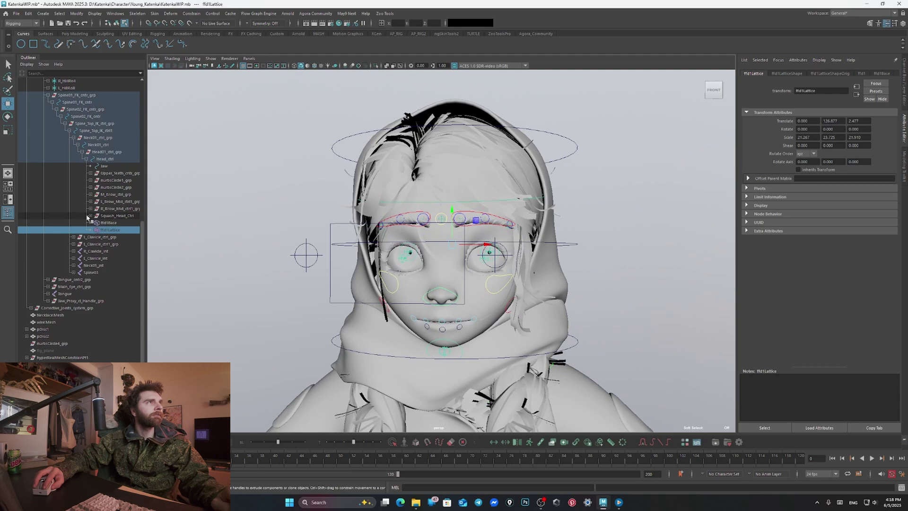
{"action": "left_click", "coordinate": [342, 139]}
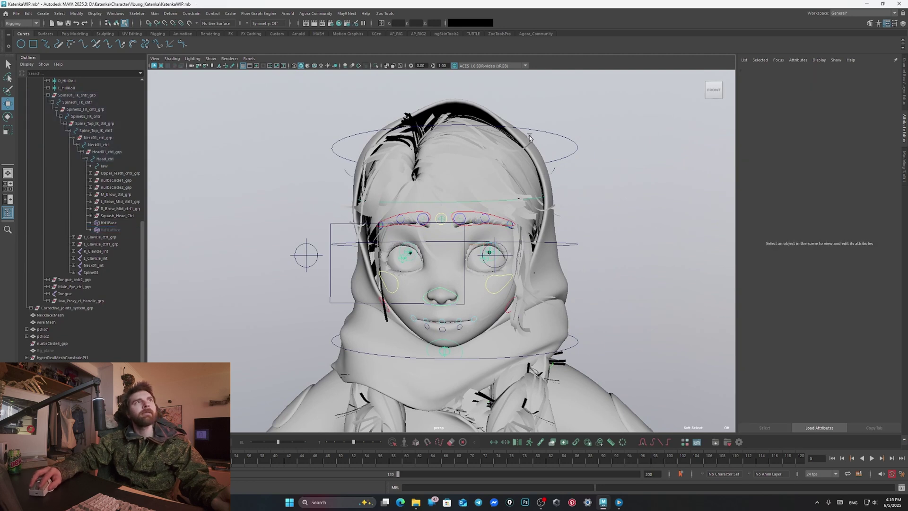
Expand Squash_Head_Ctrl, select nurbsCircle5, try moving the top circle downward and undo the move
{"action": "left_click_drag", "start_coordinate": [532, 132], "coordinate": [303, 132], "text": "alt"}
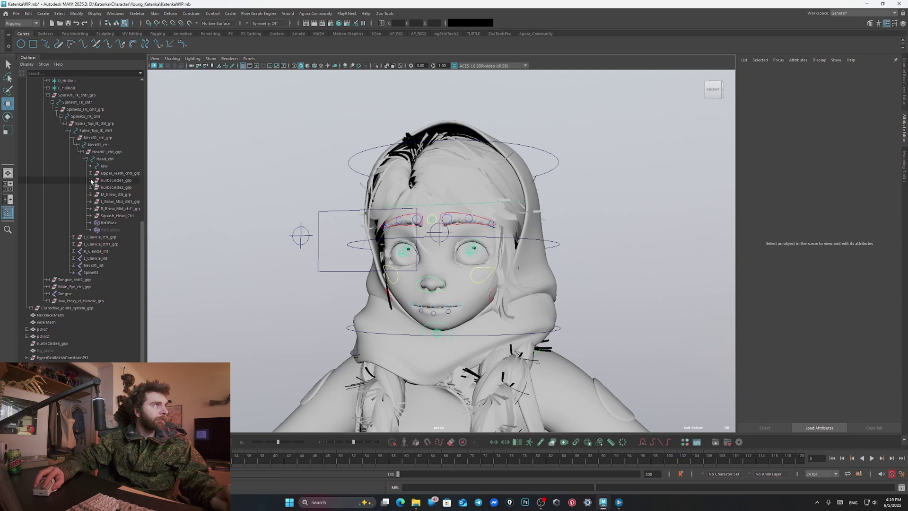
{"action": "left_click", "coordinate": [90, 216]}
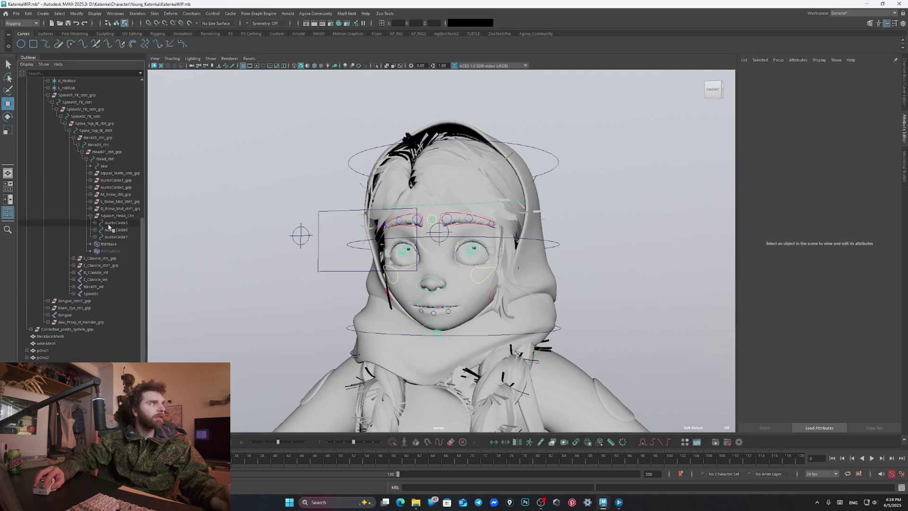
{"action": "left_click", "coordinate": [113, 223]}
{"action": "left_click_drag", "start_coordinate": [453, 168], "coordinate": [449, 201]}
{"action": "key", "text": "ctrl+z"}
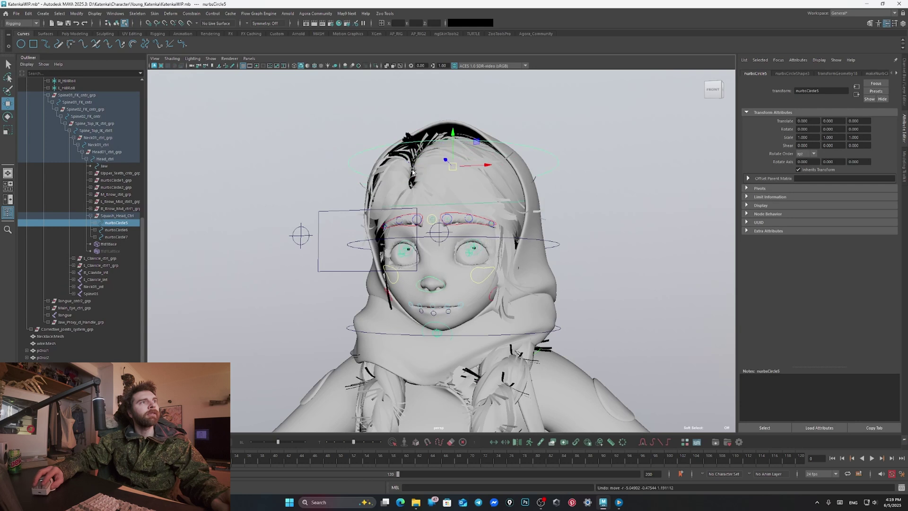
Select Head_ctrl, test it with a large sideways trial move of the whole head, and undo the move
{"action": "scroll", "coordinate": [331, 213], "scroll_direction": "down", "scroll_amount": 2}
{"action": "left_click_drag", "start_coordinate": [298, 212], "coordinate": [332, 216], "text": "alt"}
{"action": "scroll", "coordinate": [425, 257], "scroll_direction": "up", "scroll_amount": 3}
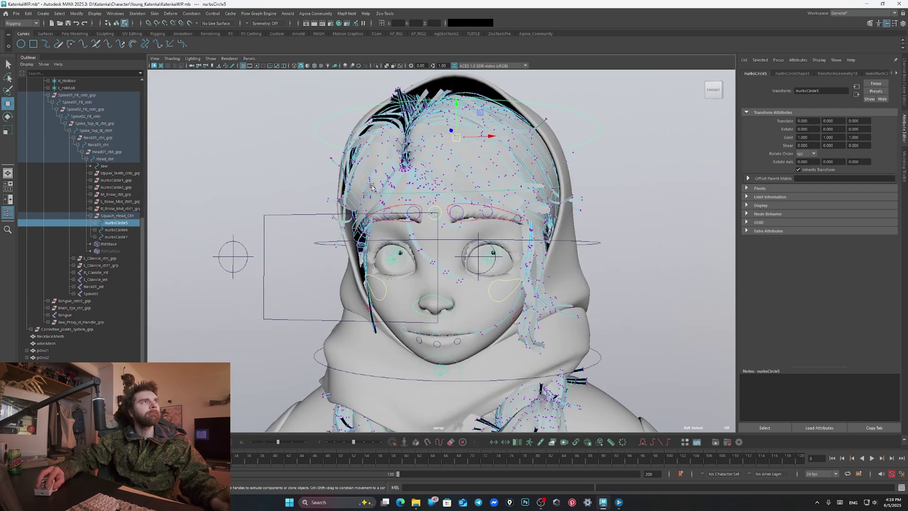
{"action": "right_click_drag", "start_coordinate": [372, 186], "coordinate": [389, 178]}
{"action": "left_click", "coordinate": [398, 196]}
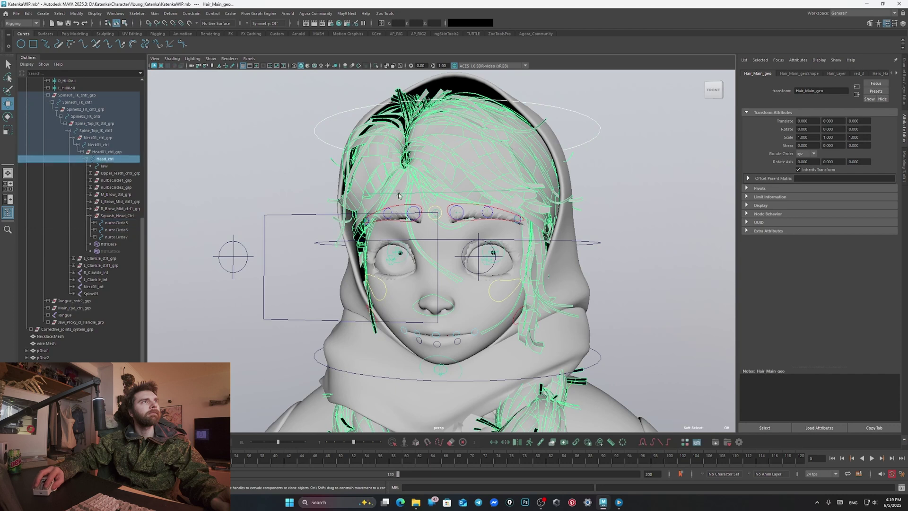
{"action": "left_click_drag", "start_coordinate": [457, 312], "coordinate": [610, 284]}
{"action": "key", "text": "ctrl+z"}
{"action": "key", "text": "ctrl+z"}
{"action": "key", "text": "ctrl+z"}
{"action": "key", "text": "ctrl+z"}
{"action": "key", "text": "ctrl+z"}
{"action": "key", "text": "ctrl+z"}
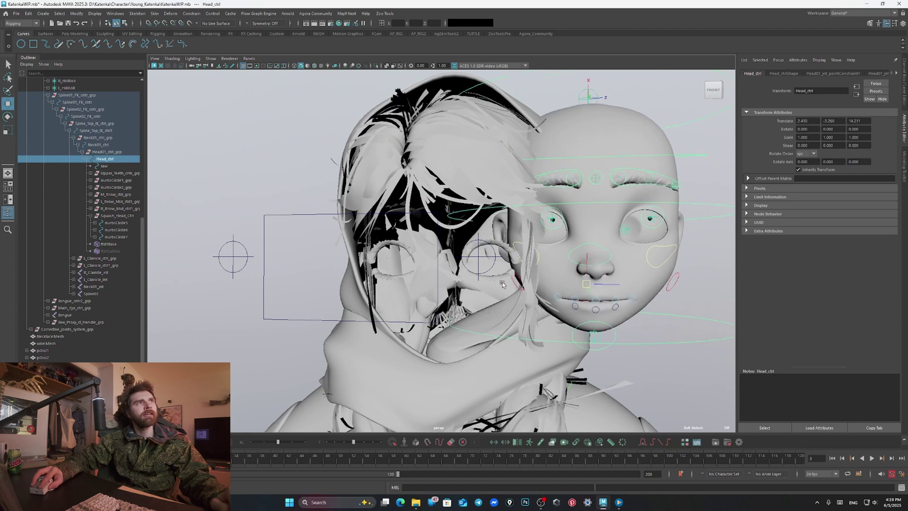
Reselect the top circle and test the head squash with several trial moves from front and angled views, undoing each one
{"action": "scroll", "coordinate": [324, 270], "scroll_direction": "down", "scroll_amount": 4}
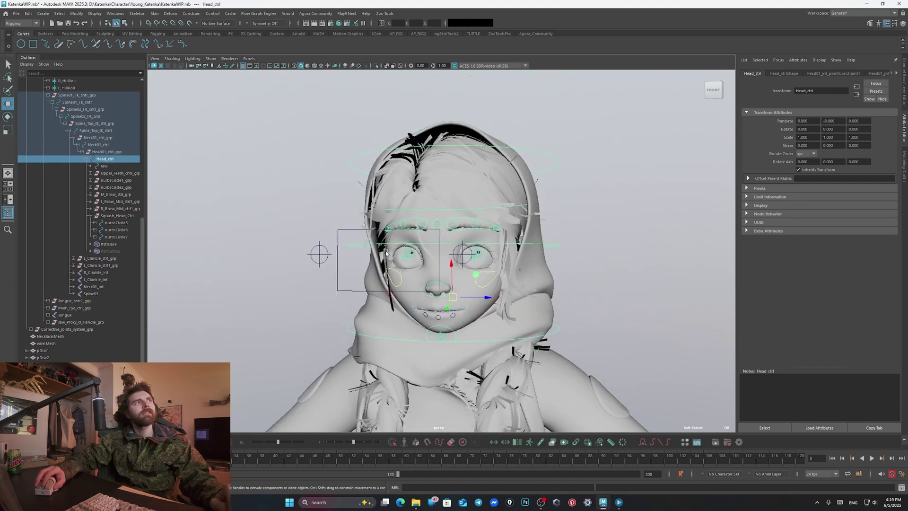
{"action": "left_click_drag", "start_coordinate": [352, 232], "coordinate": [391, 226], "text": "alt"}
{"action": "left_click", "coordinate": [371, 152]}
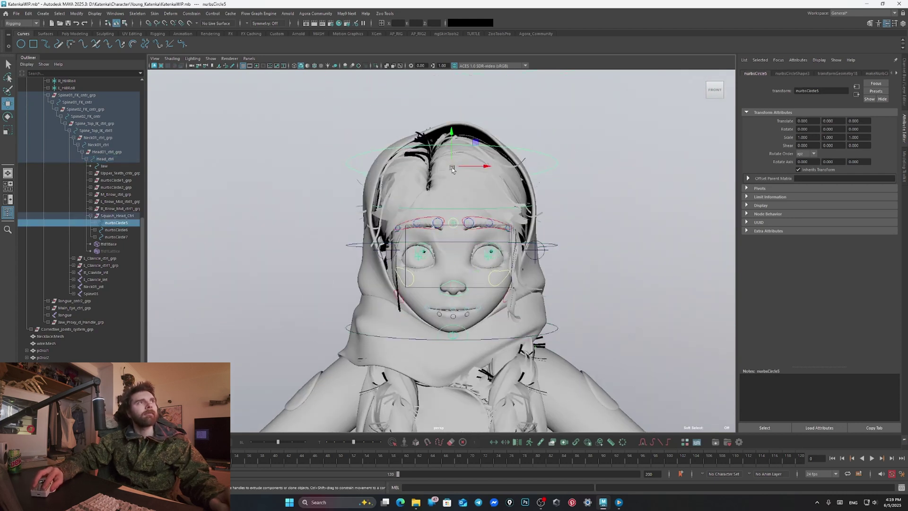
{"action": "left_click_drag", "start_coordinate": [452, 170], "coordinate": [416, 180]}
{"action": "key", "text": "ctrl+z"}
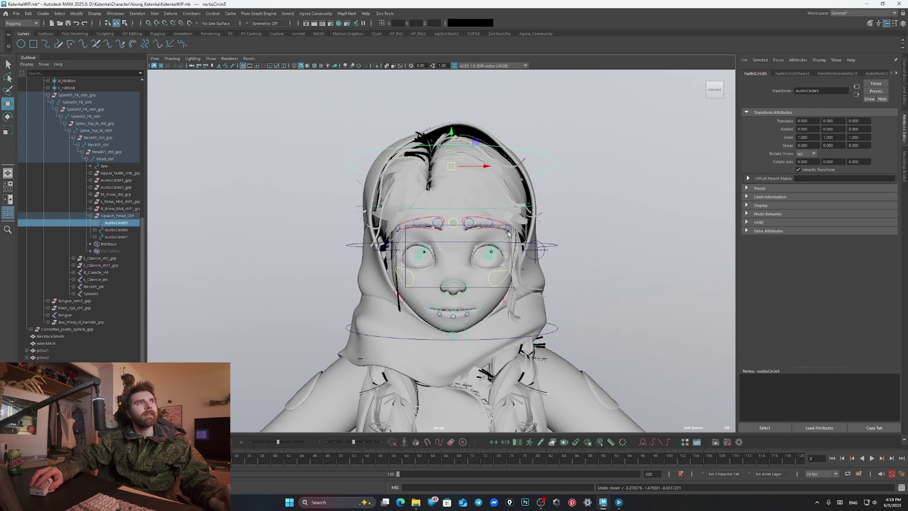
{"action": "scroll", "coordinate": [508, 232], "scroll_direction": "down", "scroll_amount": 2}
{"action": "mouse_move", "coordinate": [508, 234]}
{"action": "left_mouse_down", "text": "alt"}
{"action": "mouse_move", "coordinate": [591, 236]}
{"action": "mouse_move", "coordinate": [511, 242]}
{"action": "left_mouse_up", "text": "alt"}
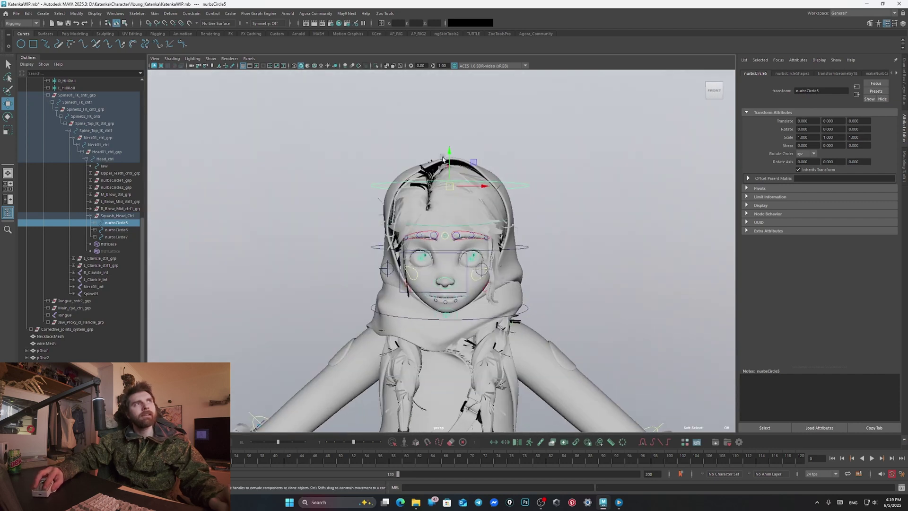
{"action": "scroll", "coordinate": [443, 158], "scroll_direction": "up", "scroll_amount": 3}
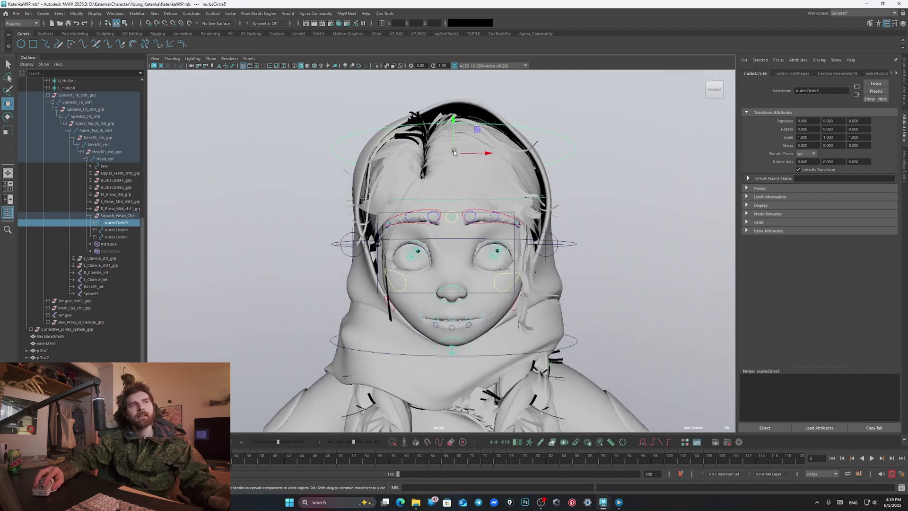
{"action": "mouse_move", "coordinate": [453, 147]}
{"action": "left_mouse_down"}
{"action": "mouse_move", "coordinate": [449, 158]}
{"action": "mouse_move", "coordinate": [444, 139]}
{"action": "mouse_move", "coordinate": [448, 169]}
{"action": "mouse_move", "coordinate": [443, 158]}
{"action": "left_mouse_up"}
{"action": "key", "text": "ctrl+z"}
{"action": "scroll", "coordinate": [486, 234], "scroll_direction": "up", "scroll_amount": 3}
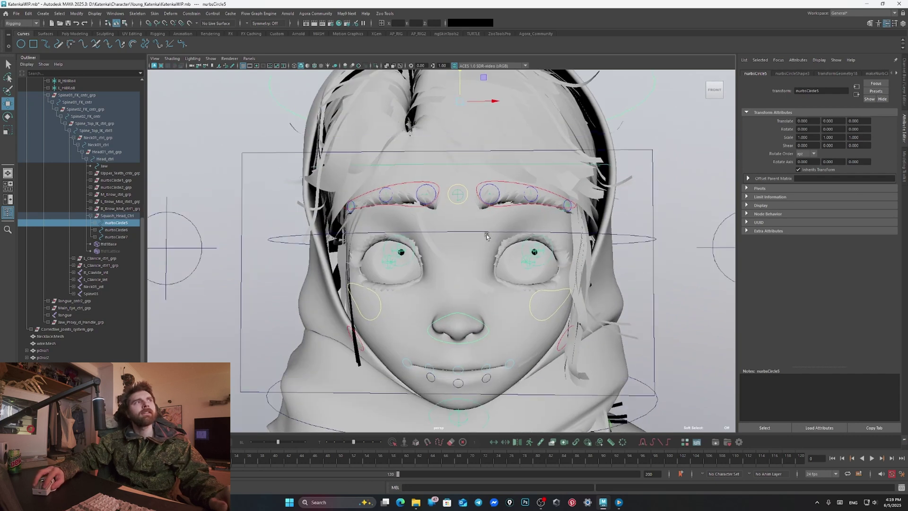
{"action": "left_click_drag", "start_coordinate": [486, 234], "coordinate": [405, 213], "text": "alt"}
{"action": "scroll", "coordinate": [417, 208], "scroll_direction": "down", "scroll_amount": 3}
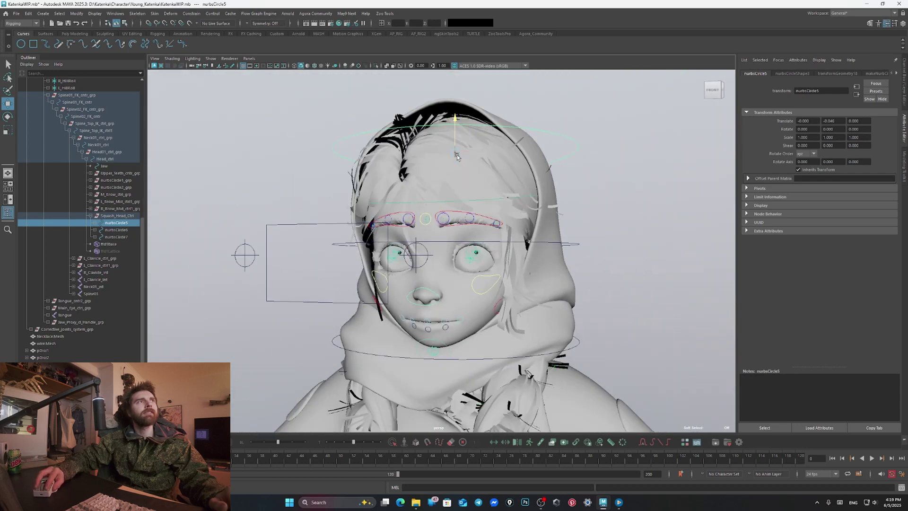
{"action": "left_click_drag", "start_coordinate": [457, 154], "coordinate": [419, 237]}
{"action": "key", "text": "ctrl+z"}
Test the square control on the character's backpack with a trial move, restore its position and return to the front view
{"action": "scroll", "coordinate": [440, 189], "scroll_direction": "up", "scroll_amount": 3}
{"action": "scroll", "coordinate": [439, 192], "scroll_direction": "down", "scroll_amount": 3}
{"action": "scroll", "coordinate": [451, 202], "scroll_direction": "down", "scroll_amount": 2}
{"action": "scroll", "coordinate": [416, 197], "scroll_direction": "down", "scroll_amount": 4}
{"action": "scroll", "coordinate": [476, 233], "scroll_direction": "up", "scroll_amount": 3}
{"action": "middle_click_drag", "start_coordinate": [502, 284], "coordinate": [483, 224], "text": "alt"}
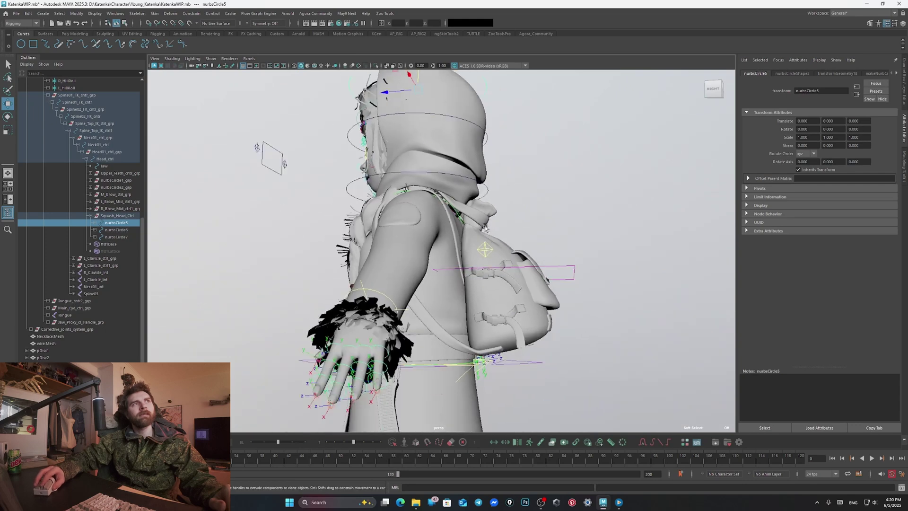
{"action": "left_click_drag", "start_coordinate": [493, 238], "coordinate": [487, 244], "text": "alt"}
{"action": "left_click_drag", "start_coordinate": [504, 274], "coordinate": [449, 276], "text": "alt"}
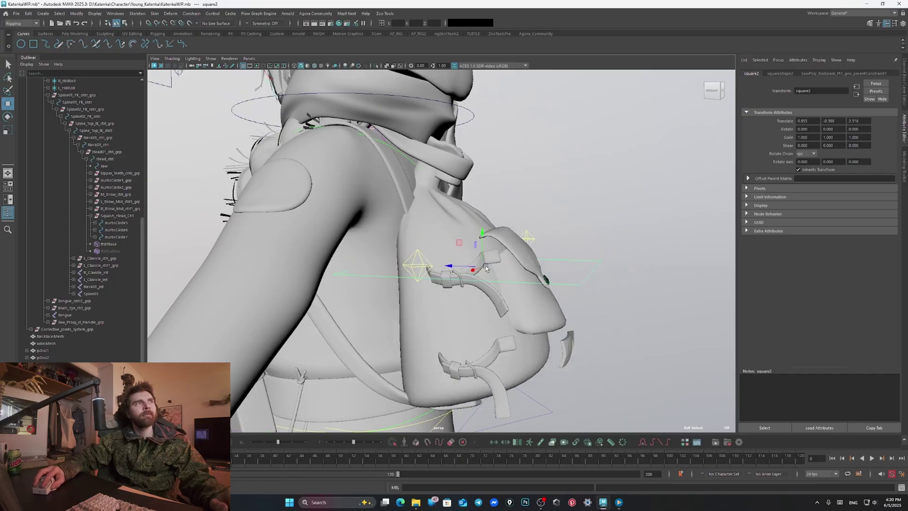
{"action": "scroll", "coordinate": [487, 260], "scroll_direction": "down", "scroll_amount": 3}
{"action": "left_click_drag", "start_coordinate": [487, 260], "coordinate": [445, 237], "text": "alt"}
{"action": "scroll", "coordinate": [445, 236], "scroll_direction": "down", "scroll_amount": 3}
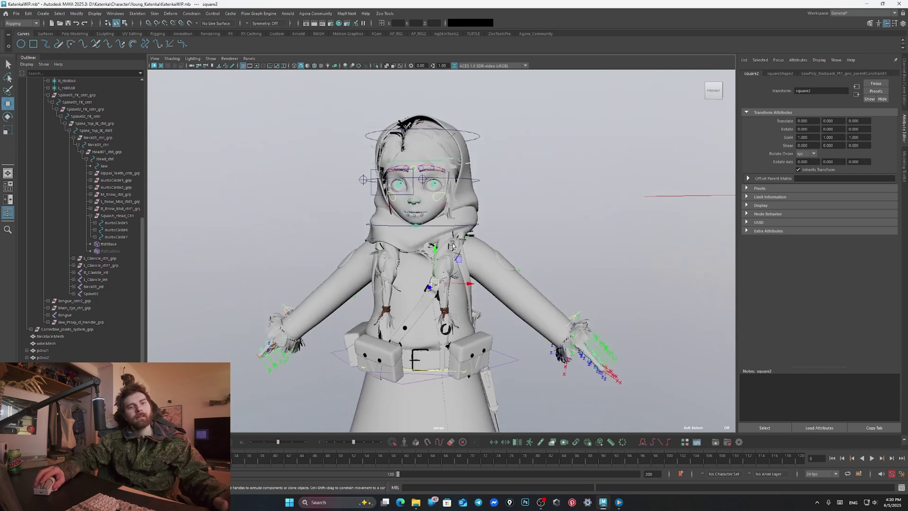
Examine the whole character and the head controls from several distances and angles
{"action": "scroll", "coordinate": [453, 248], "scroll_direction": "up", "scroll_amount": 3}
{"action": "left_click_drag", "start_coordinate": [452, 248], "coordinate": [465, 232], "text": "alt"}
{"action": "scroll", "coordinate": [437, 229], "scroll_direction": "up", "scroll_amount": 2}
{"action": "scroll", "coordinate": [432, 229], "scroll_direction": "down", "scroll_amount": 2}
{"action": "scroll", "coordinate": [439, 228], "scroll_direction": "down", "scroll_amount": 2}
{"action": "scroll", "coordinate": [445, 226], "scroll_direction": "up", "scroll_amount": 2}
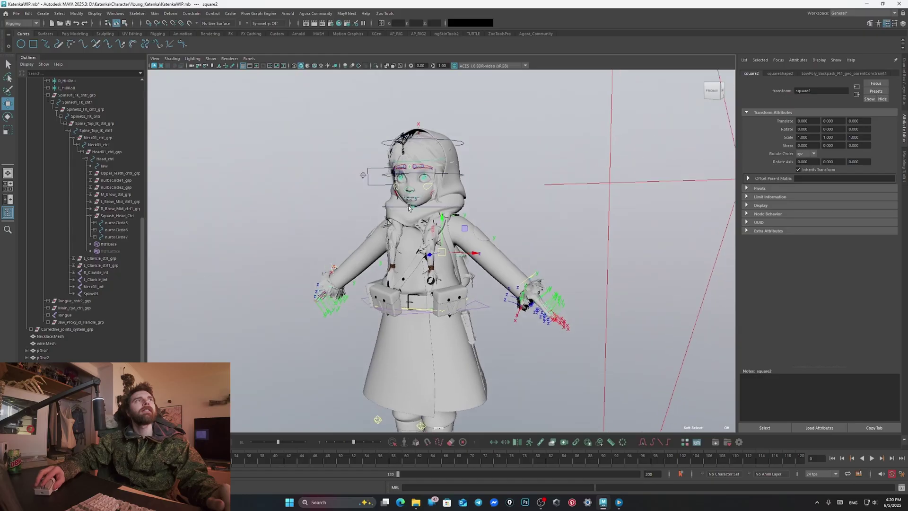
{"action": "scroll", "coordinate": [425, 228], "scroll_direction": "up", "scroll_amount": 6}
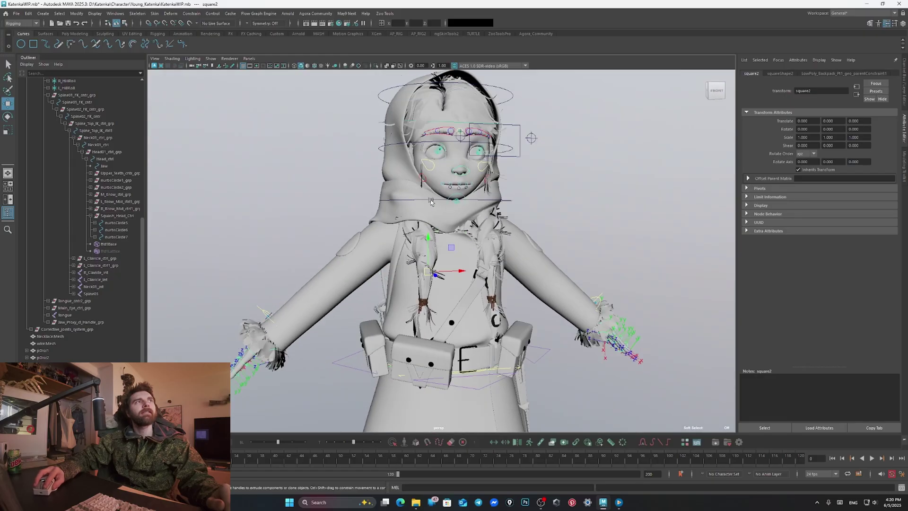
{"action": "scroll", "coordinate": [424, 228], "scroll_direction": "up", "scroll_amount": 6}
{"action": "mouse_move", "coordinate": [449, 231]}
{"action": "left_mouse_down", "text": "alt"}
{"action": "mouse_move", "coordinate": [387, 220]}
{"action": "mouse_move", "coordinate": [481, 240]}
{"action": "mouse_move", "coordinate": [465, 238]}
{"action": "left_mouse_up", "text": "alt"}
{"action": "scroll", "coordinate": [482, 240], "scroll_direction": "down", "scroll_amount": 3}
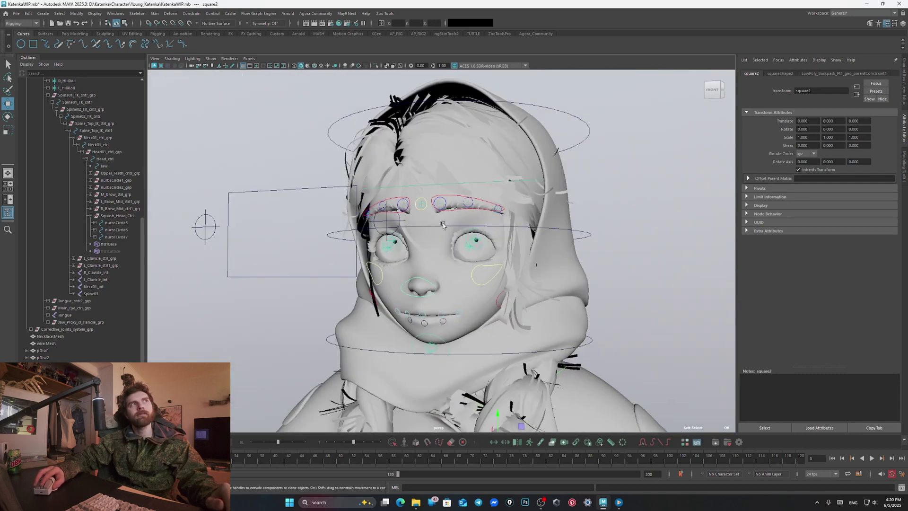
{"action": "scroll", "coordinate": [443, 223], "scroll_direction": "down", "scroll_amount": 3}
{"action": "scroll", "coordinate": [441, 225], "scroll_direction": "up", "scroll_amount": 3}
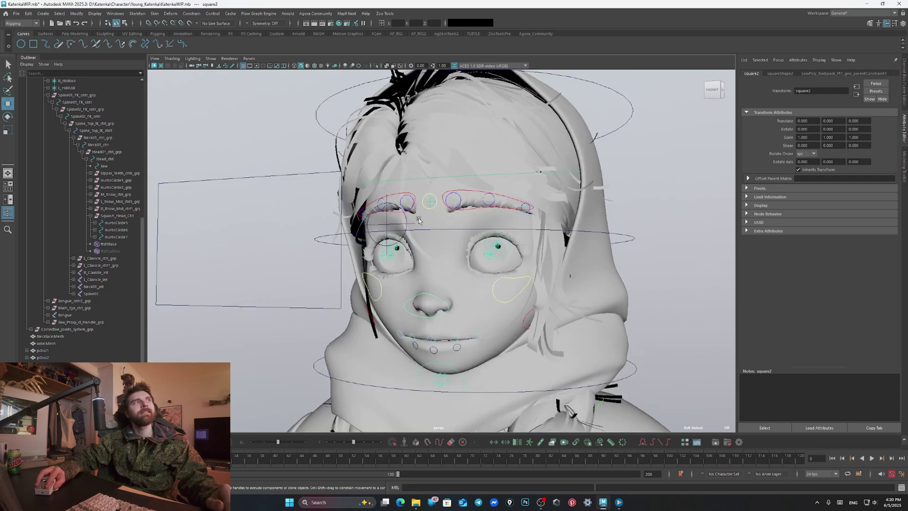
{"action": "mouse_move", "coordinate": [442, 222]}
{"action": "left_mouse_down", "text": "alt"}
{"action": "mouse_move", "coordinate": [454, 218]}
{"action": "mouse_move", "coordinate": [442, 211]}
{"action": "mouse_move", "coordinate": [454, 212]}
{"action": "mouse_move", "coordinate": [440, 219]}
{"action": "left_mouse_up", "text": "alt"}
{"action": "scroll", "coordinate": [444, 206], "scroll_direction": "down", "scroll_amount": 2}
{"action": "scroll", "coordinate": [444, 207], "scroll_direction": "up", "scroll_amount": 3}
{"action": "scroll", "coordinate": [440, 219], "scroll_direction": "down", "scroll_amount": 3}
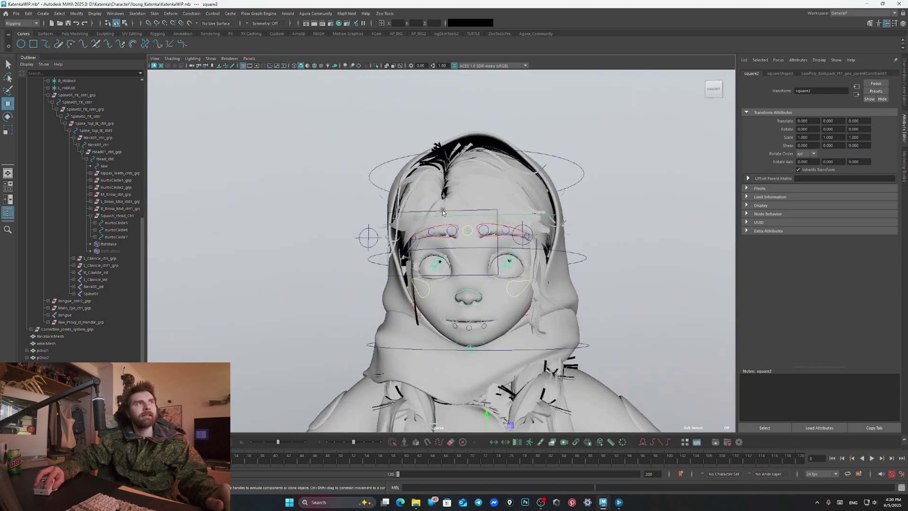
Test the main square eye control with a trial move and undo it
{"action": "left_click", "coordinate": [442, 211]}
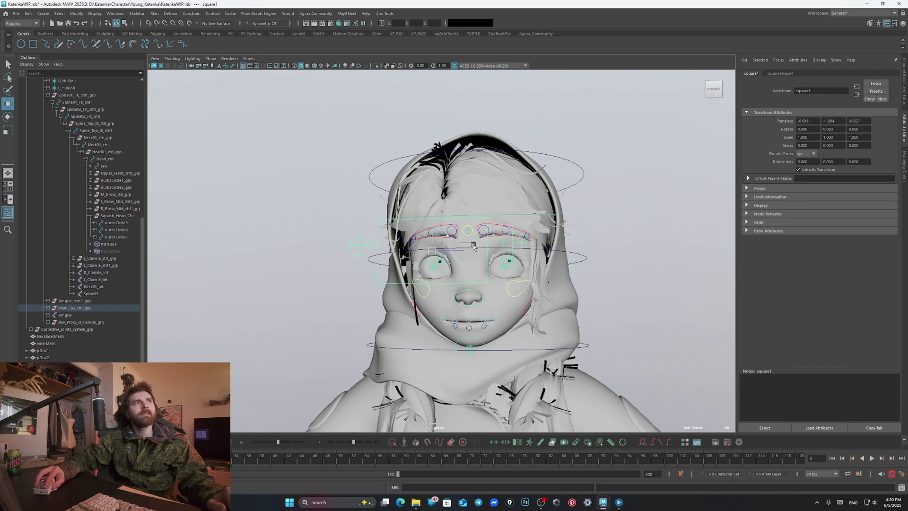
{"action": "key", "text": "ctrl+z"}
{"action": "scroll", "coordinate": [455, 264], "scroll_direction": "up", "scroll_amount": 5}
{"action": "left_click_drag", "start_coordinate": [489, 264], "coordinate": [474, 264], "text": "alt"}
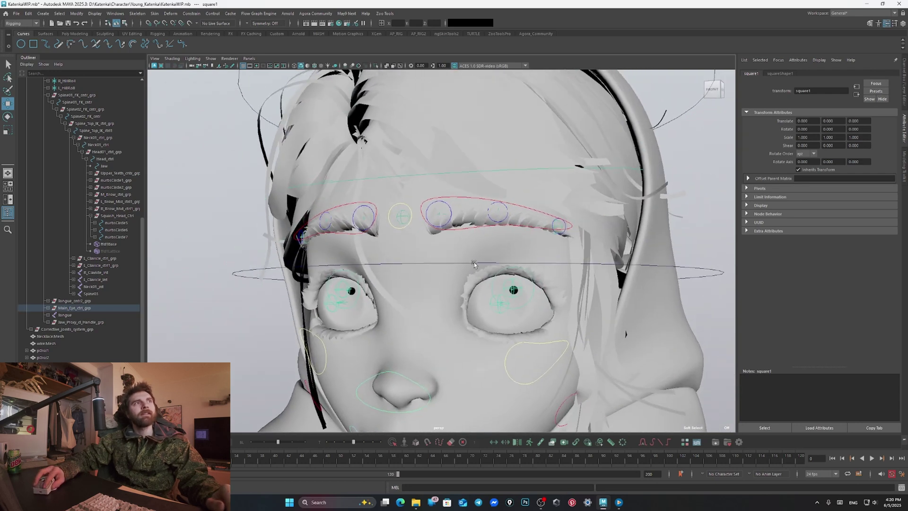
Test the eyebrow controls with trial moves, undo them, and leave R_Brow_Mid_ctrl selected
{"action": "left_click", "coordinate": [461, 197]}
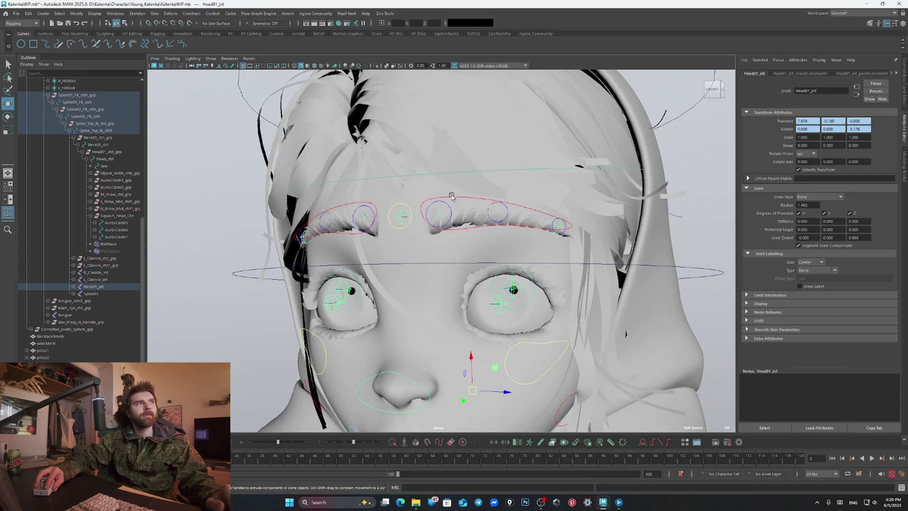
{"action": "left_click", "coordinate": [451, 197]}
{"action": "left_click_drag", "start_coordinate": [496, 211], "coordinate": [498, 231]}
{"action": "key", "text": "ctrl+z"}
{"action": "scroll", "coordinate": [466, 228], "scroll_direction": "down", "scroll_amount": 5}
{"action": "left_click", "coordinate": [398, 224]}
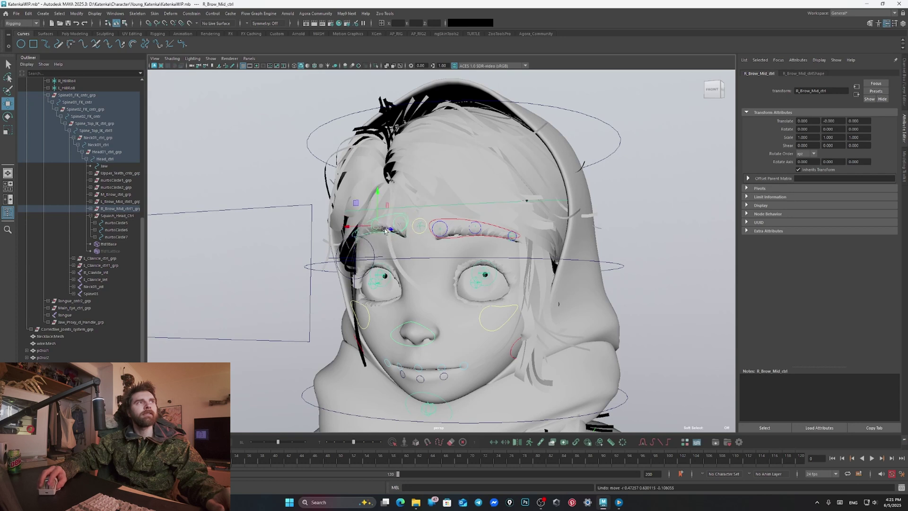
Test the upper cheek control Cheek_Upper_R below the eye with a trial move and undo it
{"action": "scroll", "coordinate": [425, 241], "scroll_direction": "up", "scroll_amount": 4}
{"action": "scroll", "coordinate": [425, 241], "scroll_direction": "down", "scroll_amount": 3}
{"action": "scroll", "coordinate": [469, 263], "scroll_direction": "up", "scroll_amount": 2}
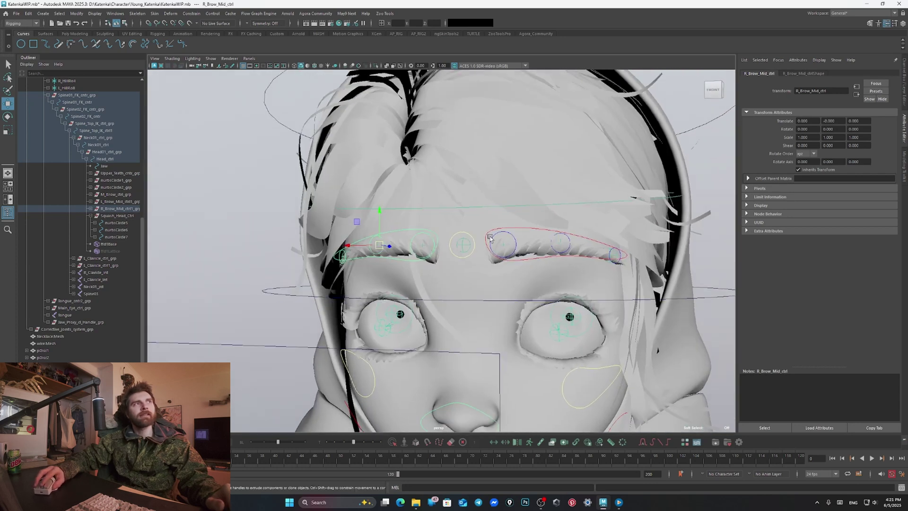
{"action": "scroll", "coordinate": [490, 238], "scroll_direction": "down", "scroll_amount": 4}
{"action": "mouse_move", "coordinate": [489, 238]}
{"action": "left_mouse_down", "text": "alt"}
{"action": "mouse_move", "coordinate": [423, 232]}
{"action": "mouse_move", "coordinate": [477, 234]}
{"action": "left_mouse_up", "text": "alt"}
{"action": "scroll", "coordinate": [466, 235], "scroll_direction": "up", "scroll_amount": 2}
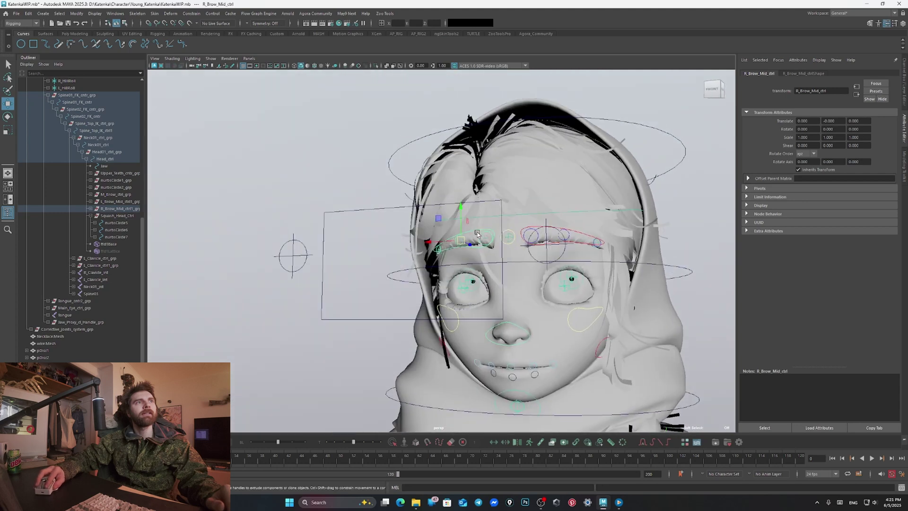
{"action": "scroll", "coordinate": [477, 234], "scroll_direction": "up", "scroll_amount": 4}
{"action": "left_click", "coordinate": [514, 253]}
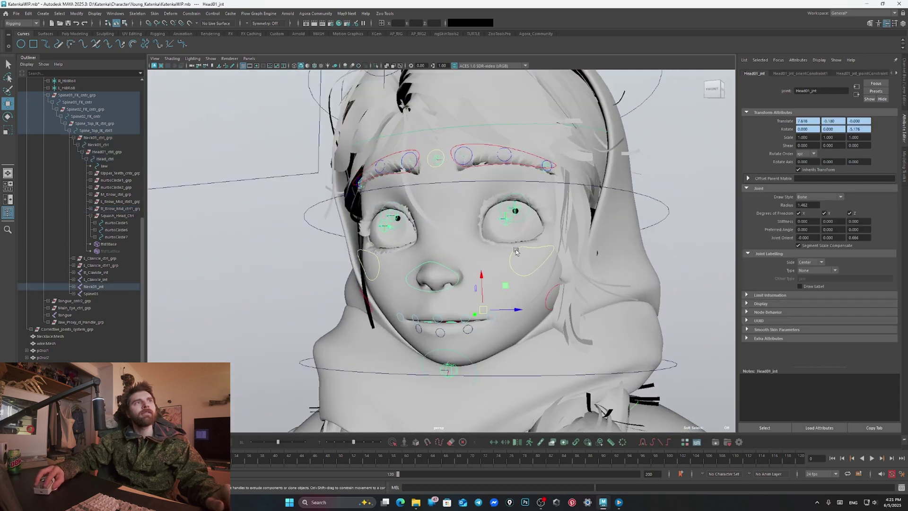
{"action": "left_click", "coordinate": [525, 248]}
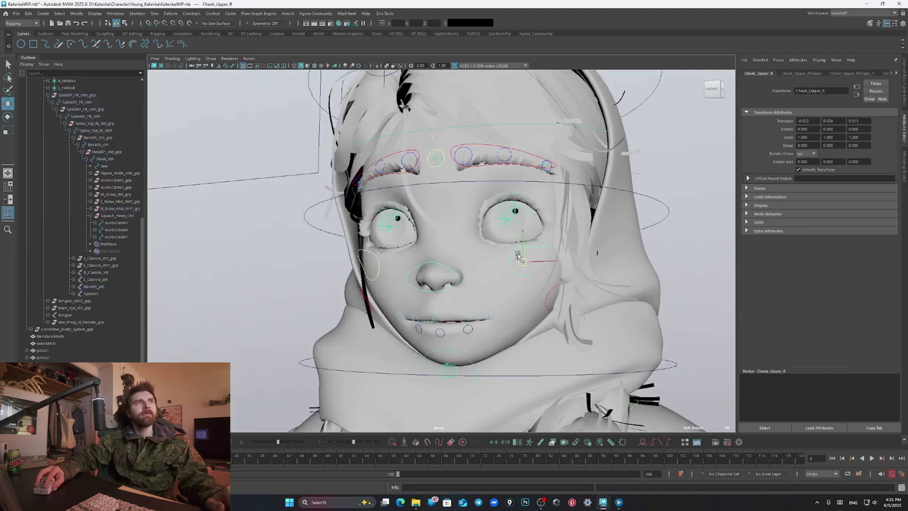
{"action": "key", "text": "ctrl+z"}
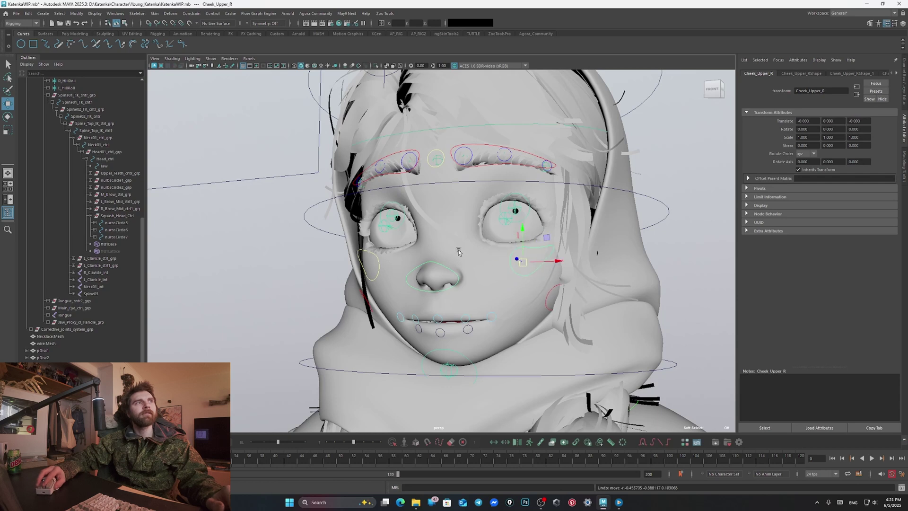
{"action": "scroll", "coordinate": [459, 250], "scroll_direction": "down", "scroll_amount": 5}
{"action": "scroll", "coordinate": [457, 253], "scroll_direction": "up", "scroll_amount": 4}
{"action": "mouse_move", "coordinate": [456, 259]}
{"action": "left_mouse_down", "text": "alt"}
{"action": "mouse_move", "coordinate": [440, 258]}
{"action": "mouse_move", "coordinate": [485, 255]}
{"action": "mouse_move", "coordinate": [465, 255]}
{"action": "left_mouse_up", "text": "alt"}
{"action": "scroll", "coordinate": [440, 258], "scroll_direction": "down", "scroll_amount": 5}
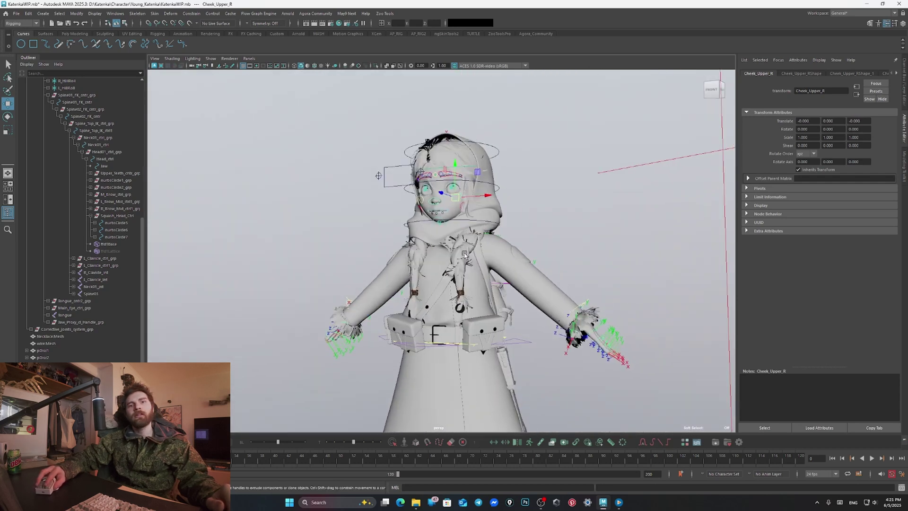
{"action": "scroll", "coordinate": [461, 256], "scroll_direction": "down", "scroll_amount": 3}
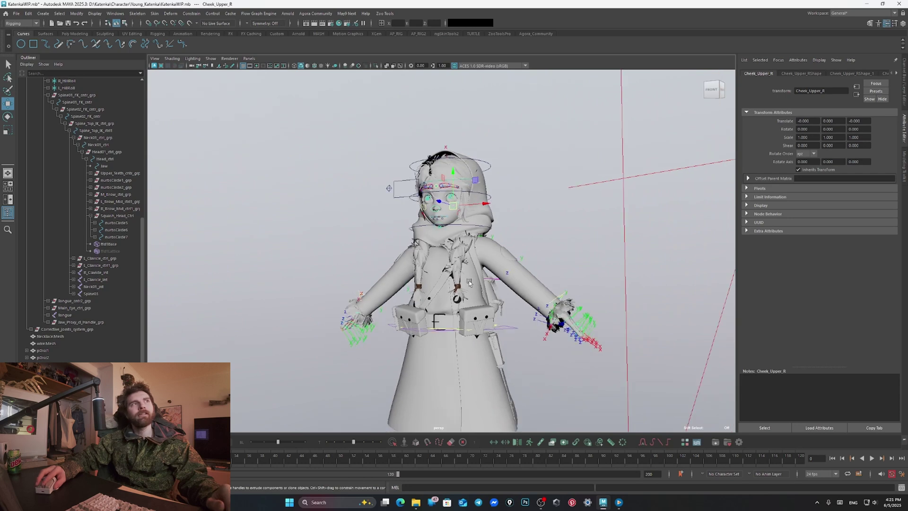